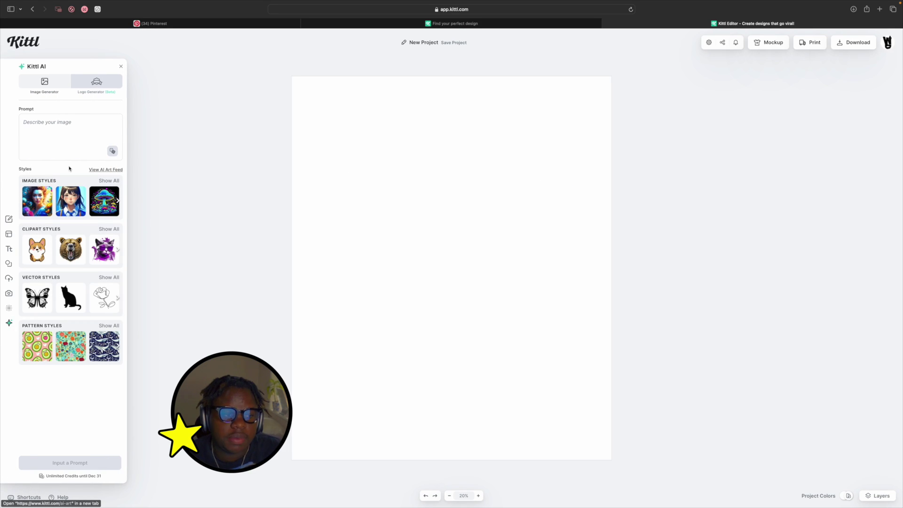
Generate an AI image from the prompt "Pin up girl, cute smile blond hair" in the Detailed Drawing clipart style
left_click(76, 152)
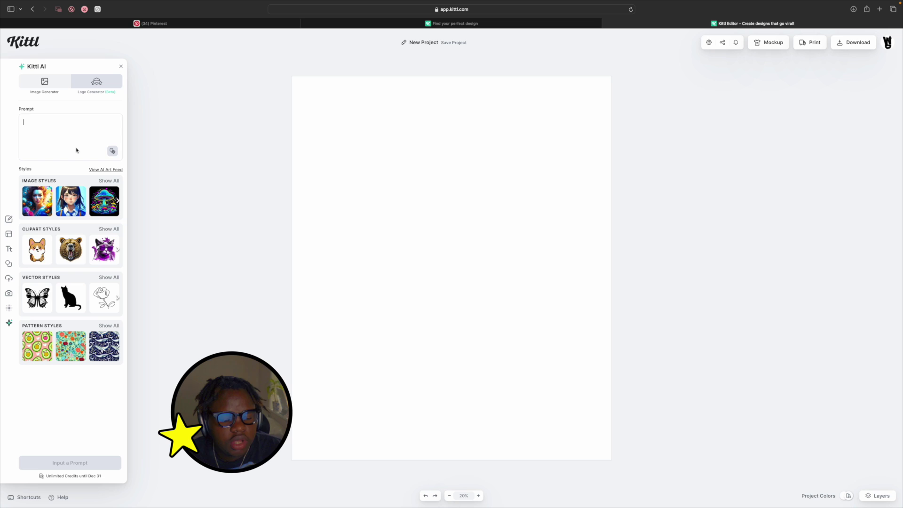
type("Pin")
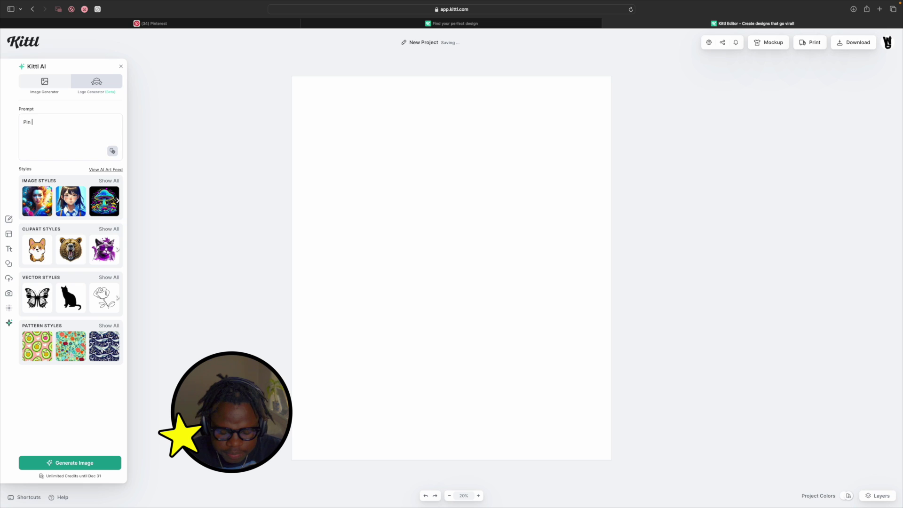
type(" up girl, cute")
type(" simle blond hair")
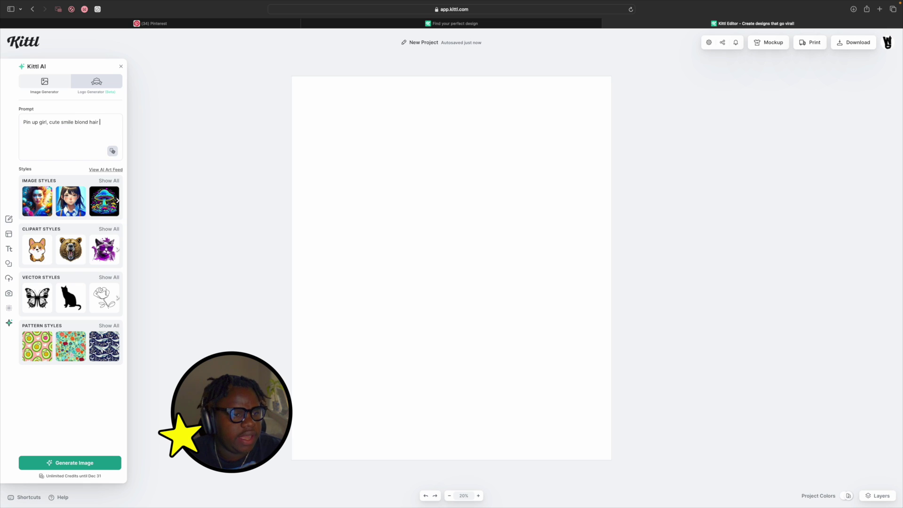
left_click(108, 229)
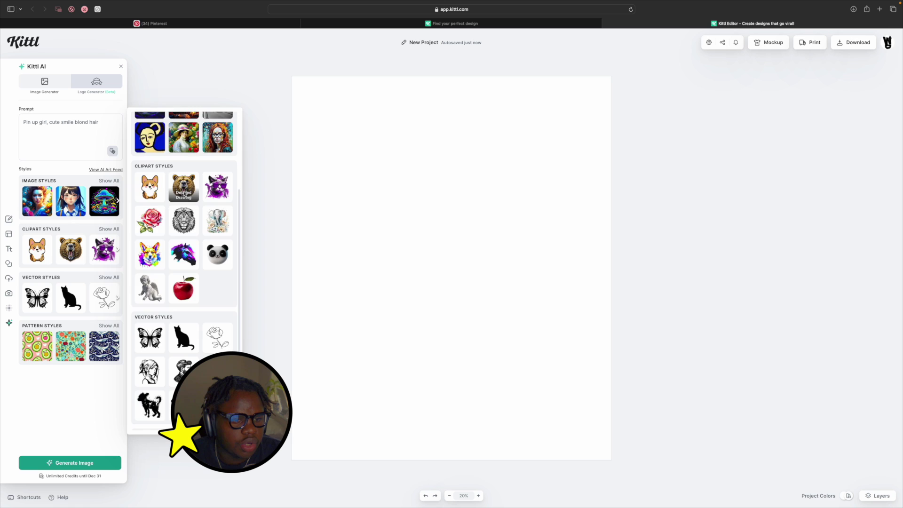
left_click(184, 193)
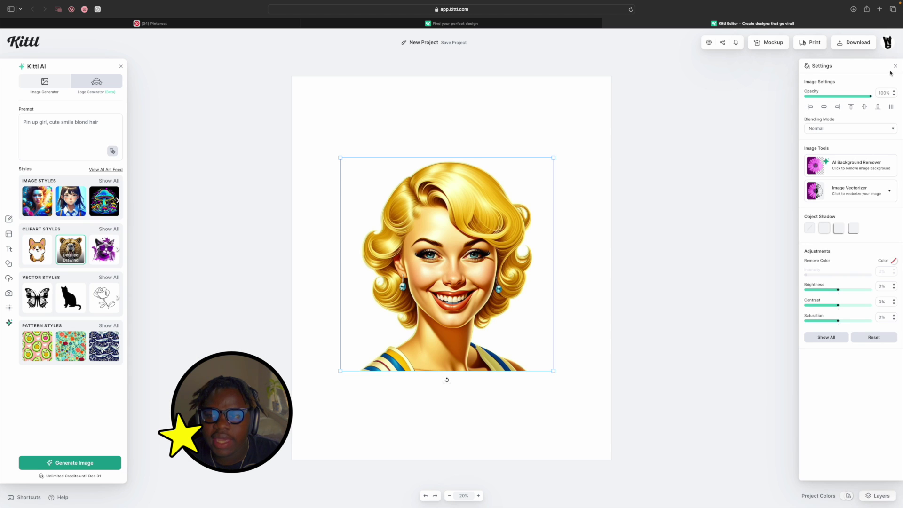
left_click(895, 67)
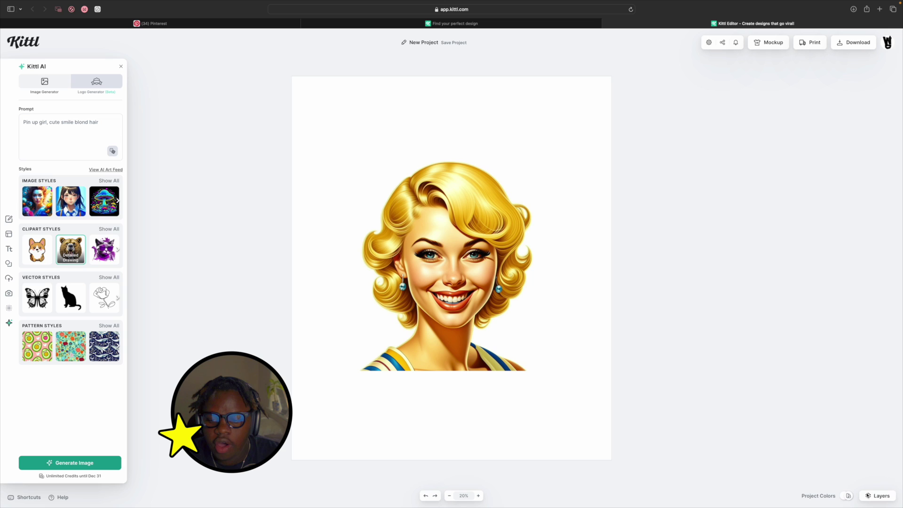
Hide the generated pin-up illustration's layer
left_click(868, 496)
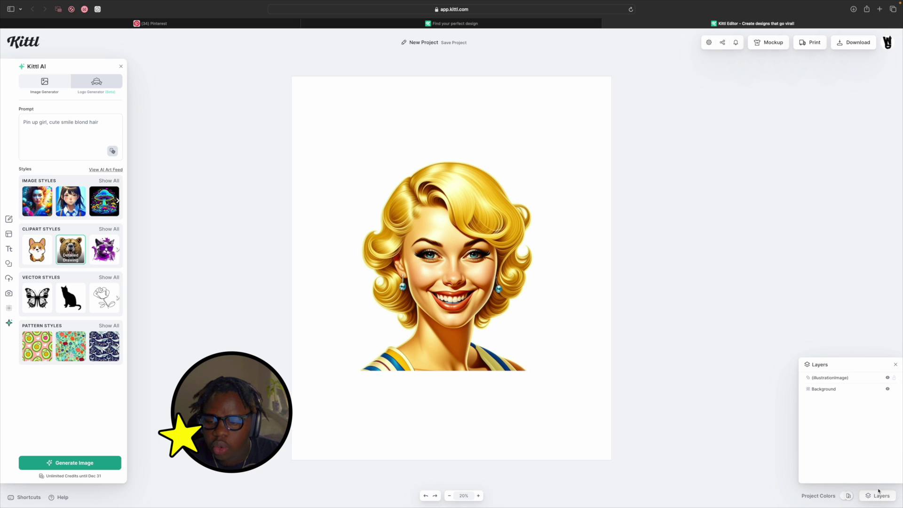
left_click(888, 378)
left_click(498, 413)
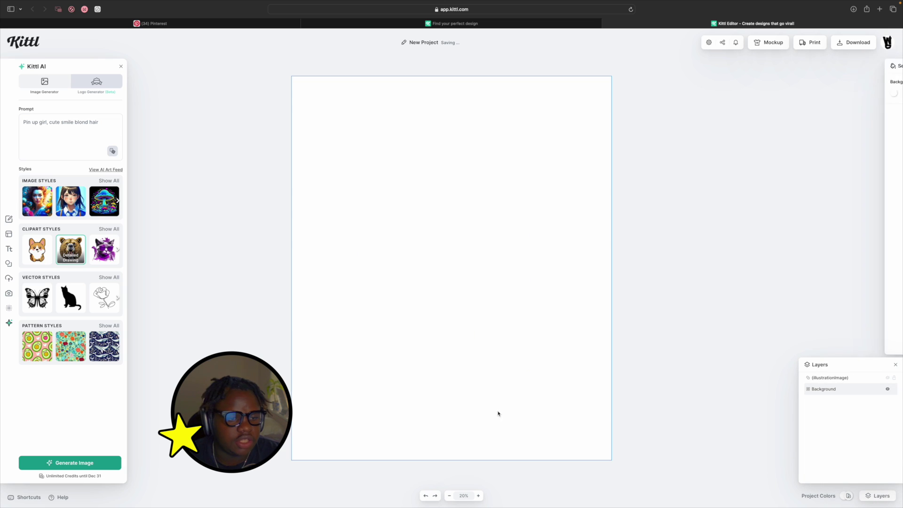
Add a headline and turn it into separate staggered text objects "L", "o" and "n" enlarged to size 499
left_click(8, 250)
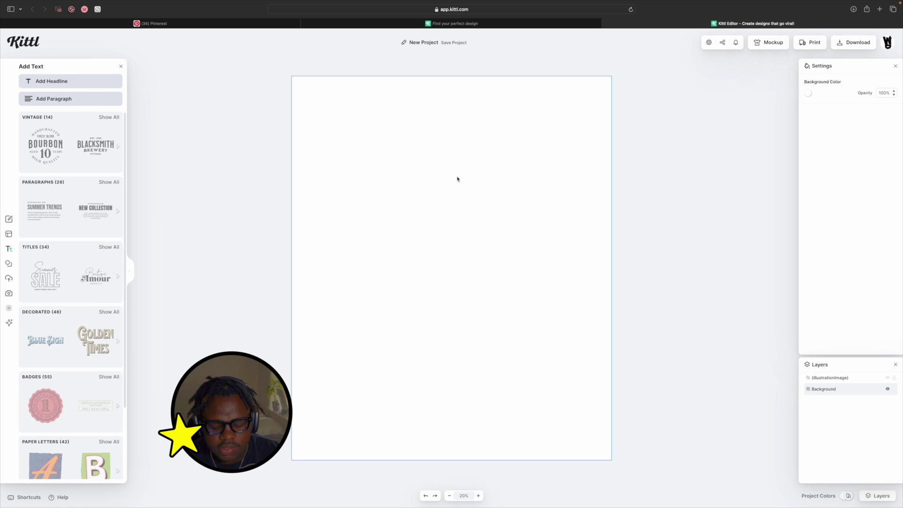
key("t")
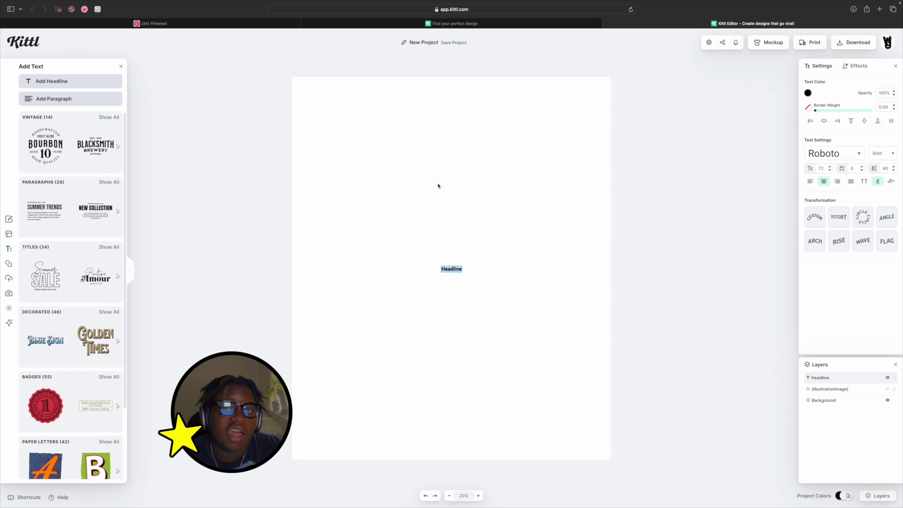
scroll(469, 298, "up", 3)
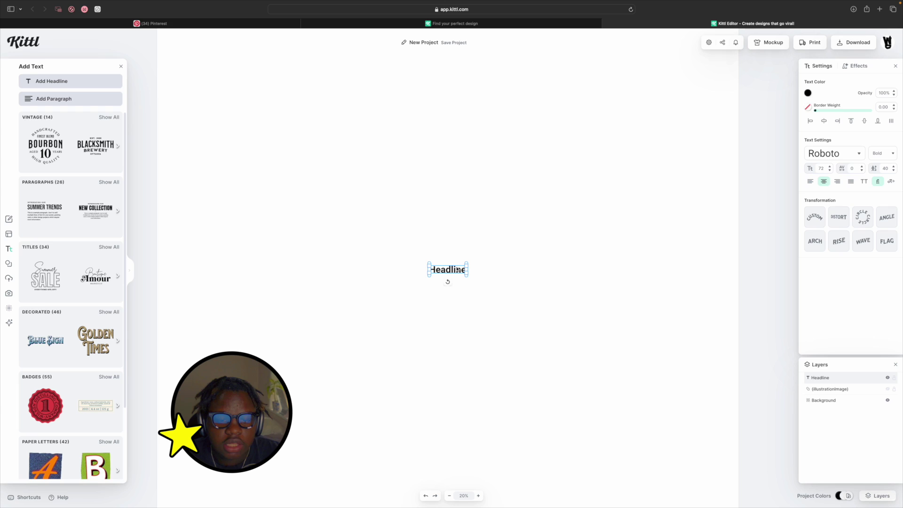
type("O")
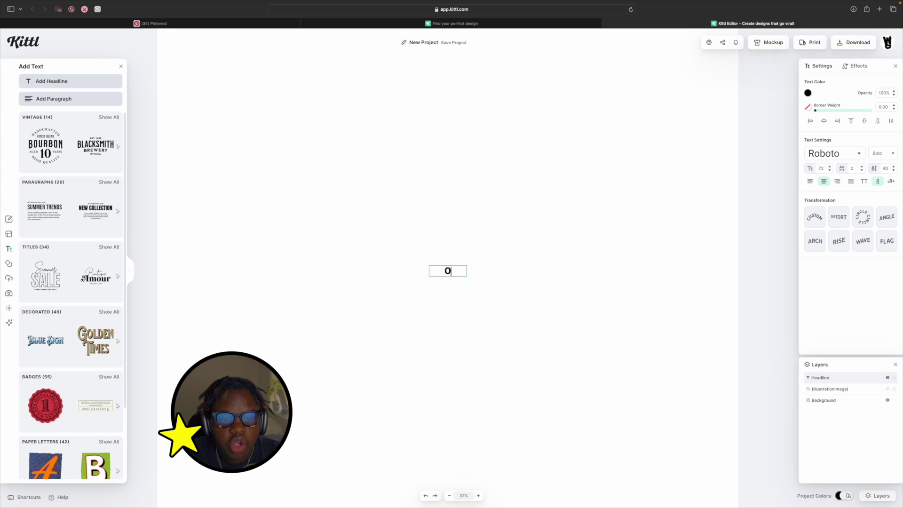
left_click_drag(542, 349, 648, 361)
left_click_drag(380, 248, 381, 307)
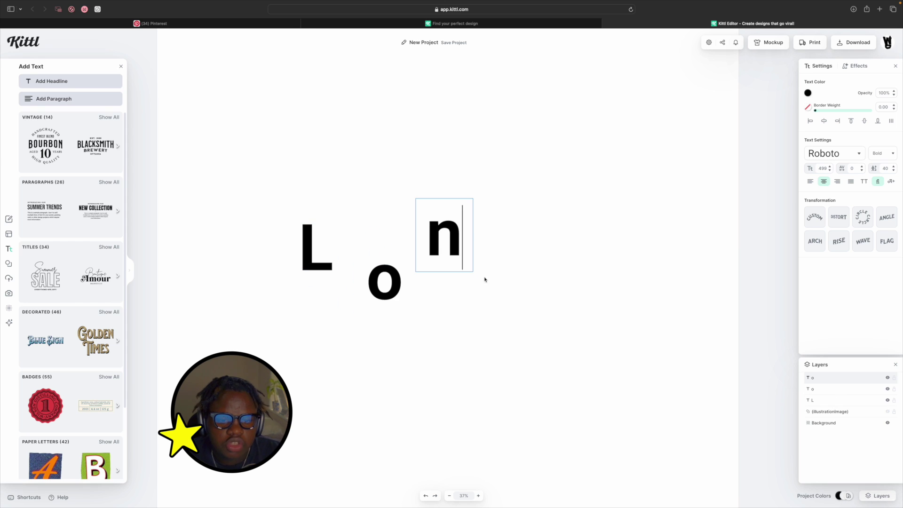
left_click(514, 304)
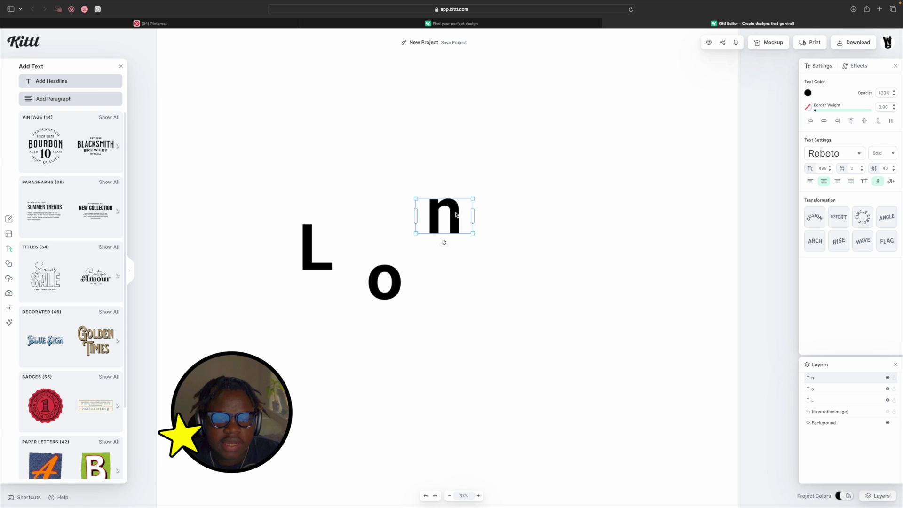
Duplicate the "n", place the copy lower beside it and change its text to "e"
key("ctrl+d")
left_click_drag(455, 215, 507, 280)
double_click(508, 278)
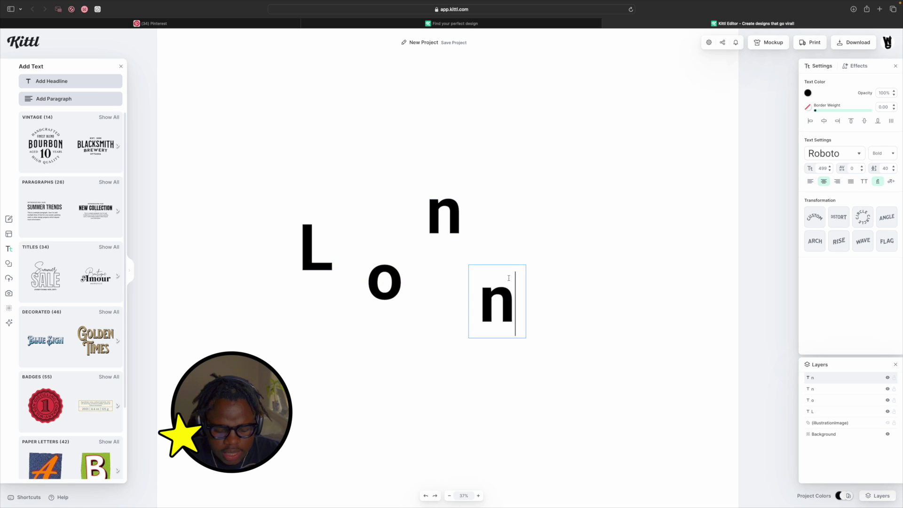
key("BackSpace")
type("e")
scroll(515, 280, "down", 1)
left_click(540, 365)
Move the "o" and "n" closer to the "L" to tighten the word
left_click(384, 273)
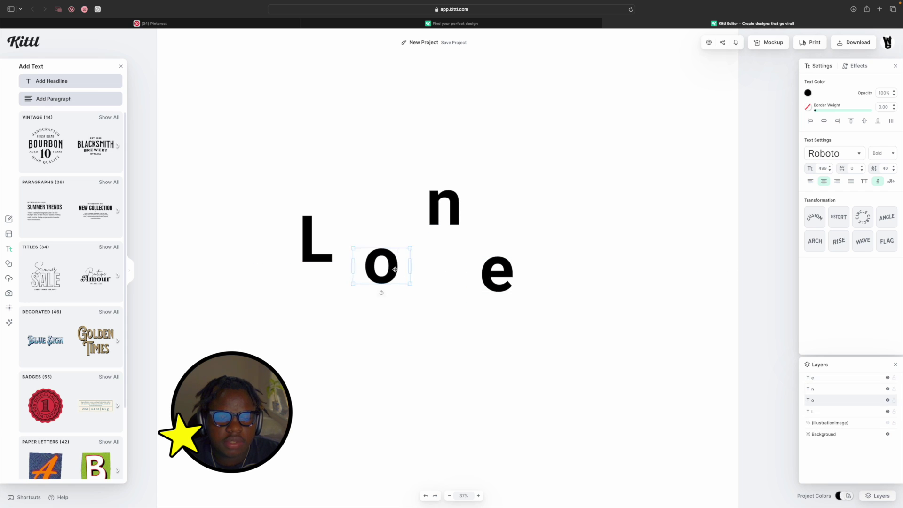
left_click_drag(443, 207, 426, 232)
left_click_drag(384, 273, 359, 240)
left_click_drag(415, 234, 350, 237)
Set the typeface of the "L" to 60sekunta
left_click(317, 241)
scroll(317, 241, "up", 5)
left_click(851, 153)
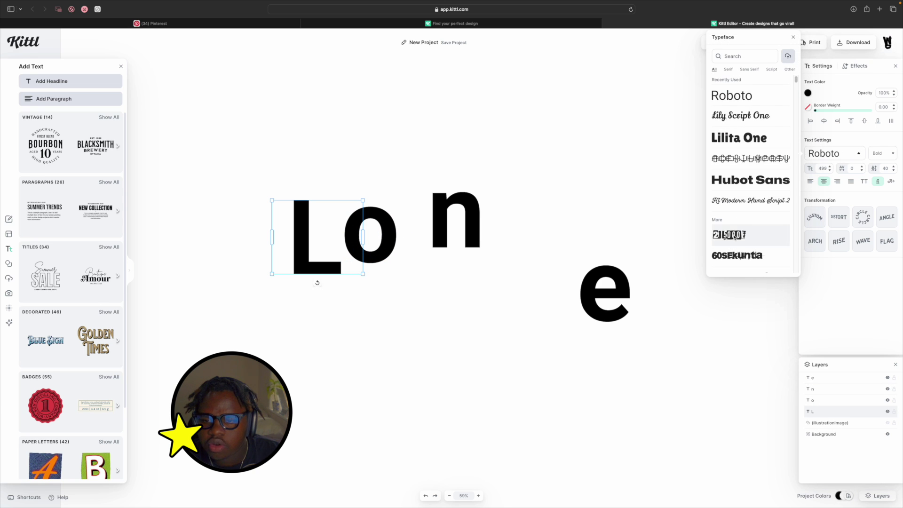
scroll(734, 221, "down", 1)
left_click(735, 243)
left_click(671, 269)
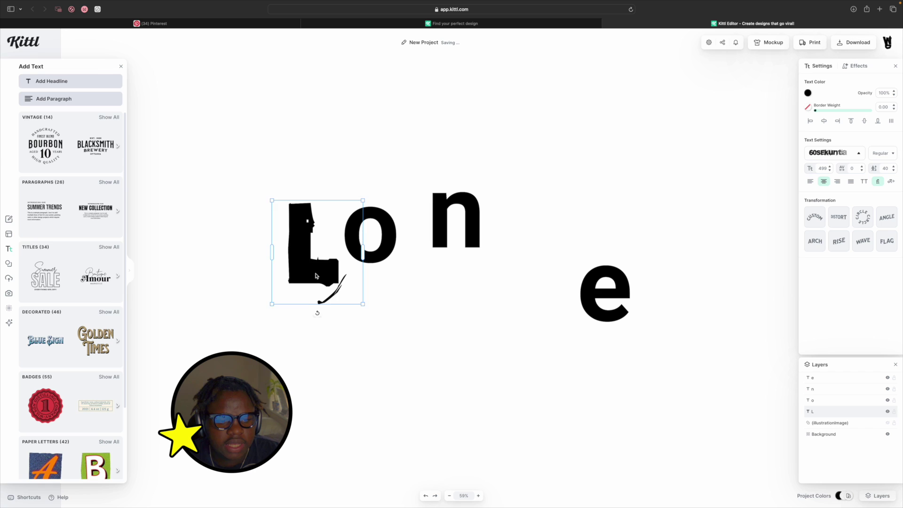
Set the "o" to the Lilita One typeface and enlarge it to size 632 beside the "L"
left_click(409, 238)
left_click(853, 153)
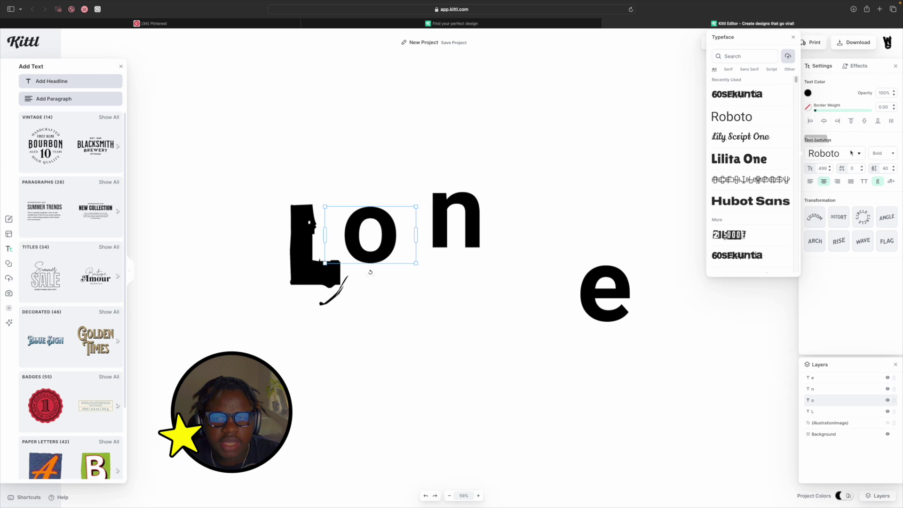
scroll(740, 222, "down", 1)
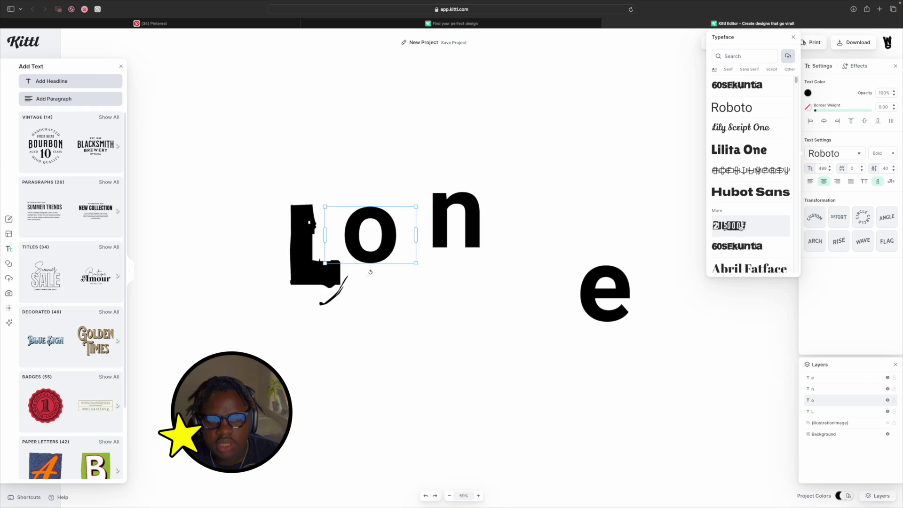
left_click(738, 225)
left_click(739, 171)
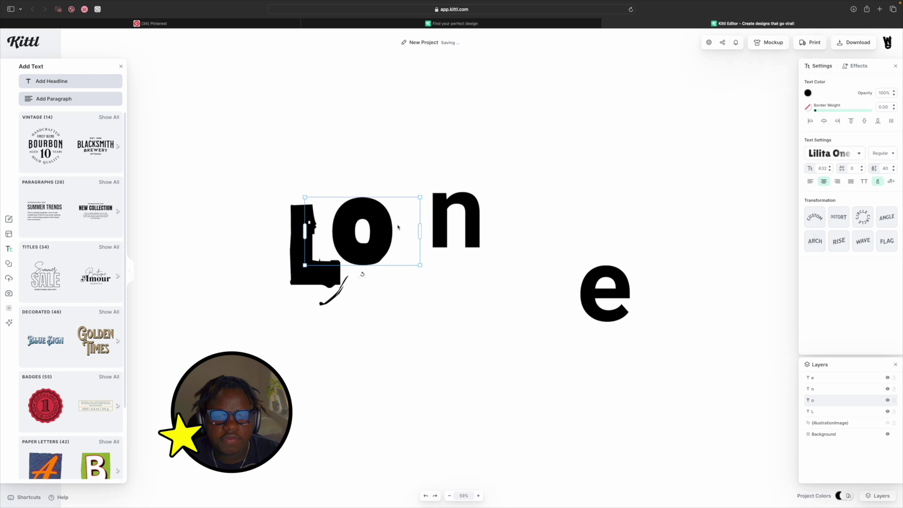
left_click(405, 226)
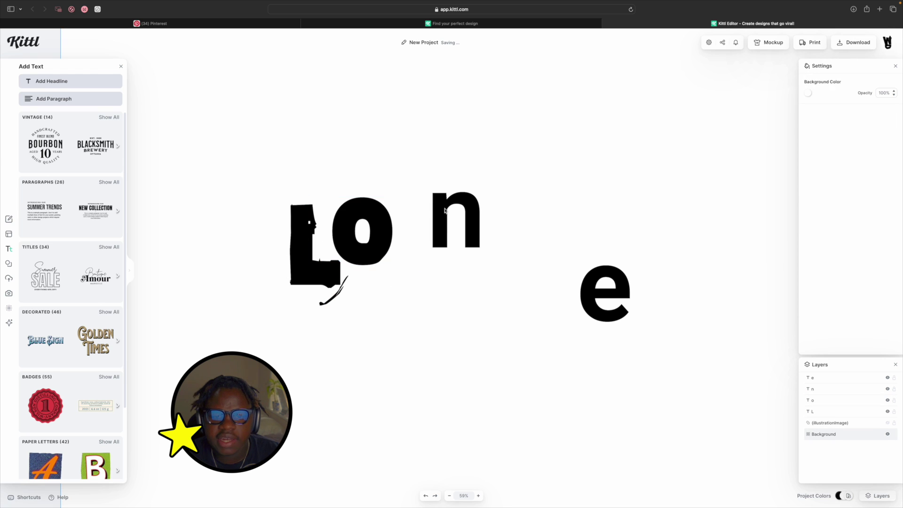
Set the "n" to the Lily Script One typeface and place it right beside the "o"
left_click(444, 206)
left_click(844, 159)
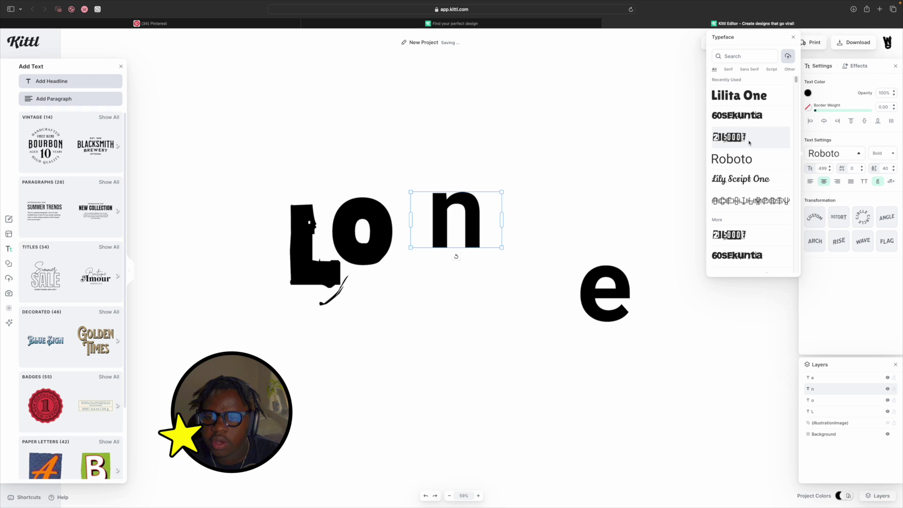
left_click(742, 178)
Move the "e" beside the "n" and set its typeface to Alata
left_click_drag(595, 284, 474, 225)
left_click(845, 154)
scroll(750, 179, "down", 5)
left_click(728, 196)
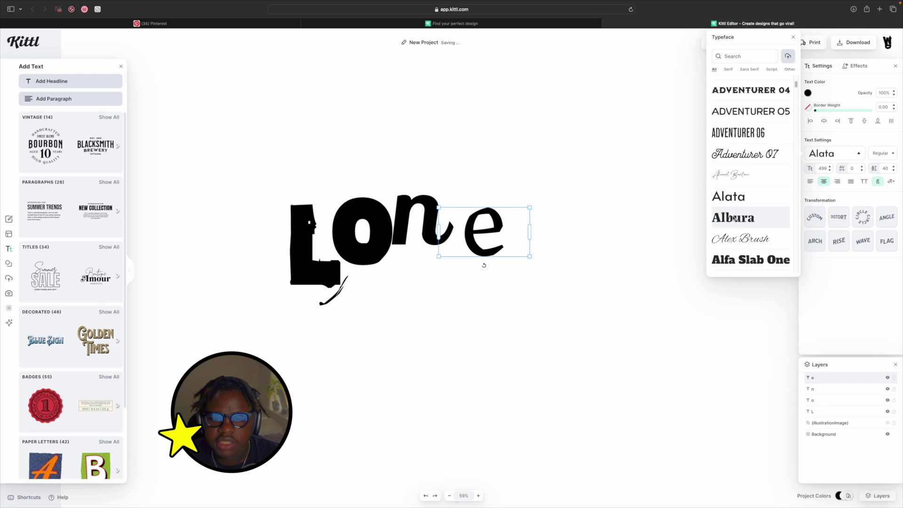
Tilt the "L" slightly counterclockwise and adjust the other letters so the word "Lone" sits tightly together
left_click(325, 273)
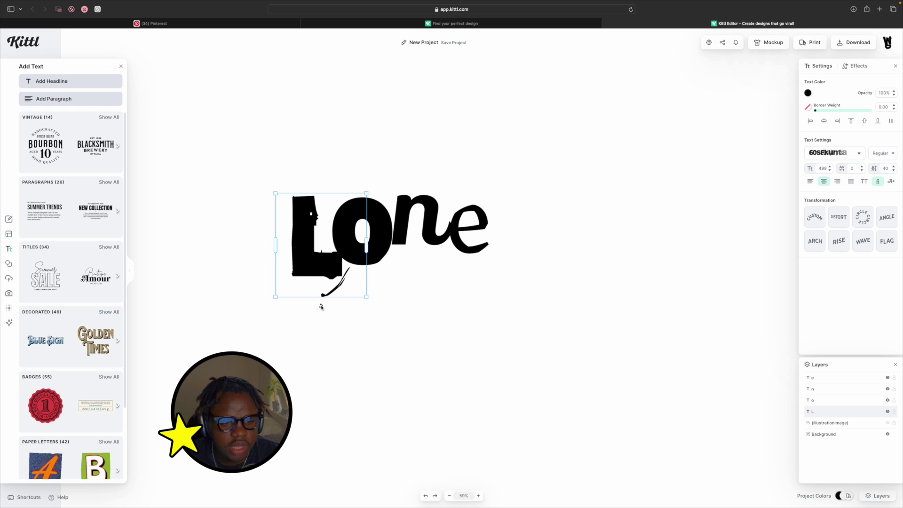
left_click_drag(322, 308, 340, 313)
left_click(380, 247)
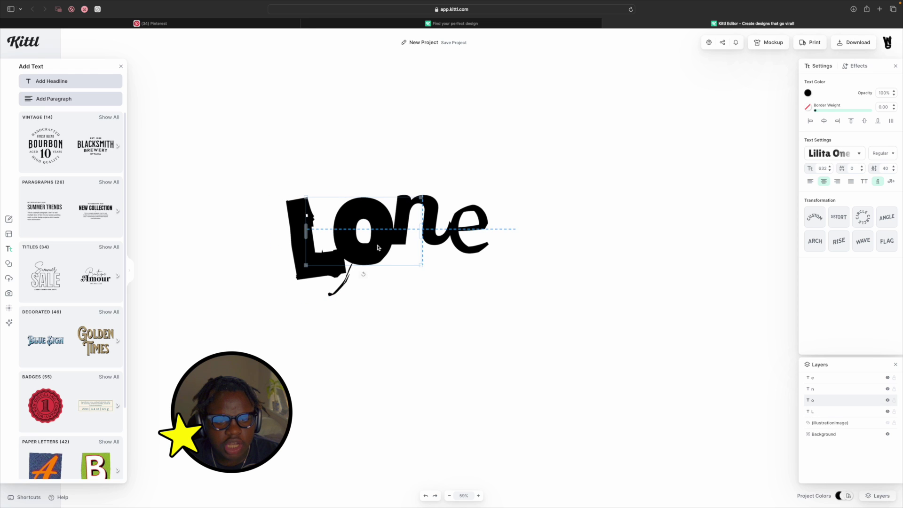
left_click(430, 228)
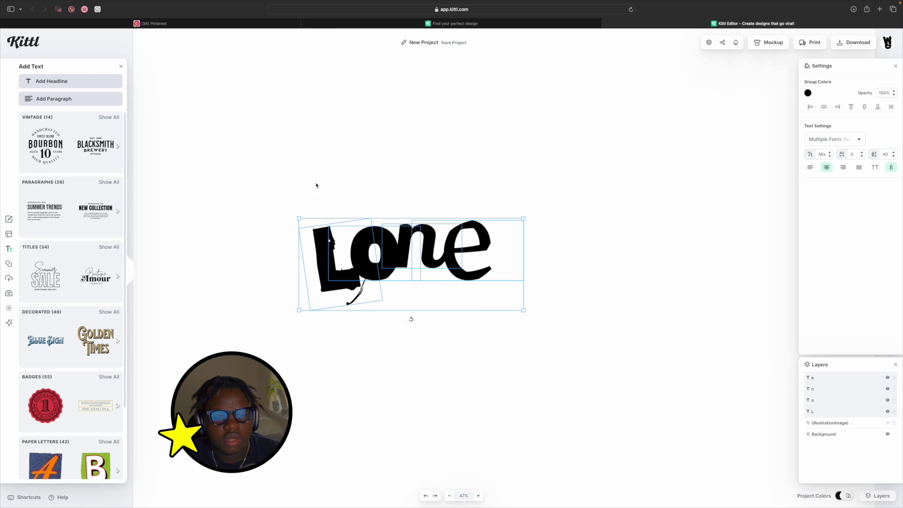
Scale up the four "Lone" letters together and move them to the upper part of the canvas
scroll(383, 201, "down", 3)
left_click_drag(488, 214, 612, 163)
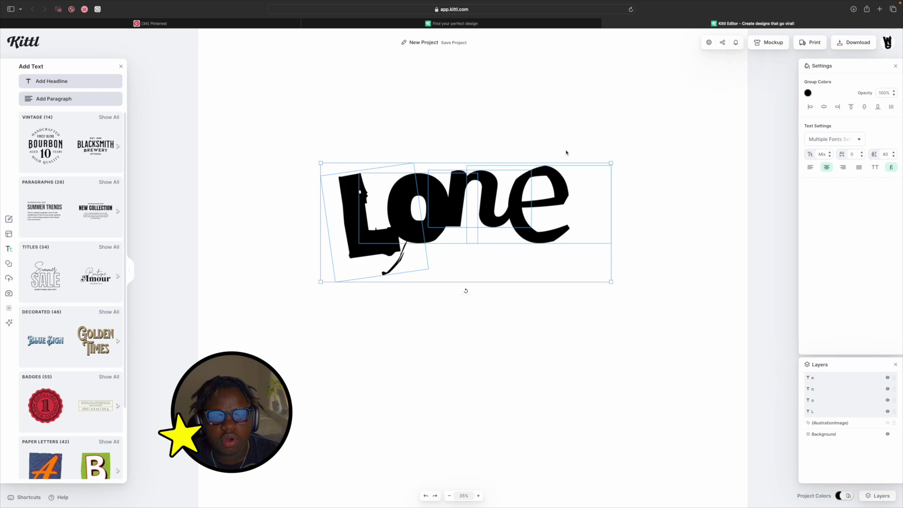
scroll(566, 153, "up", 2)
left_click_drag(424, 271, 362, 112)
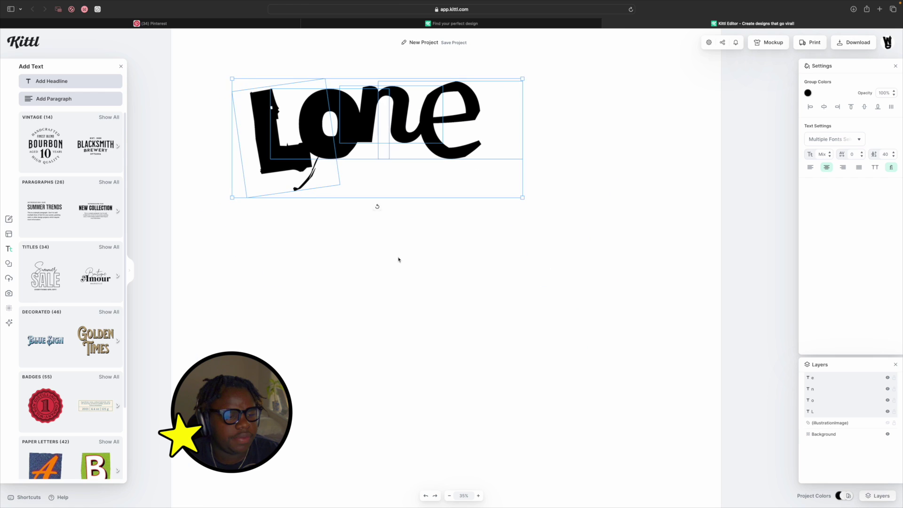
left_click(397, 258)
Search the elements for "star" and place two distressed black stars below the lettering
left_click(8, 262)
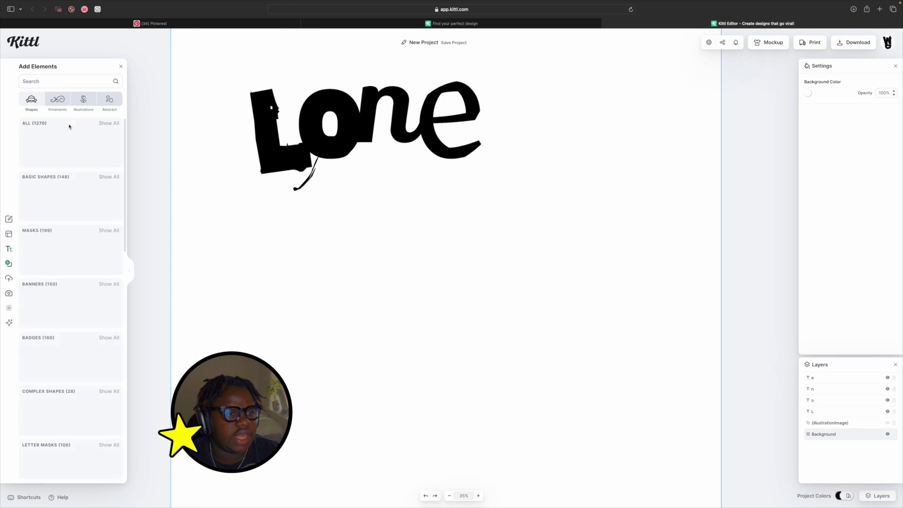
type("star")
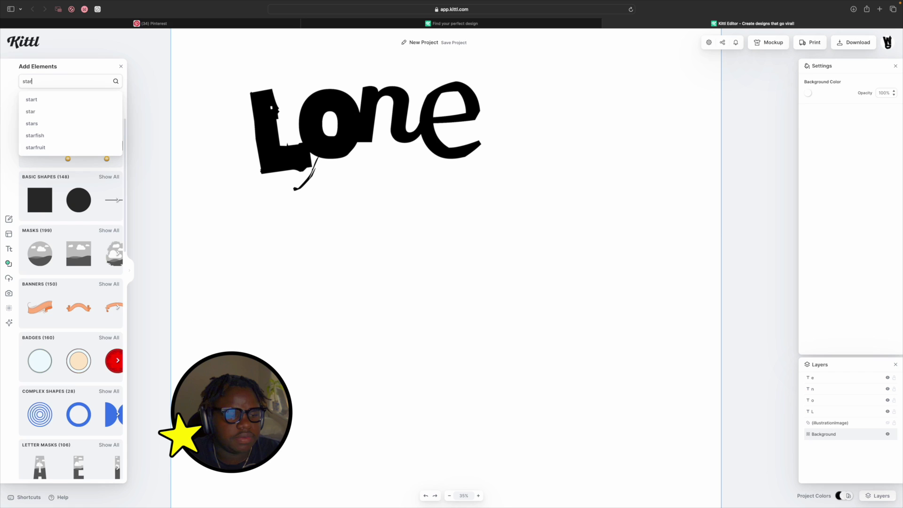
key("Return")
left_click_drag(45, 314, 247, 222)
left_click(251, 215)
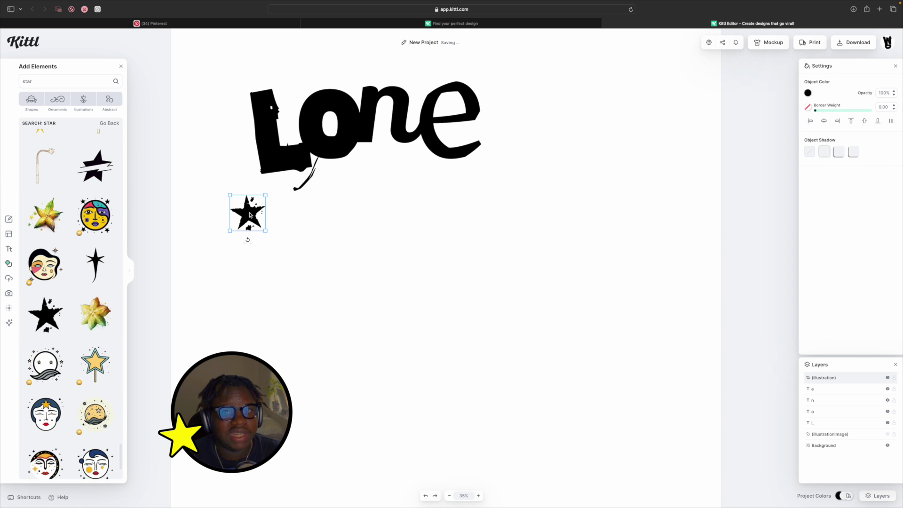
scroll(70, 282, "down", 5)
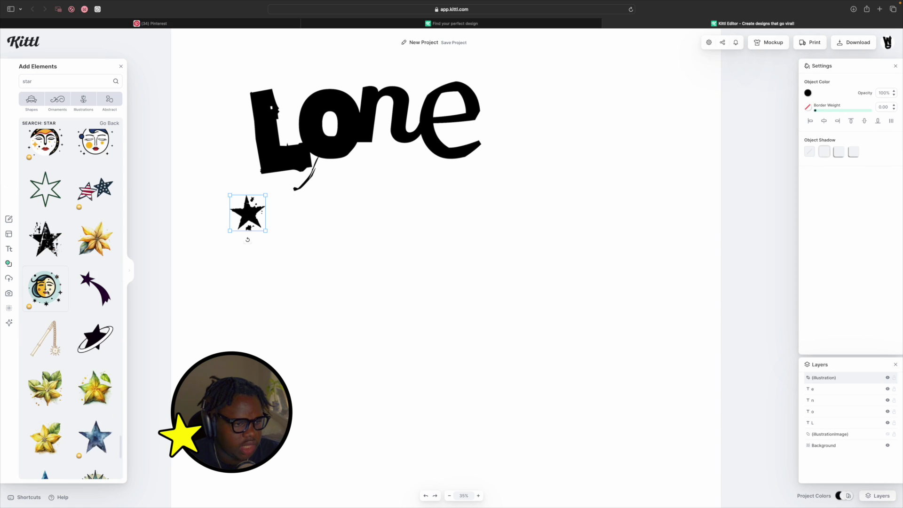
left_click_drag(46, 240, 270, 282)
Add the yellow star with red and black outlines, enlarging and rotating it to follow the "e"
scroll(60, 301, "down", 10)
left_click_drag(95, 352, 429, 266)
left_click(486, 279)
left_click(437, 270)
Move the two distressed black stars together farther down the canvas, away from the lettering
left_click(270, 282)
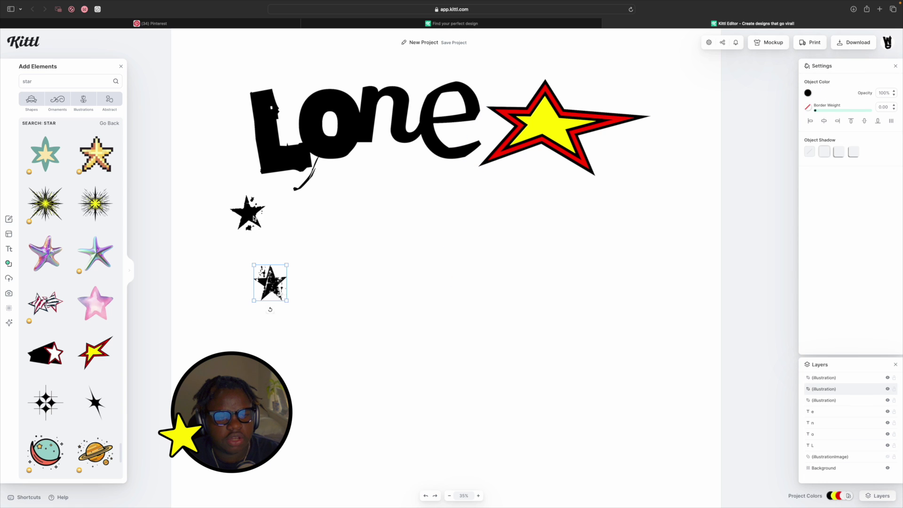
left_click(253, 218, "shift")
left_click_drag(253, 218, 222, 329)
left_click(459, 262)
Move the yellow star against the "e", and shift the "Lone" lettering and star together on the upper canvas
scroll(453, 280, "up", 3)
left_click(516, 224)
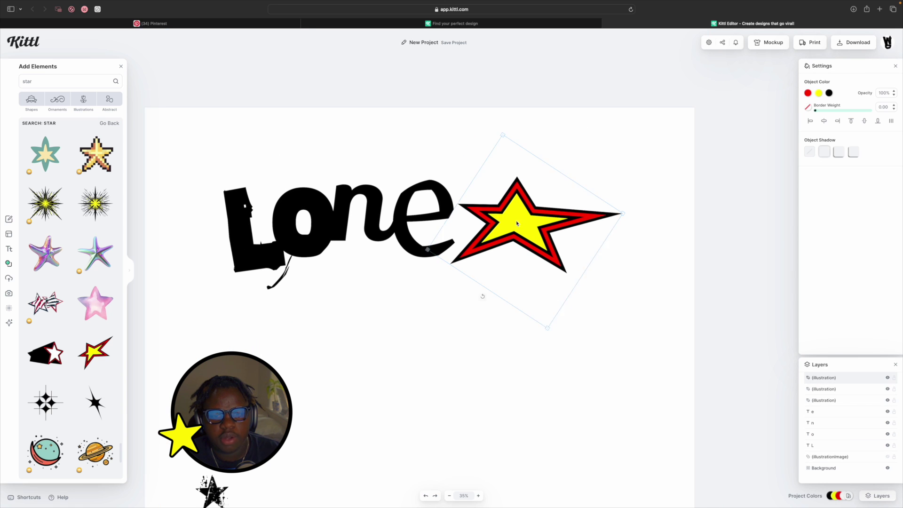
left_click_drag(518, 223, 513, 222)
left_click_drag(192, 165, 549, 271)
left_click_drag(409, 238, 410, 224)
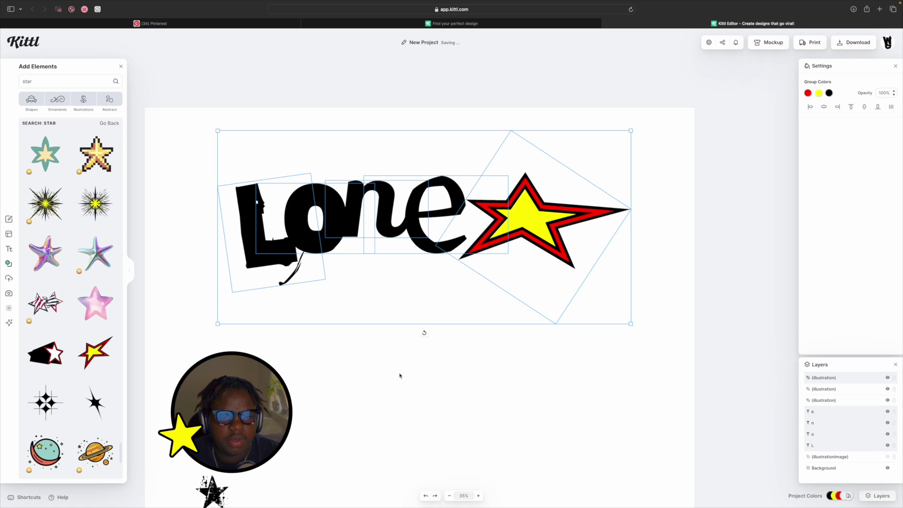
left_click(399, 375)
Try several typefaces on the "n", including Broken Wings, and change it to a flowing script typeface
left_click(375, 225)
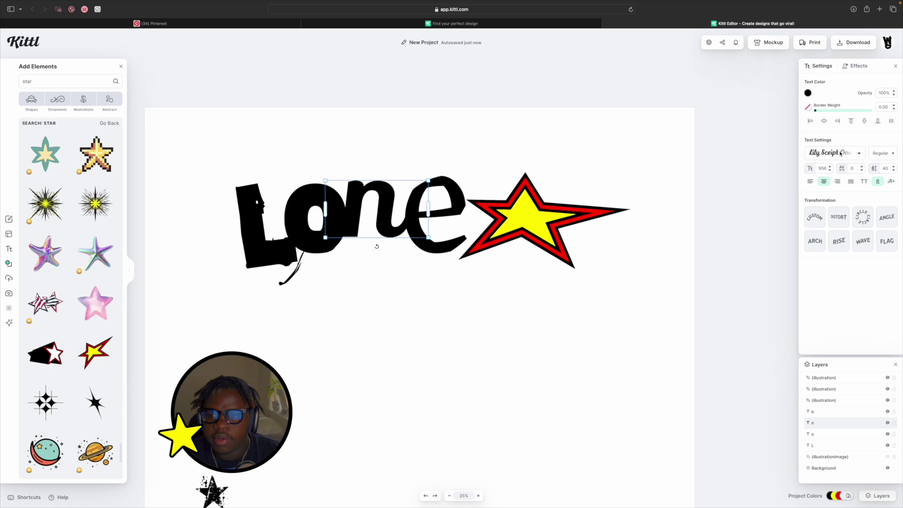
left_click(840, 153)
scroll(741, 242, "down", 5)
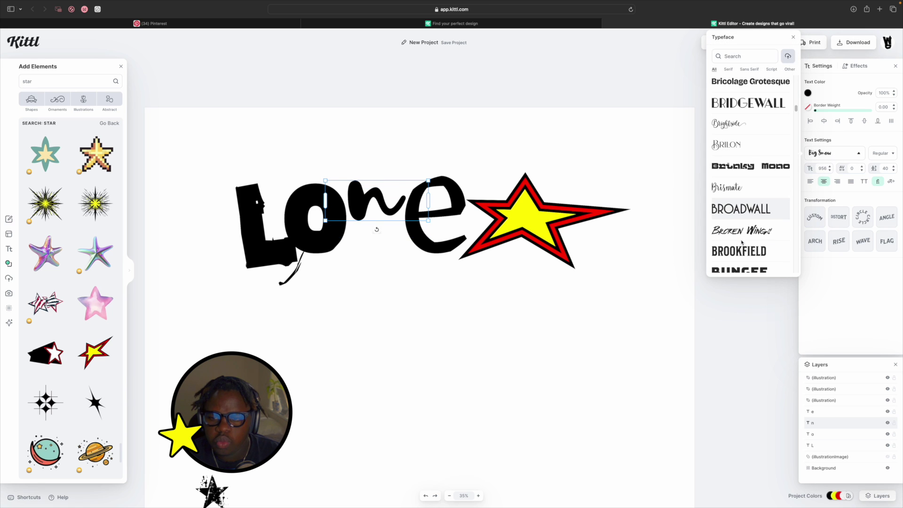
left_click(742, 234)
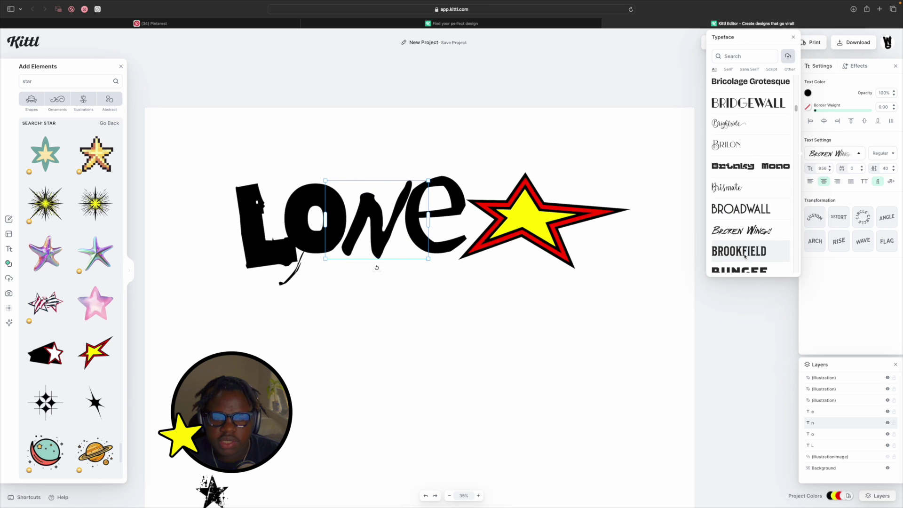
left_click(744, 256)
scroll(744, 252, "down", 1)
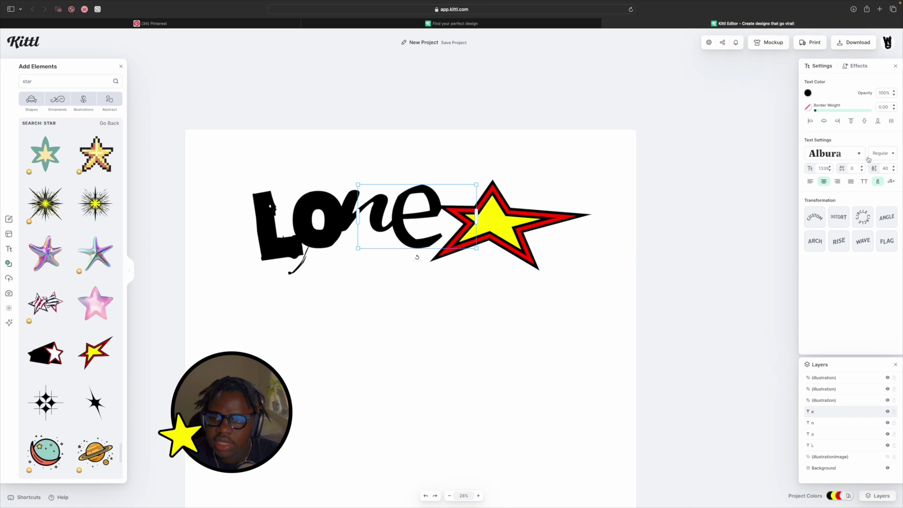
Change the "e" to a heavy rough-edged slab-serif typeface and scale it down to match the other letters
left_click(843, 158)
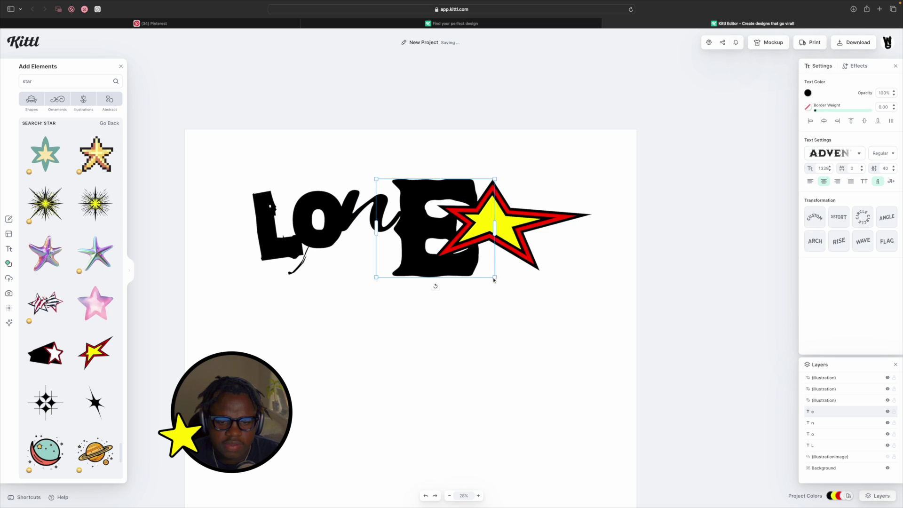
left_click_drag(494, 277, 459, 260)
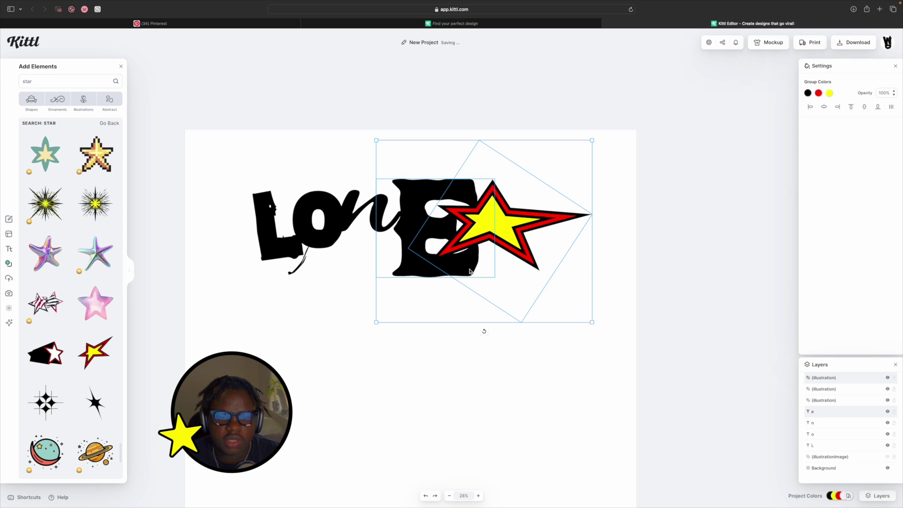
left_click(471, 280)
left_click(460, 274)
left_click_drag(494, 278, 456, 246)
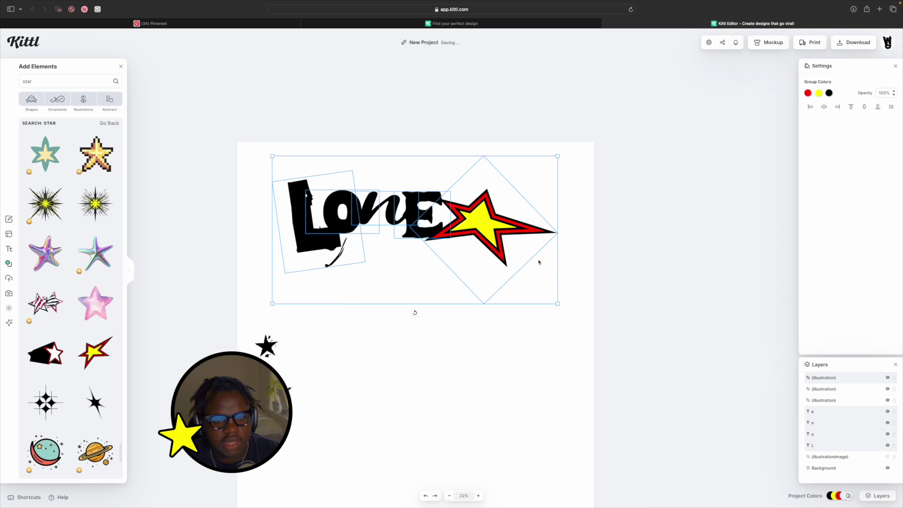
Group the "Lone" lettering with the star and place a duplicate of the group below the original
scroll(538, 262, "down", 1)
left_click(467, 239)
left_click(467, 235)
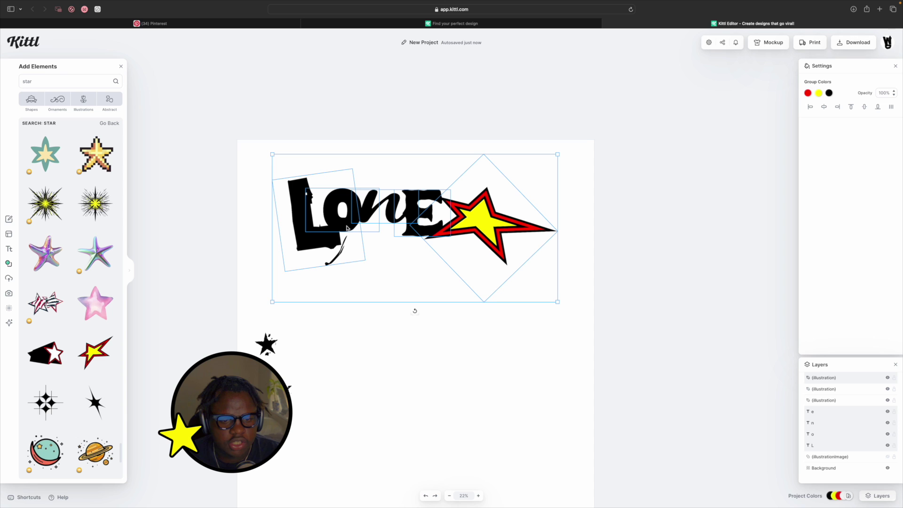
key("super+g")
left_click_drag(425, 258, 433, 353)
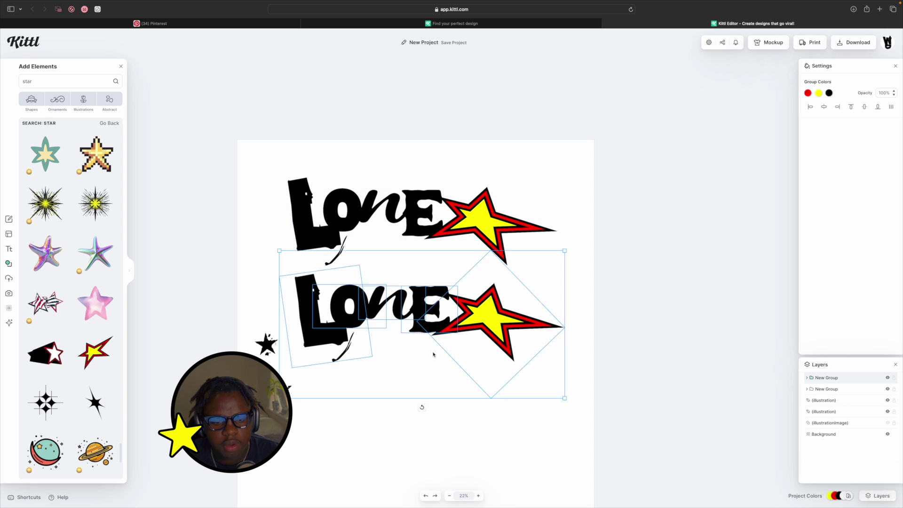
scroll(433, 353, "up", 3)
left_click(445, 351)
left_click(438, 299)
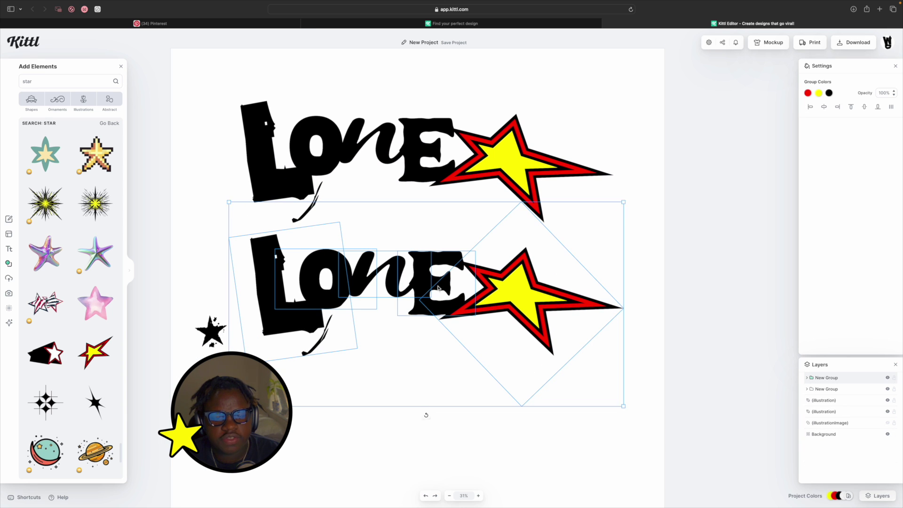
left_click_drag(437, 288, 438, 312)
Add a border to the star in the lower copy and recolor its yellow and red areas black
double_click(497, 328)
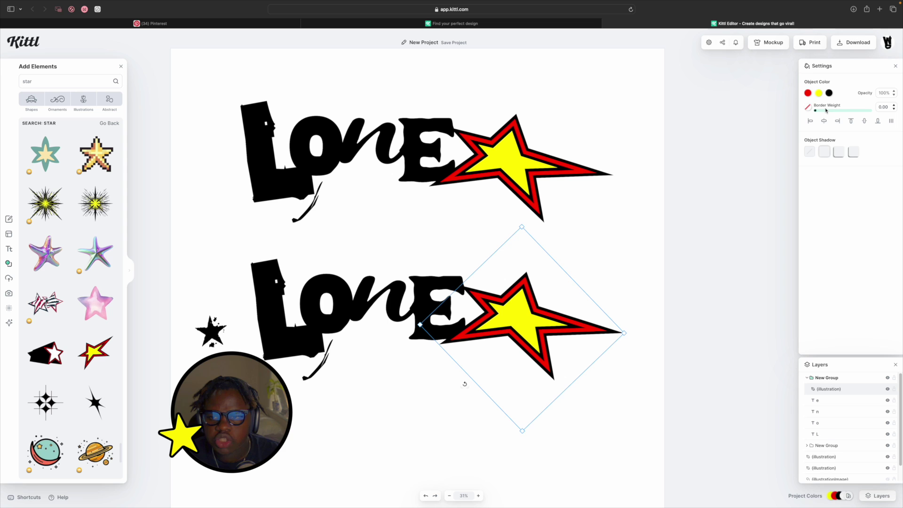
left_click(849, 110)
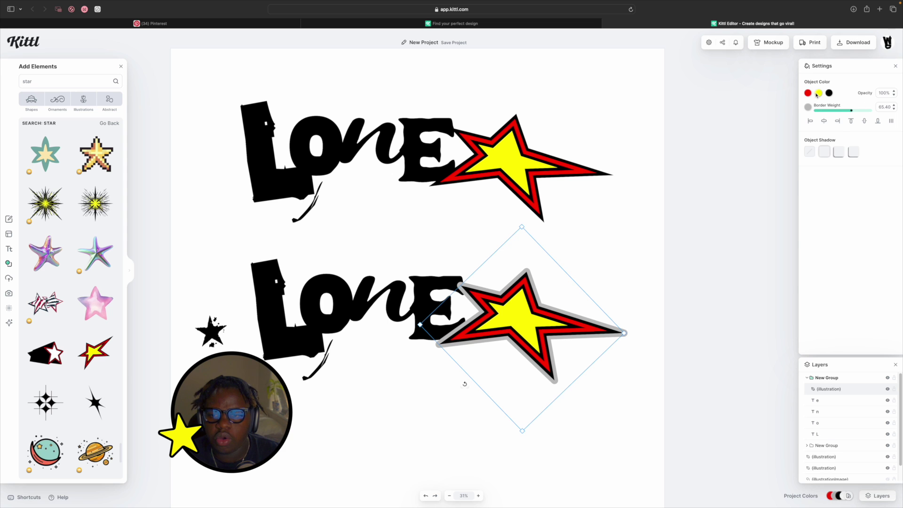
left_click(818, 93)
left_click(717, 173)
left_click(804, 90)
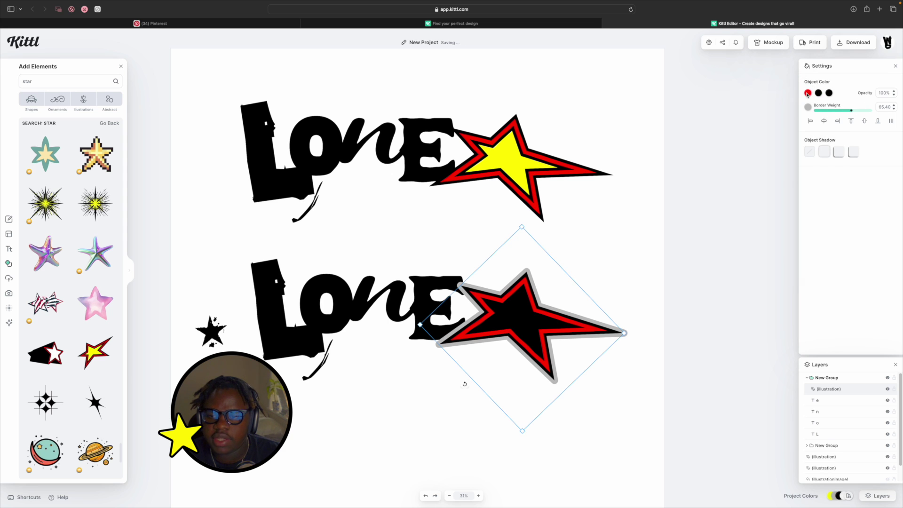
left_click(807, 93)
left_click_drag(747, 141, 718, 172)
left_click(805, 90)
Set the black star's border weight to 81.20 and color the border red
left_click(860, 110)
left_click(808, 107)
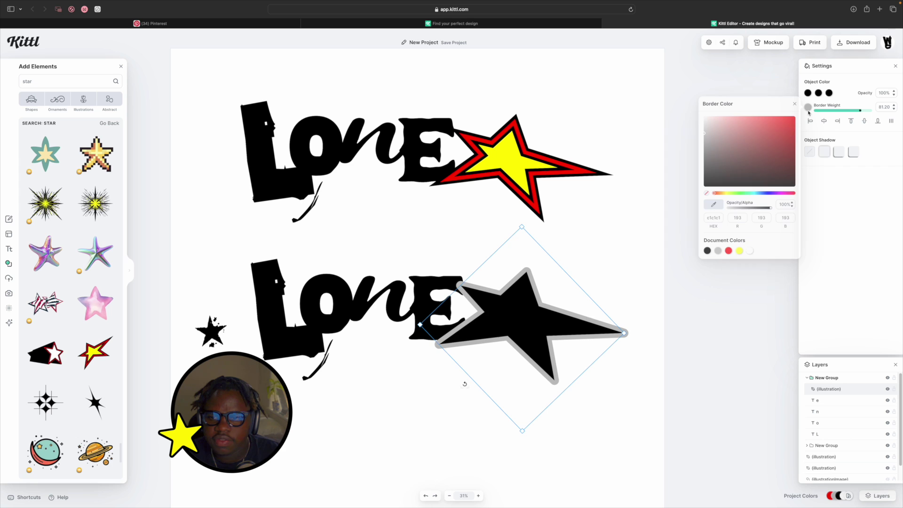
left_click(717, 251)
Give the lower copy's "E" a grey block shadow with angle -180°, outline width 37 and the offset reduced to its minimum
left_click(430, 289)
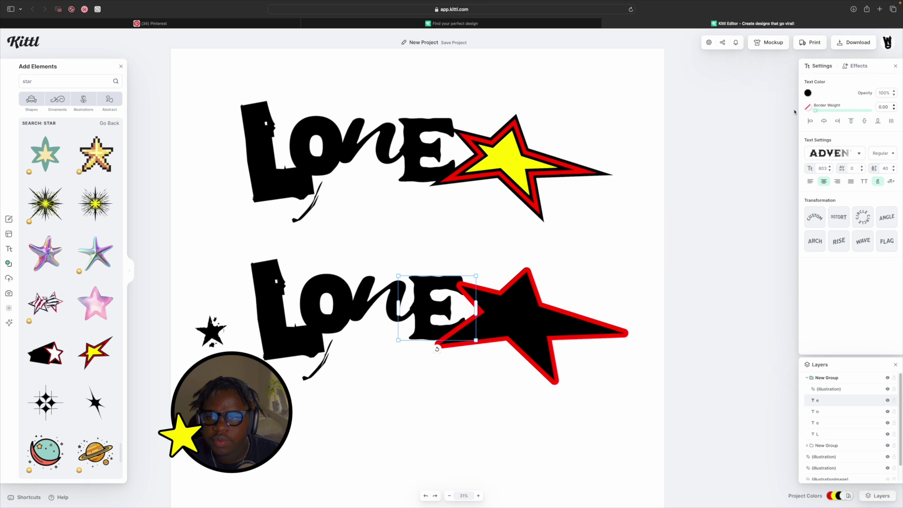
left_click(854, 67)
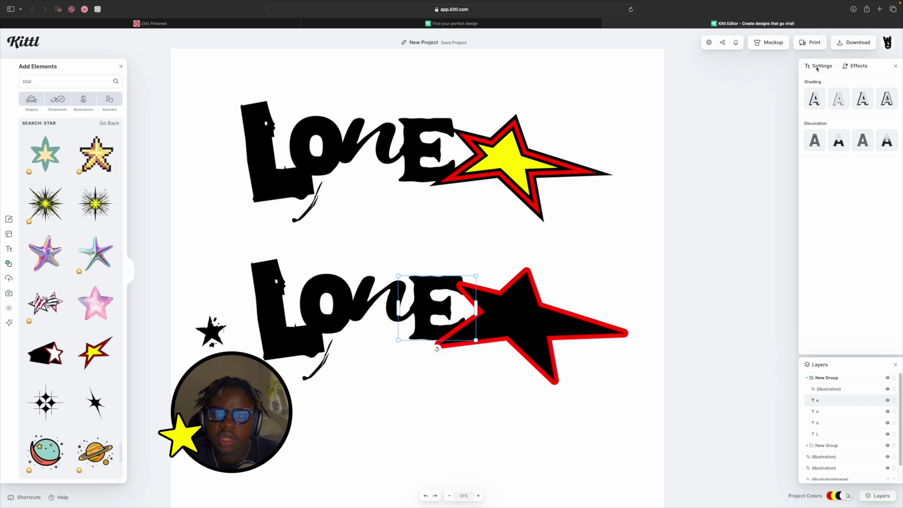
left_click(820, 66)
left_click(851, 66)
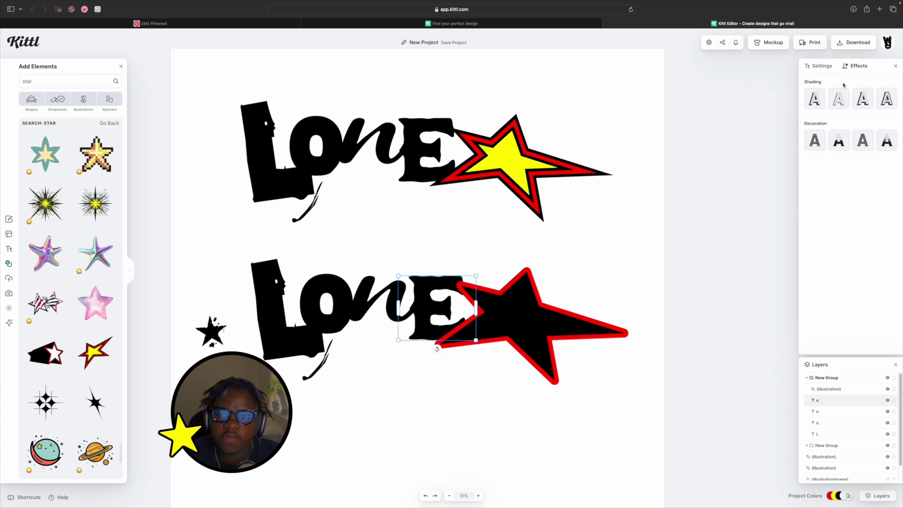
left_click(862, 103)
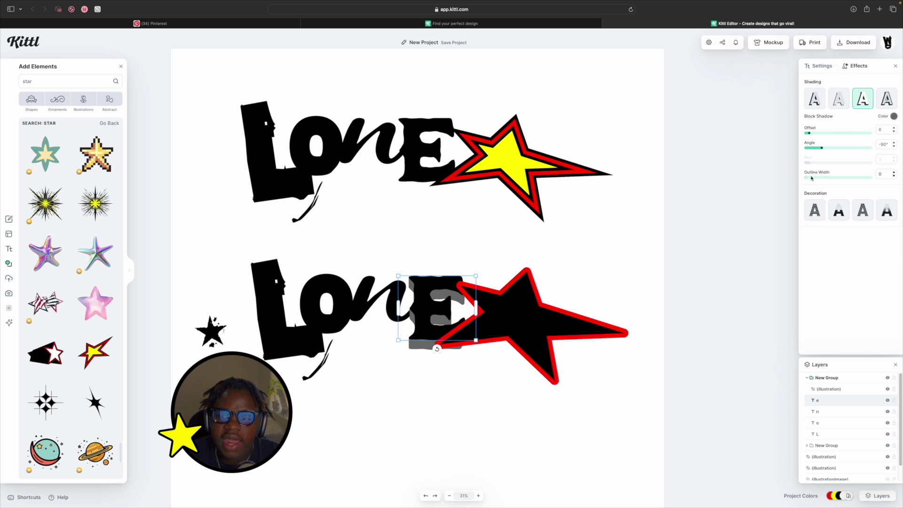
mouse_move(811, 178)
left_mouse_down()
mouse_move(827, 170)
mouse_move(806, 148)
mouse_move(767, 134)
left_mouse_up()
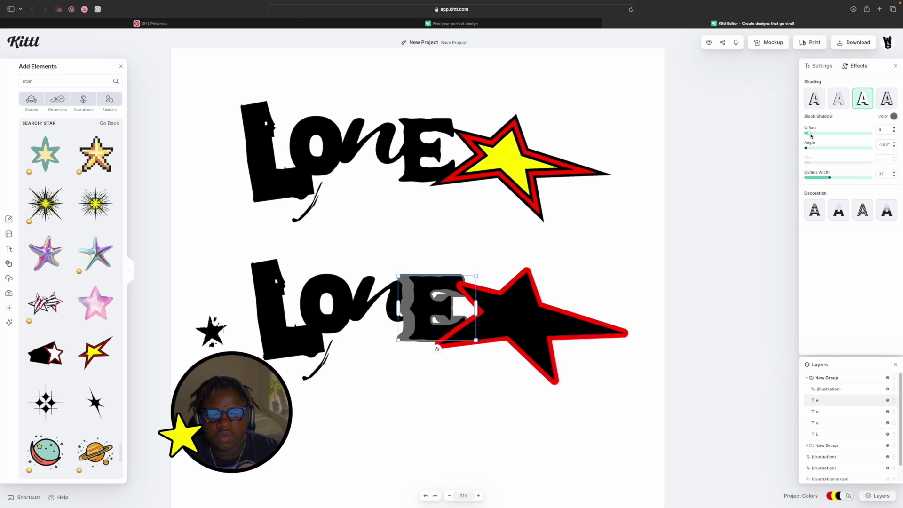
Apply a grey block shadow with a widened outline and angle -180° to the lower copy's "n", matching the "E"
left_click(384, 290)
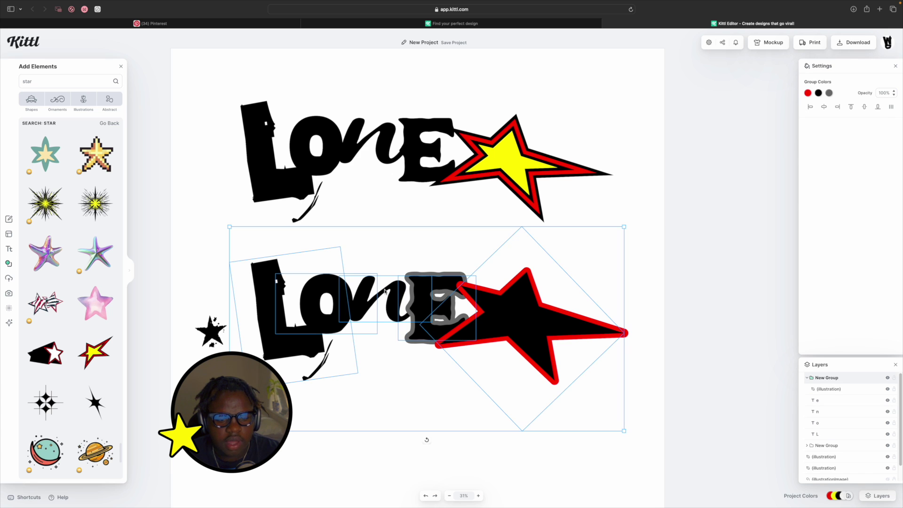
left_click(384, 290)
left_click(844, 67)
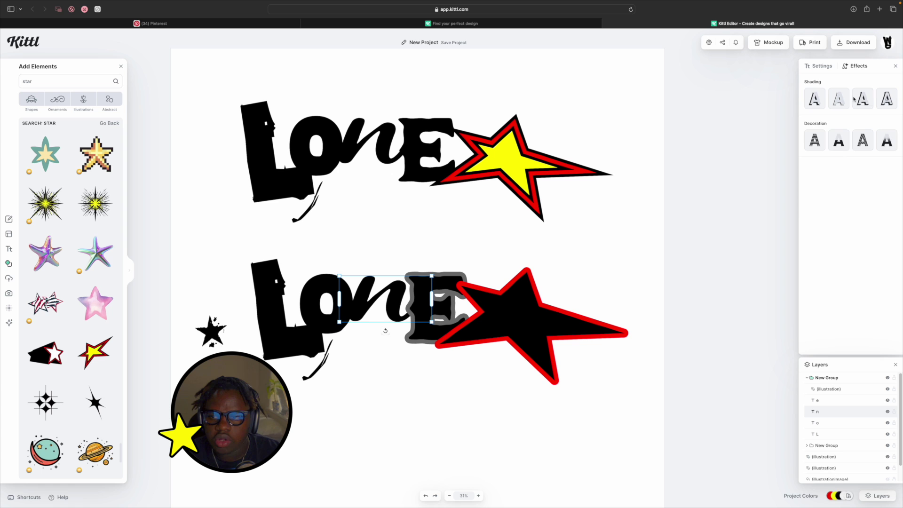
left_click(862, 99)
left_click_drag(808, 177, 826, 179)
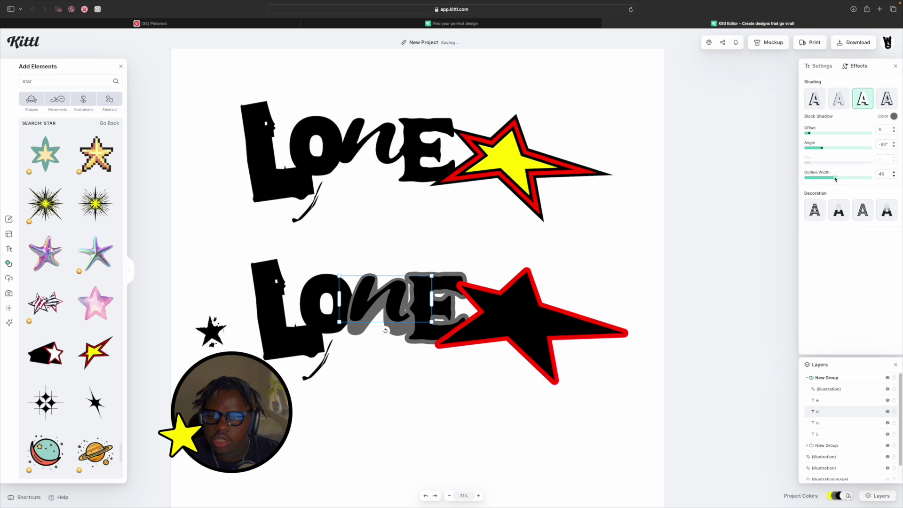
left_click_drag(821, 147, 805, 148)
Send the grey-outlined lettering group to the back and move the original lettering-and-star group below it
left_click(441, 365)
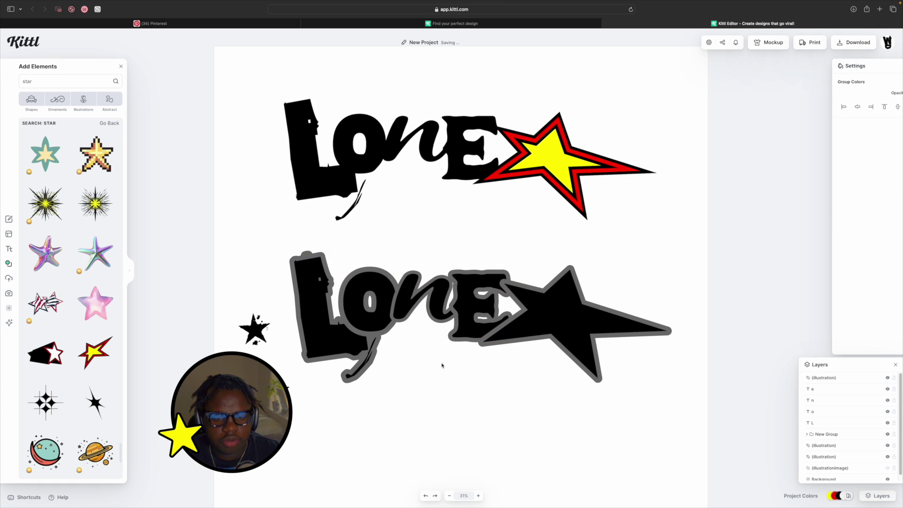
right_click(424, 203)
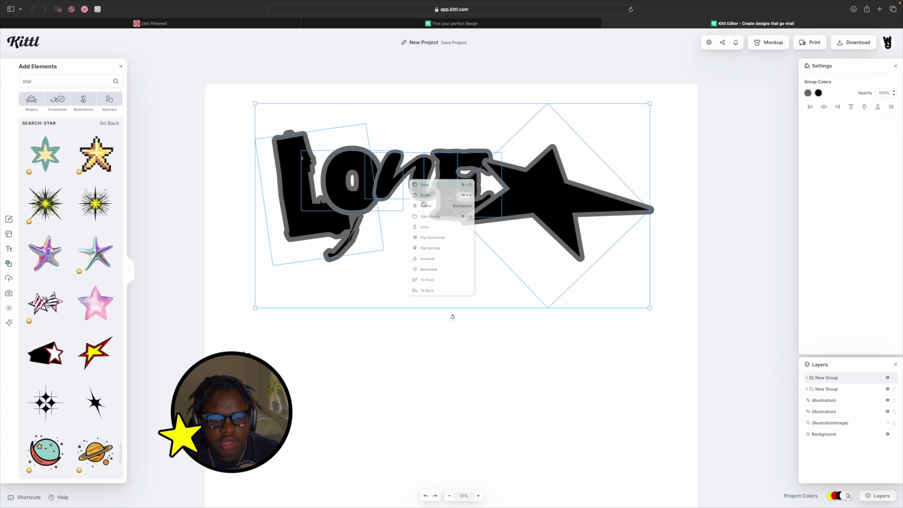
left_click(439, 290)
left_click_drag(432, 219, 446, 369)
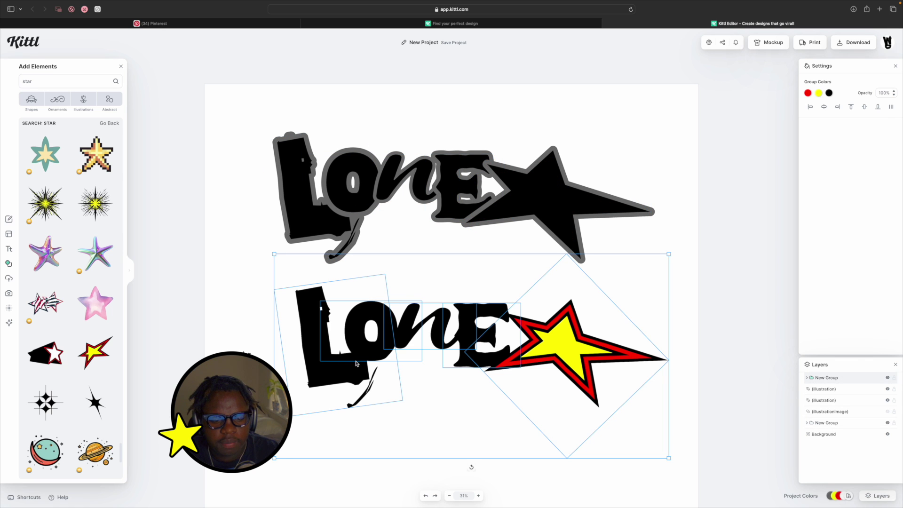
Recolor the "L" of the original lettering from black to a muted mauve purple
double_click(356, 363)
left_click(807, 92)
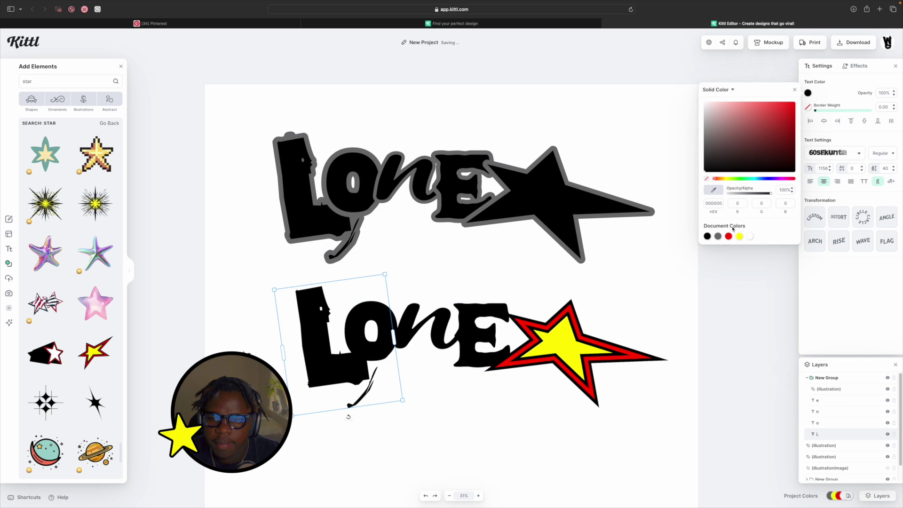
mouse_move(784, 180)
left_mouse_down()
mouse_move(794, 180)
mouse_move(779, 182)
left_mouse_up()
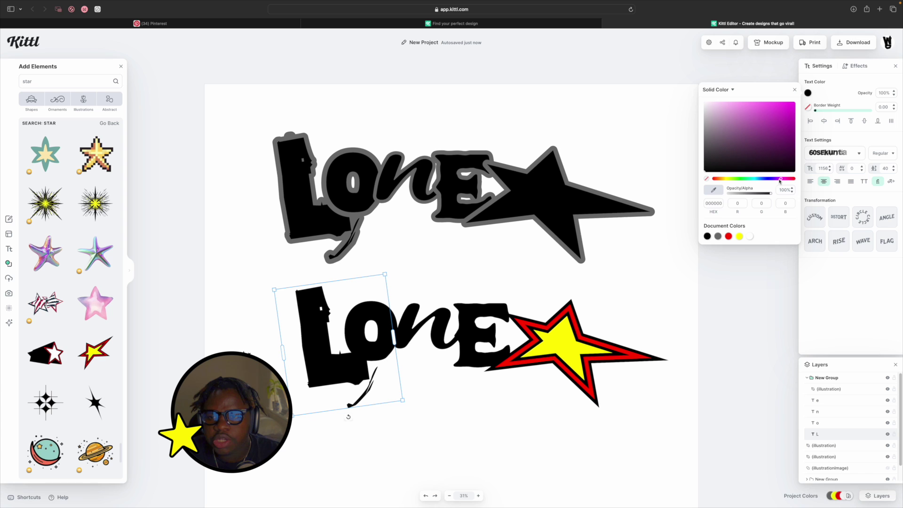
left_click_drag(758, 131, 746, 109)
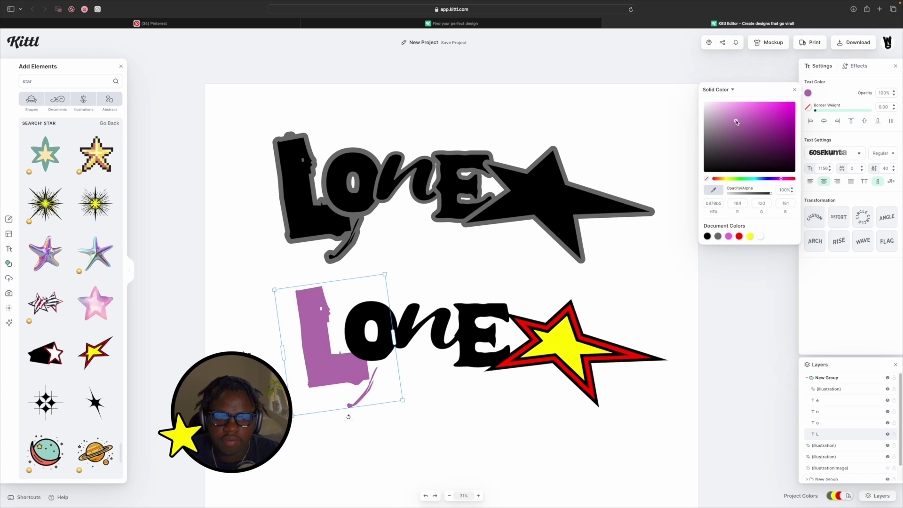
Recolor the remaining letters "o", "n" and "E" of the original lettering with the same mauve document color
left_click(433, 334)
left_click(807, 92)
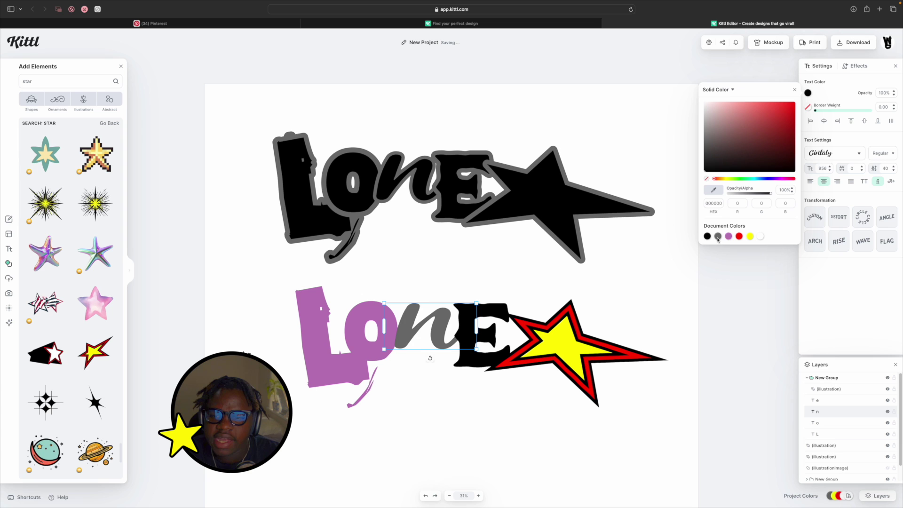
left_click(728, 236)
left_click(491, 335)
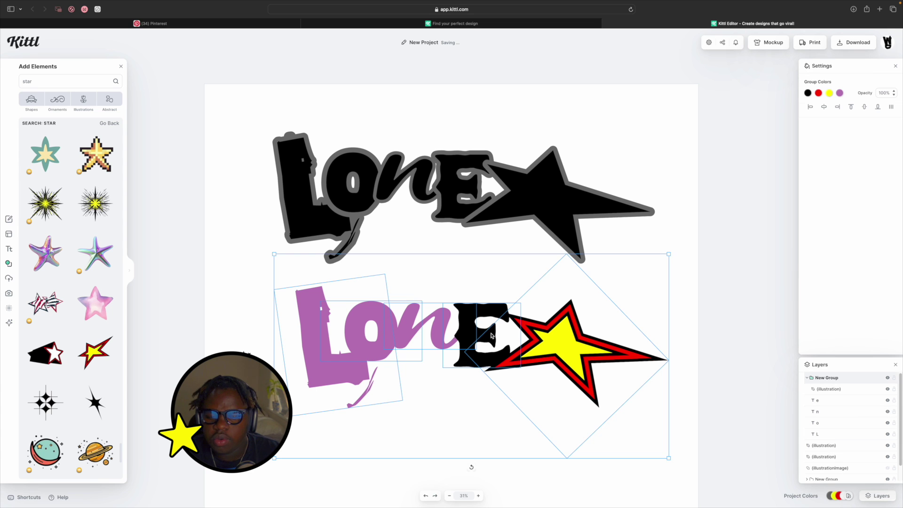
left_click(492, 339)
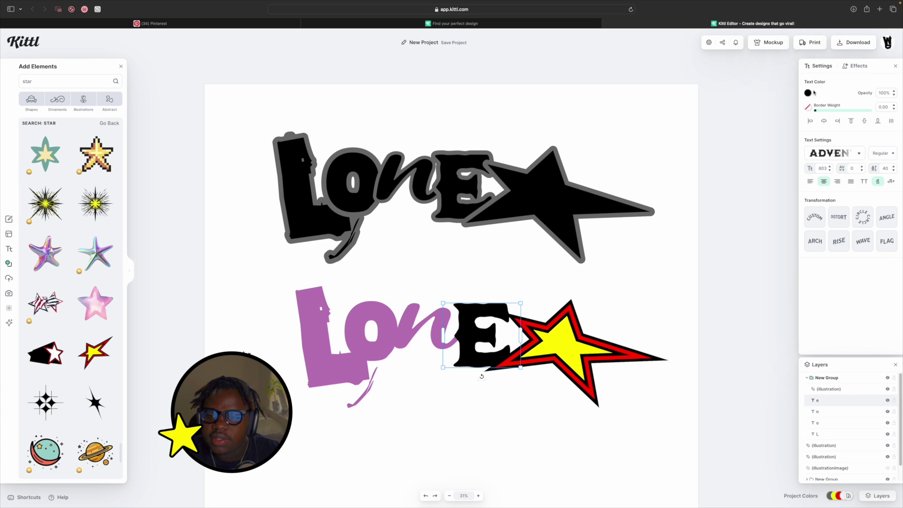
left_click(808, 93)
left_click(728, 236)
Recolor the original star's red and black outlines mauve and its yellow center white
left_click(611, 348)
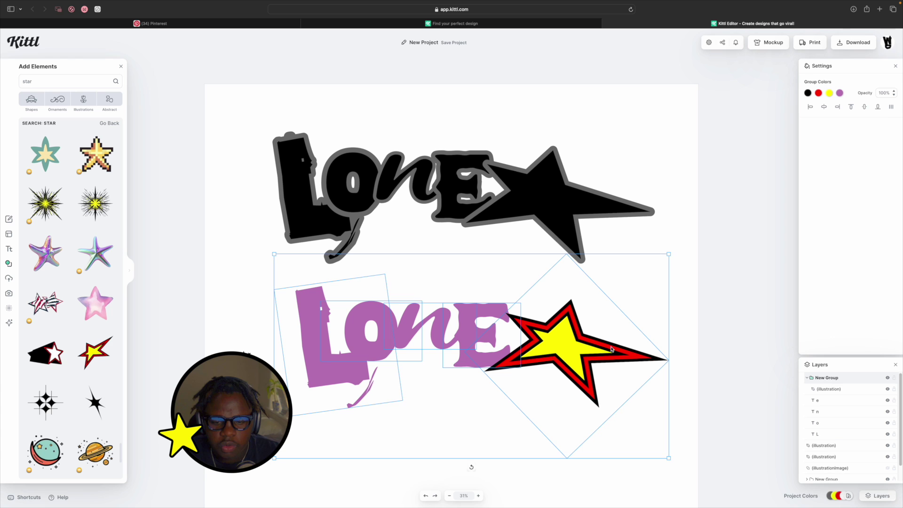
left_click(611, 348)
left_click(808, 93)
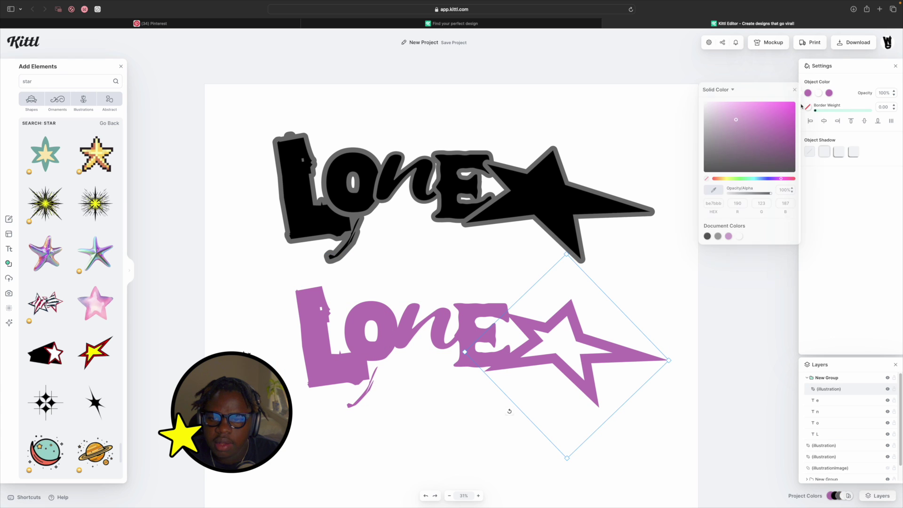
Recolor the mauve star's middle band white and turn the black lettering backing behind the mauve letters white
left_click_drag(725, 157, 699, 183)
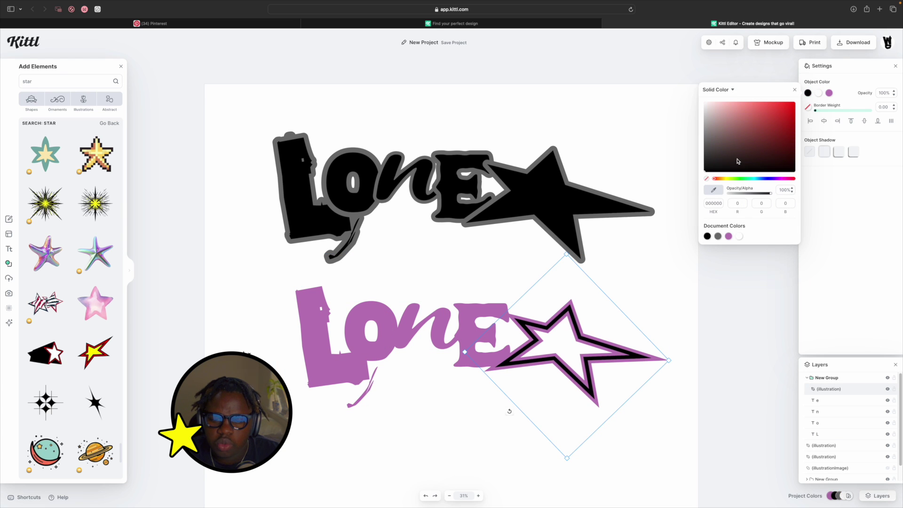
left_click_drag(737, 161, 661, 59)
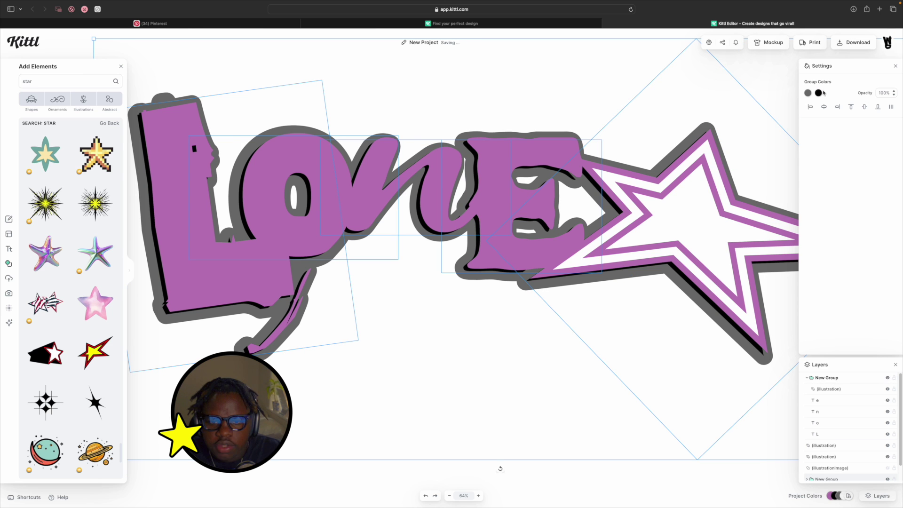
left_click(818, 93)
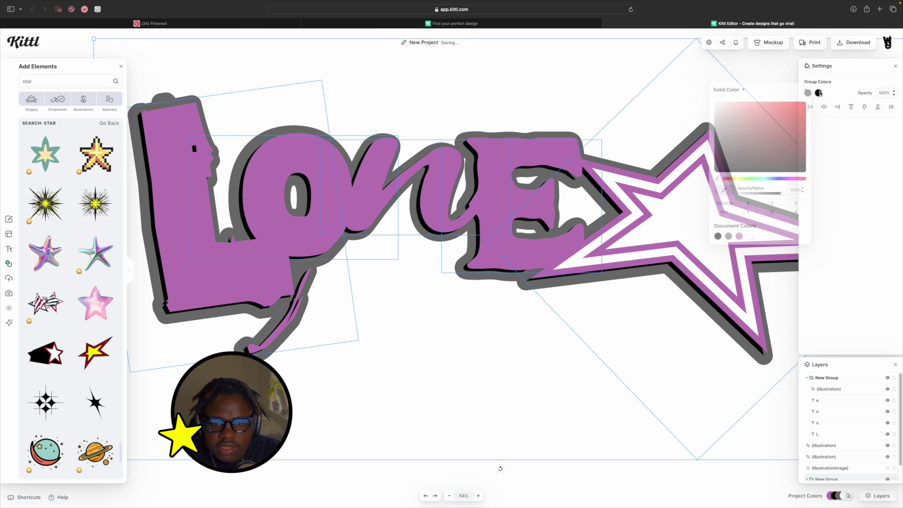
left_click(749, 236)
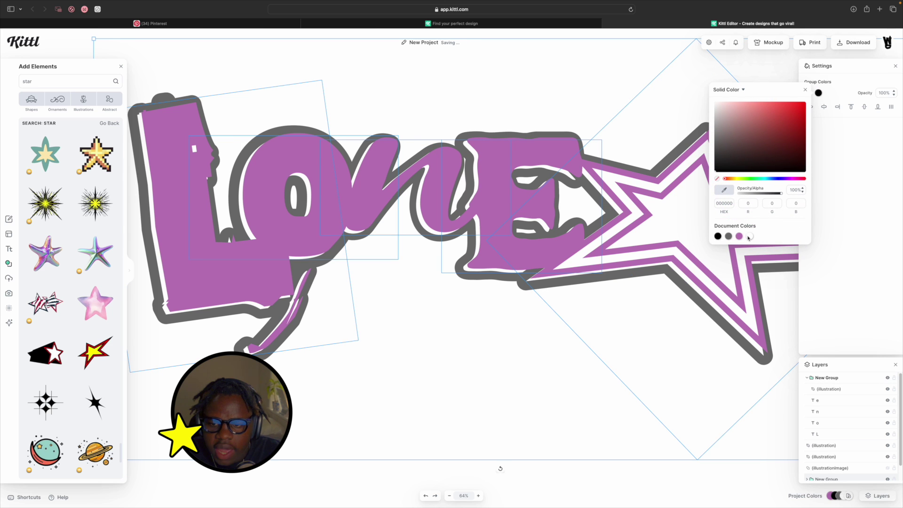
left_click(586, 361)
left_click(534, 291)
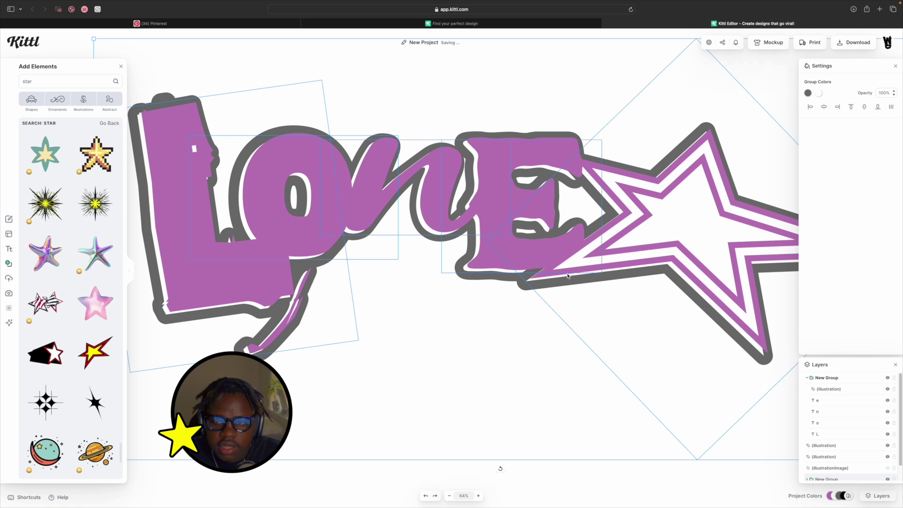
Recolor the grey outline around the lettering and star black
left_click(807, 93)
left_click(728, 153)
left_click(705, 171)
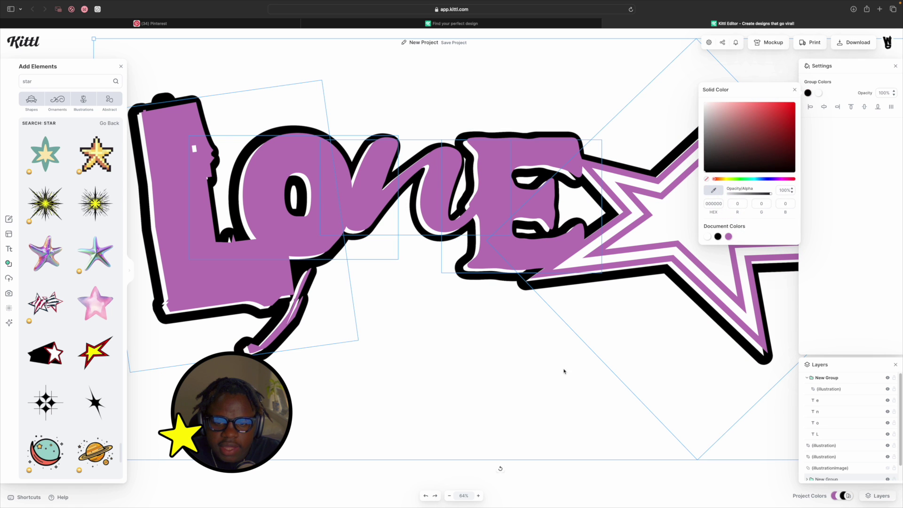
left_click(564, 371)
Lighten the mauve of the front lettering-and-star group to a pale lilac, about e4b3e2
left_click(673, 258)
left_click(818, 93)
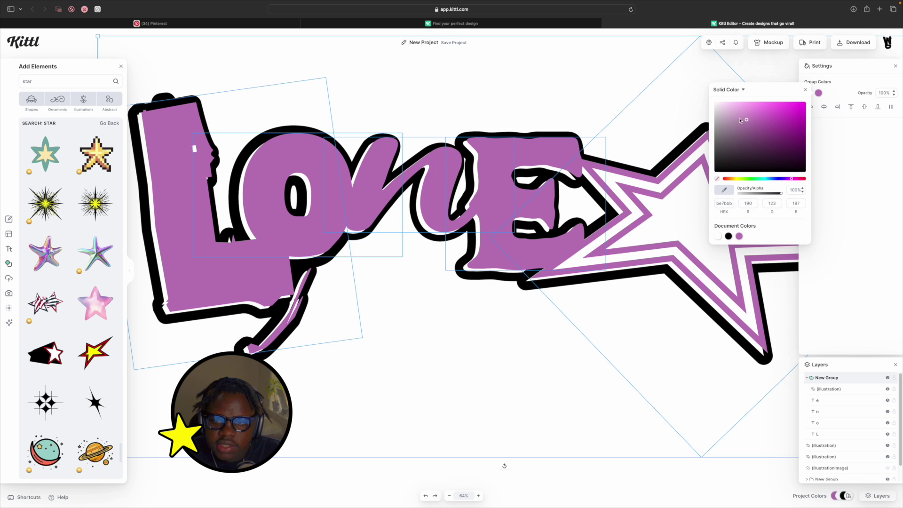
left_click_drag(740, 120, 732, 109)
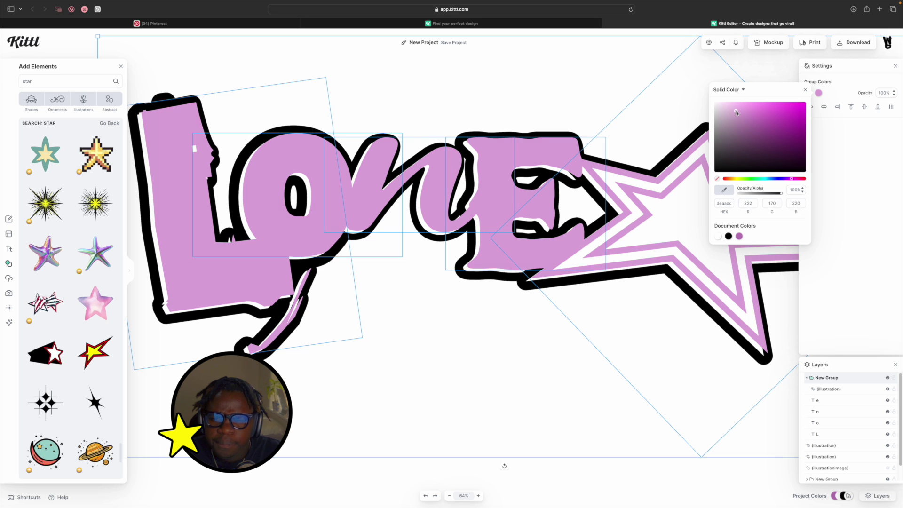
left_click(609, 132)
left_click_drag(507, 200, 506, 195)
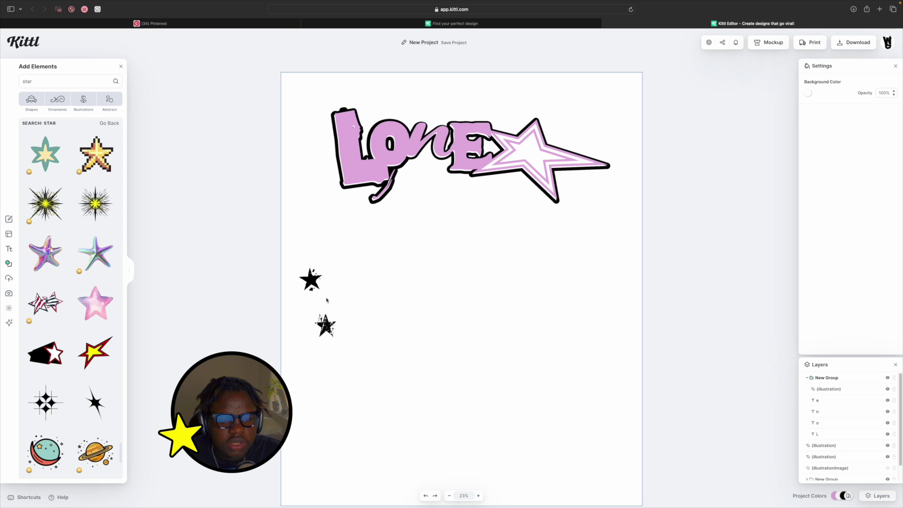
Place copies of the black splattered star behind and around the Lone lettering and large star, and group everything together
left_click(305, 277)
left_click_drag(312, 281, 479, 212, "alt")
scroll(424, 145, "up", 5)
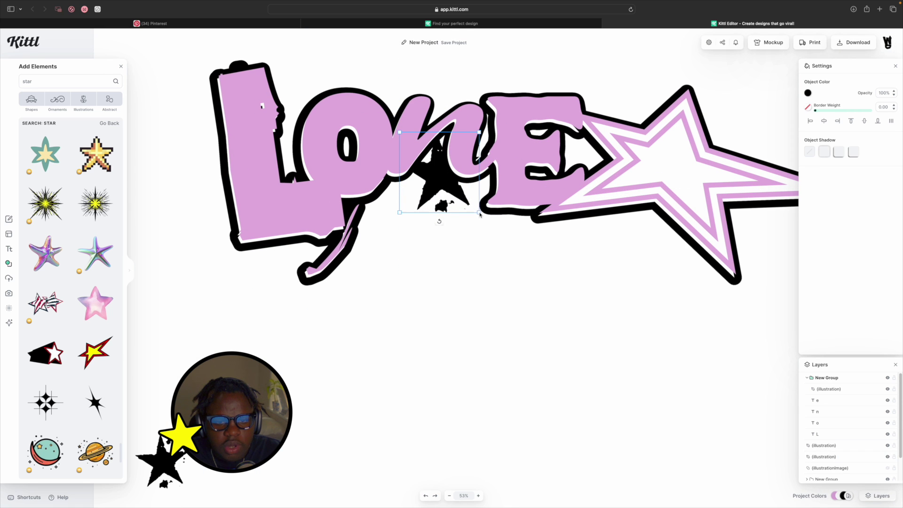
left_click_drag(445, 187, 375, 172)
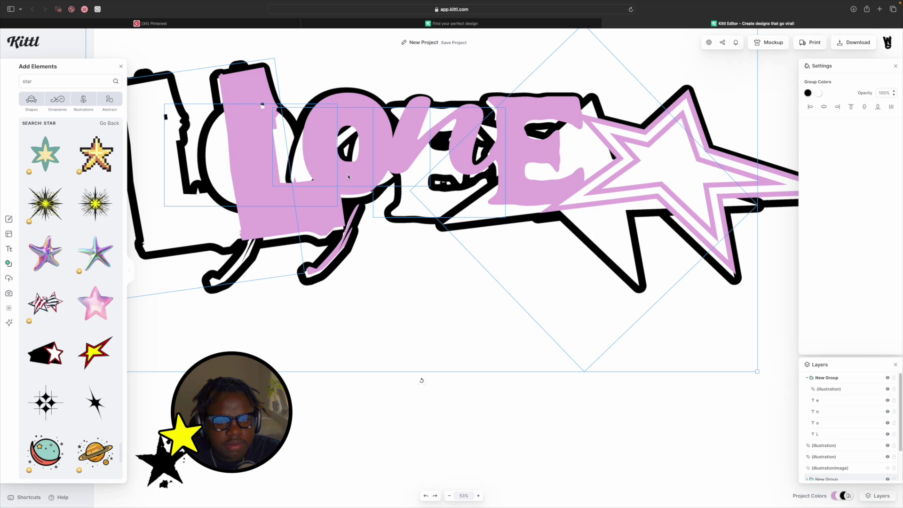
key("super+z")
left_click(437, 171)
left_click_drag(437, 171, 295, 165, "alt")
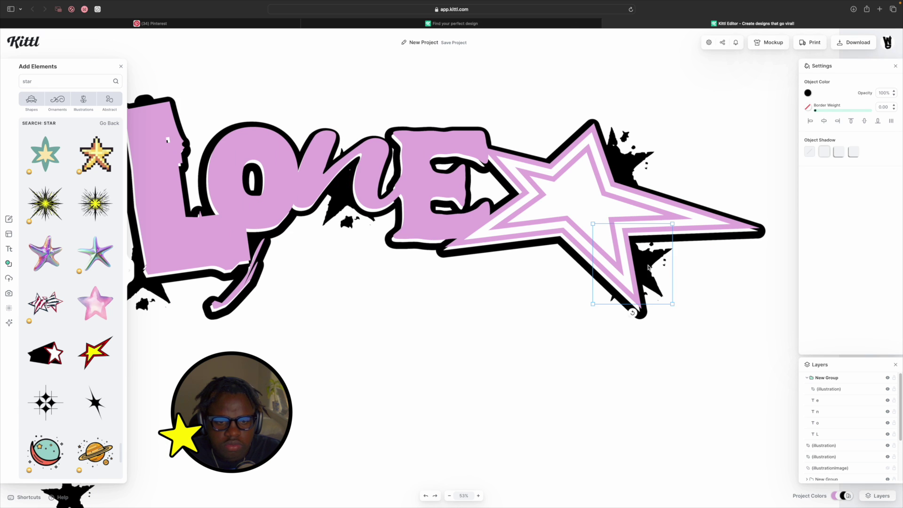
left_click_drag(635, 264, 190, 127, "alt")
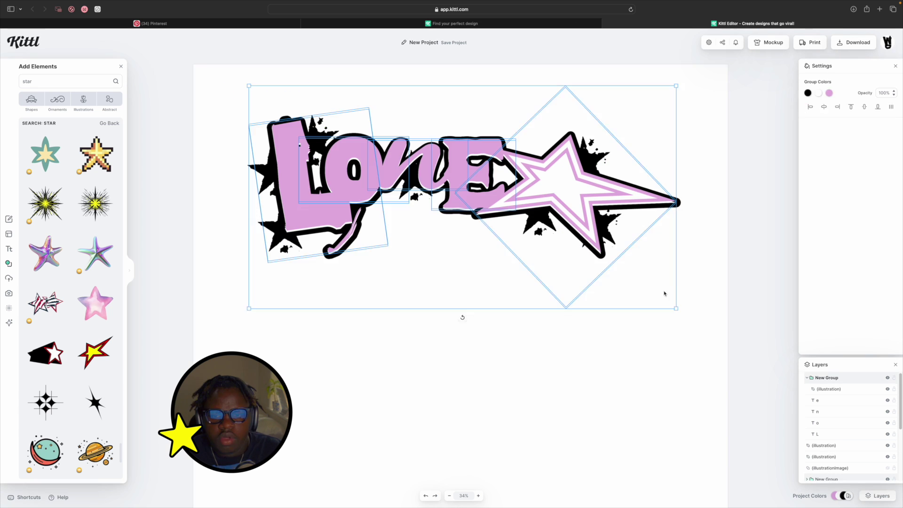
left_click_drag(692, 274, 247, 99)
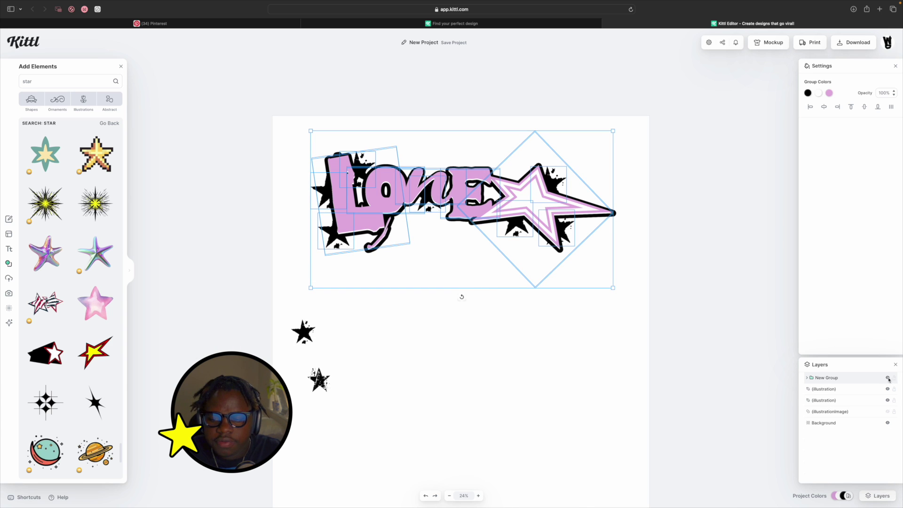
Hide the combined lettering group and delete one of the two spare splattered stars on the canvas
left_click(888, 377)
left_click_drag(401, 415, 329, 168)
left_click(303, 333)
key("Delete")
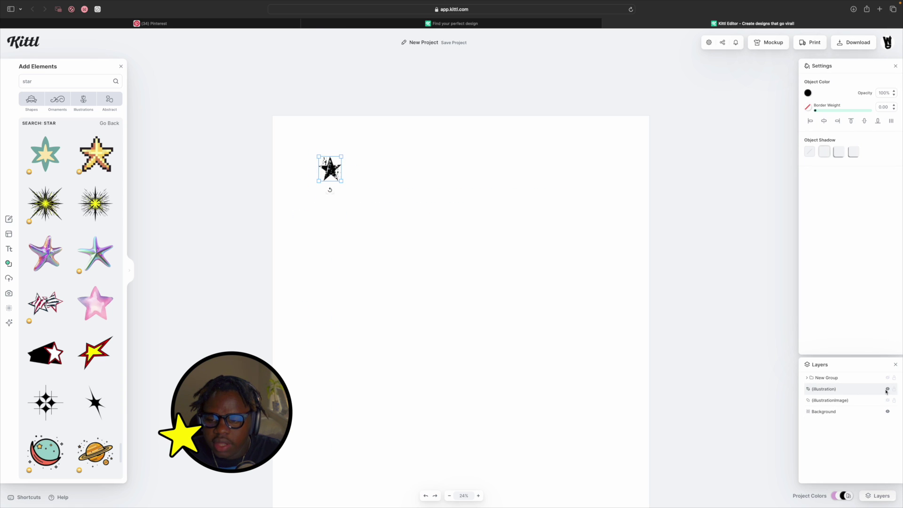
Hide the remaining spare splattered star and show the blonde pin-up girl image
left_click(887, 390)
left_click(887, 400)
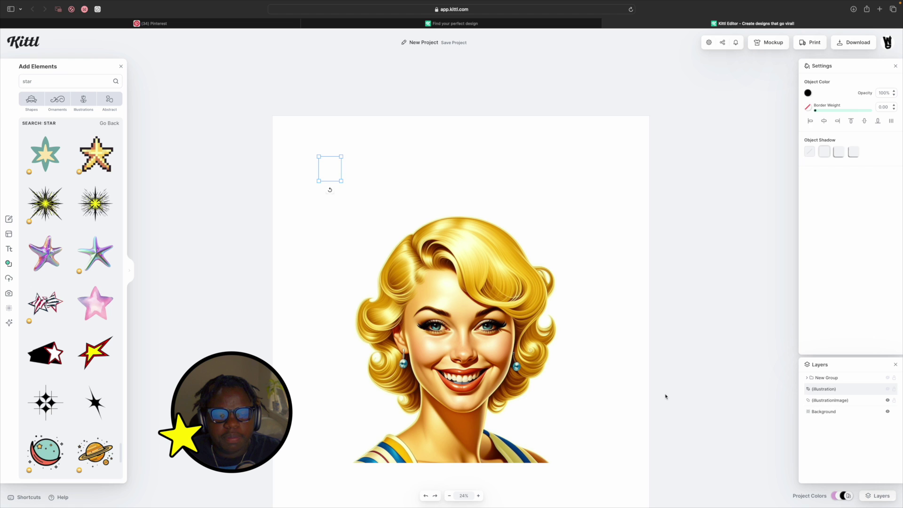
left_click(620, 353)
scroll(521, 252, "down", 2)
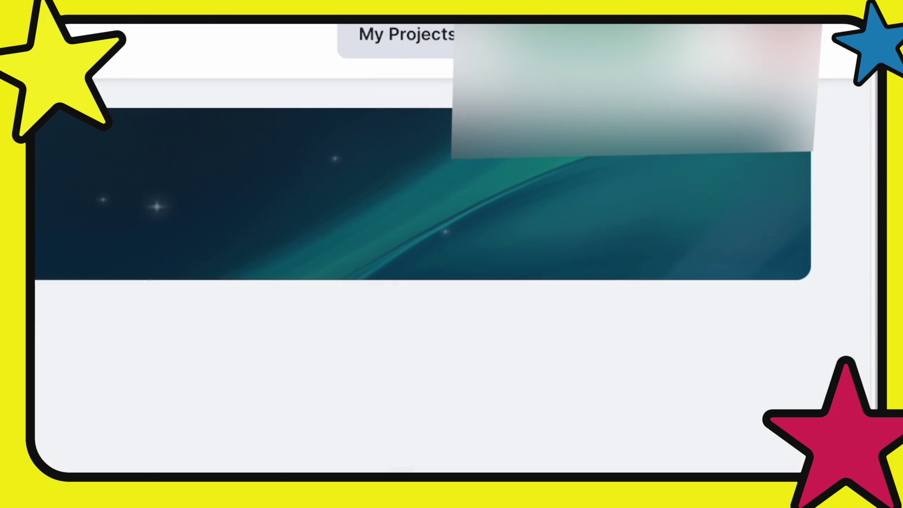
Start a checkout for the Pro subscription plan with monthly billing
left_click(783, 38)
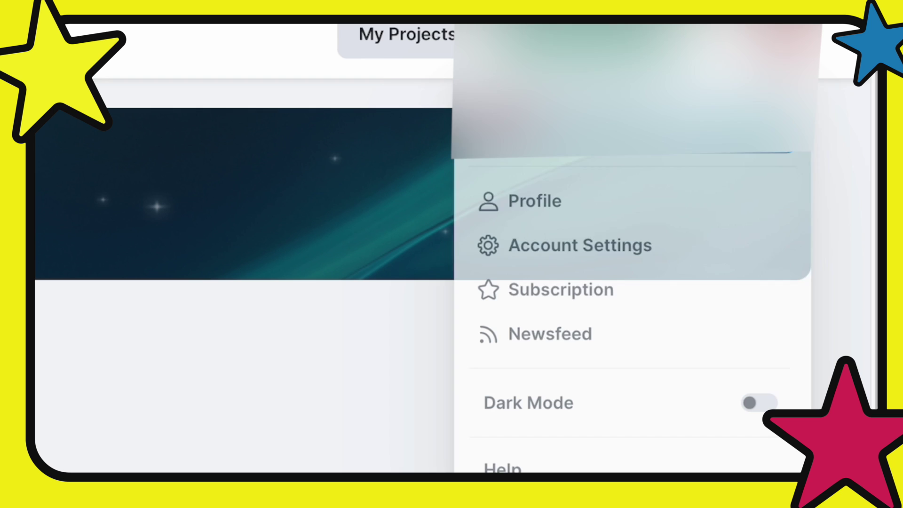
left_click(579, 299)
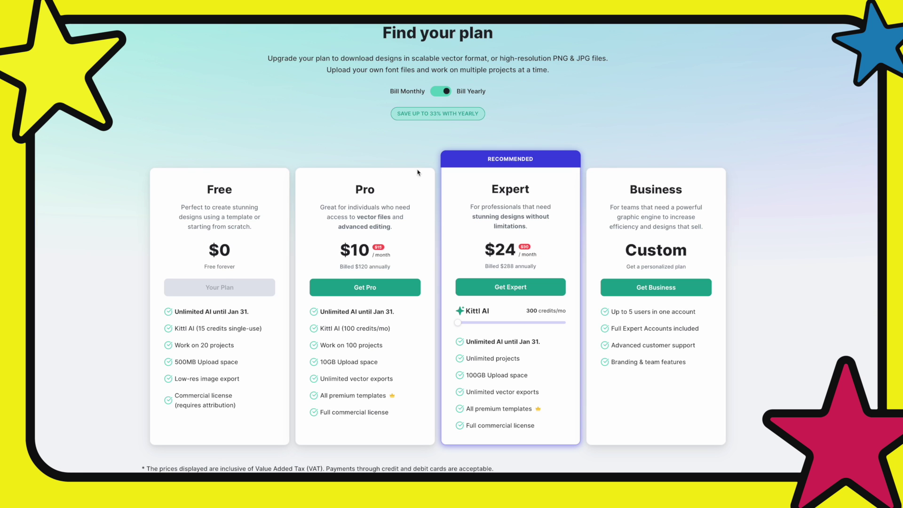
left_click(448, 93)
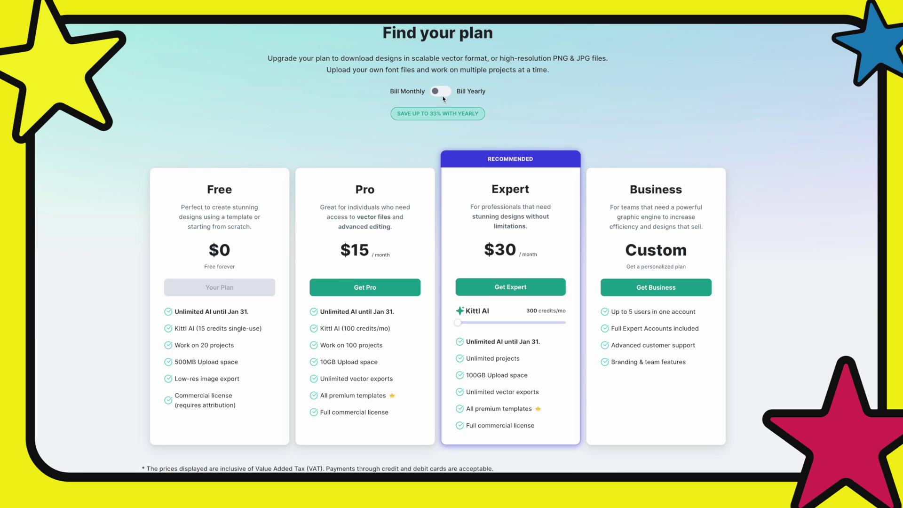
left_click(361, 289)
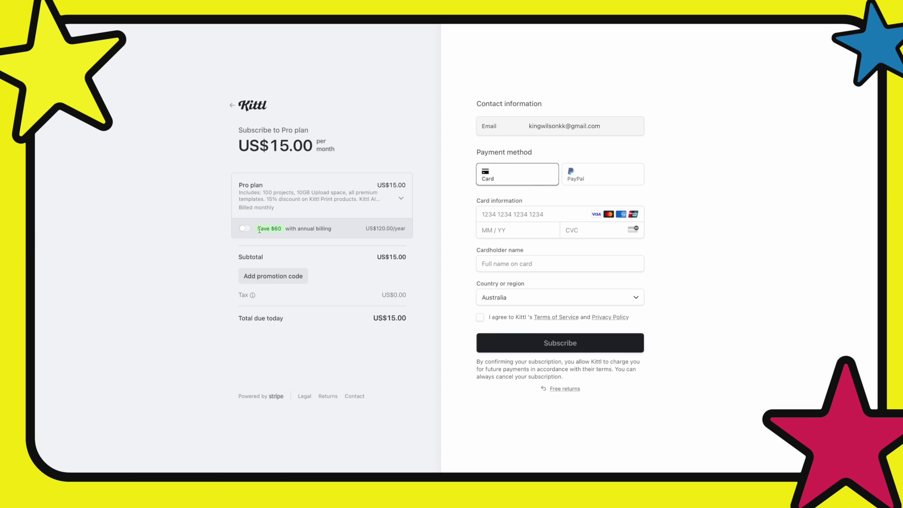
Apply a promotion code to the Pro plan checkout
left_click(289, 278)
type("WIL")
key("Return")
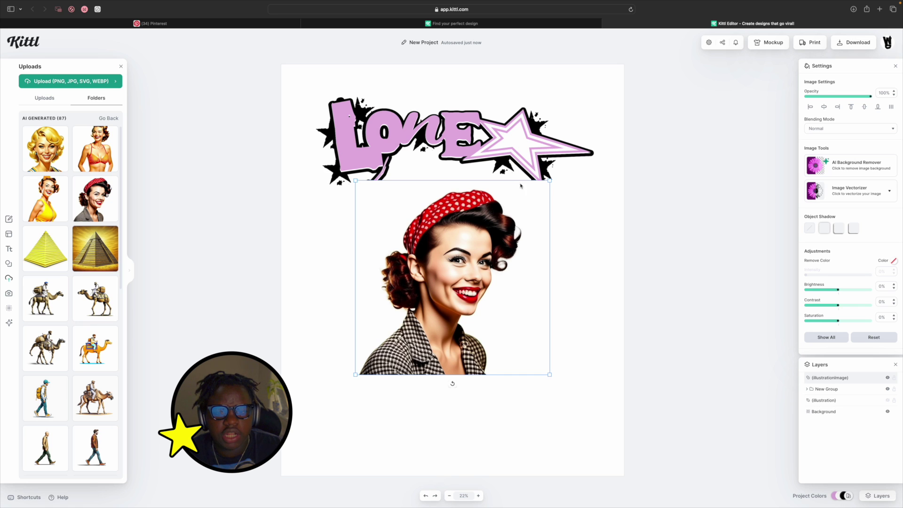
Enlarge the red-bandana pin-up image, then remove its background and vectorize it in two colors
left_click_drag(549, 180, 602, 127)
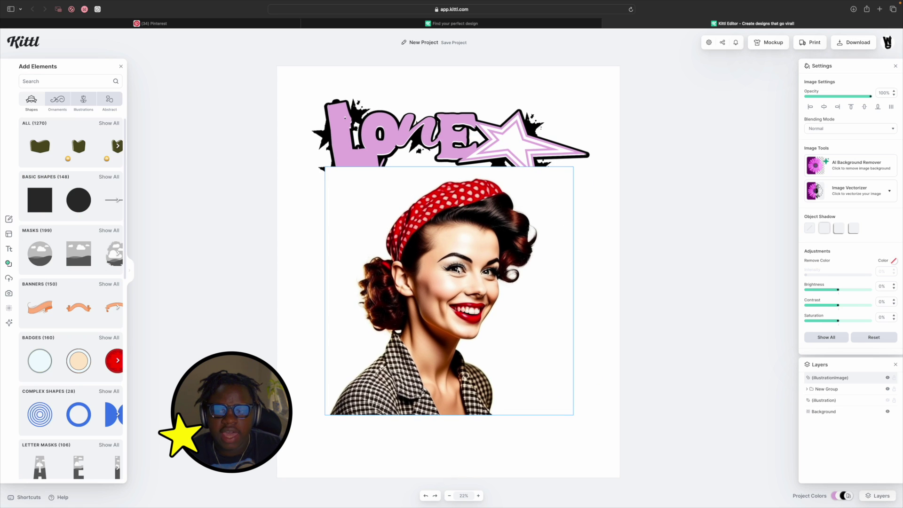
left_click(816, 176)
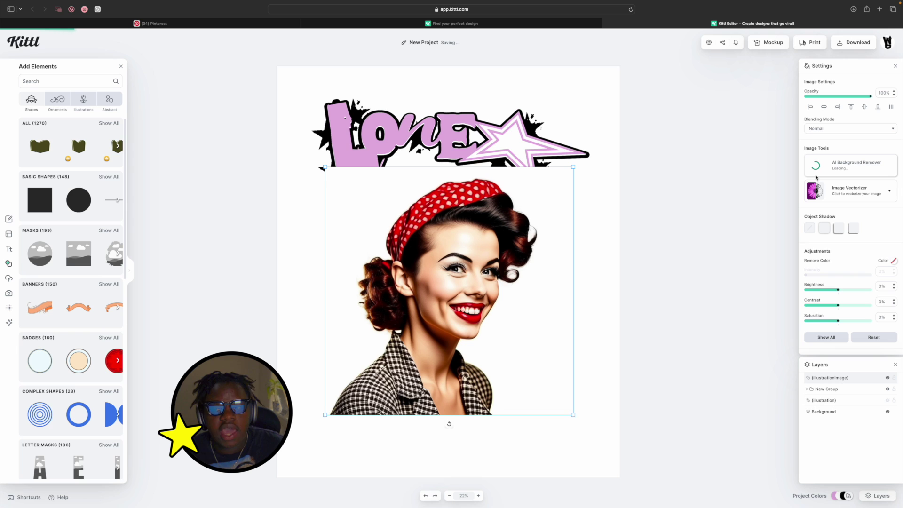
left_click(860, 190)
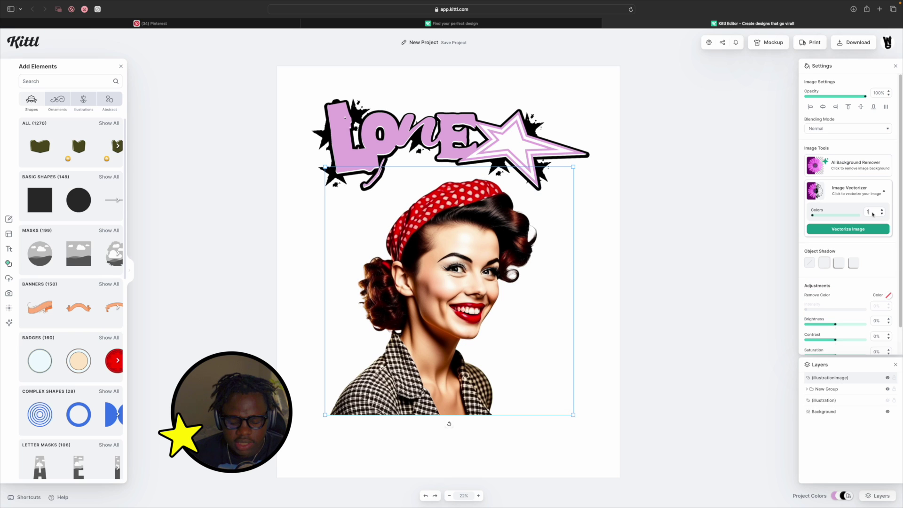
left_click(864, 229)
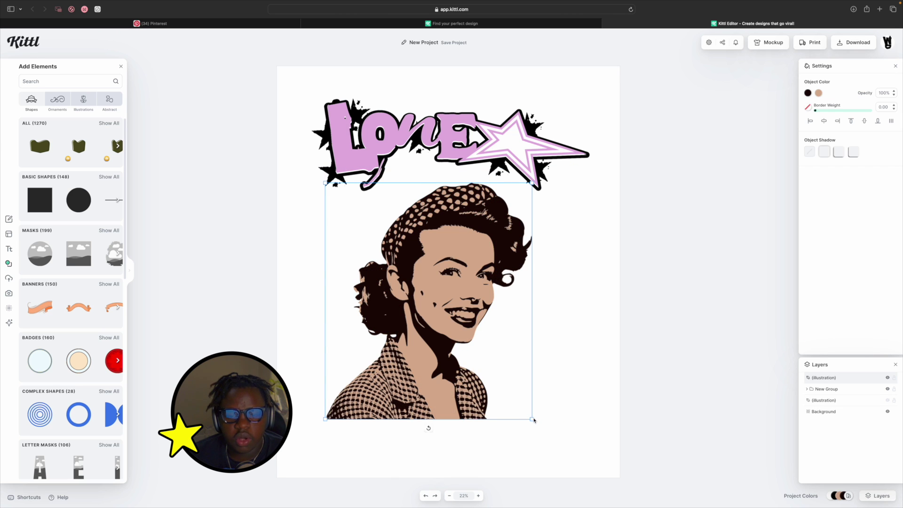
Enlarge the vectorized girl, move her up to overlap the lettering, and recolor her tan areas white
left_click_drag(533, 420, 548, 437)
left_click_drag(440, 339, 434, 308)
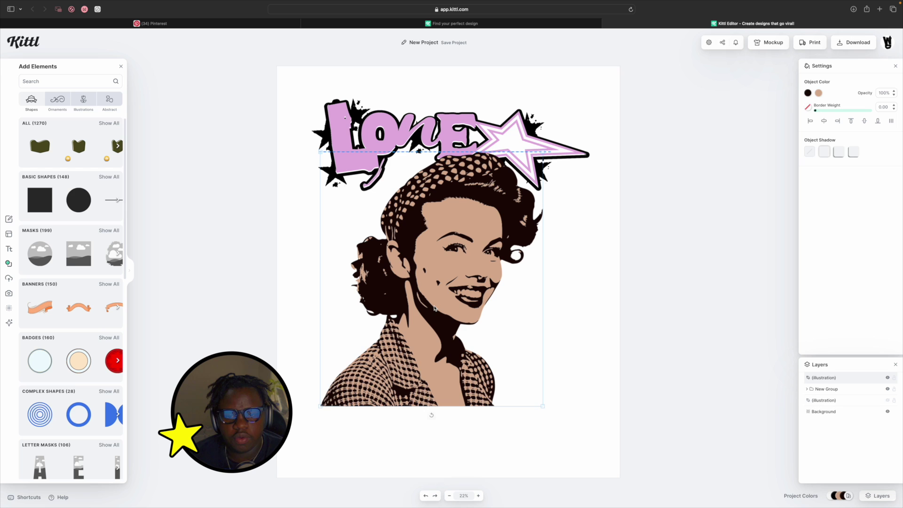
left_click(818, 93)
left_click_drag(776, 143, 649, 109)
left_click_drag(441, 282, 441, 280)
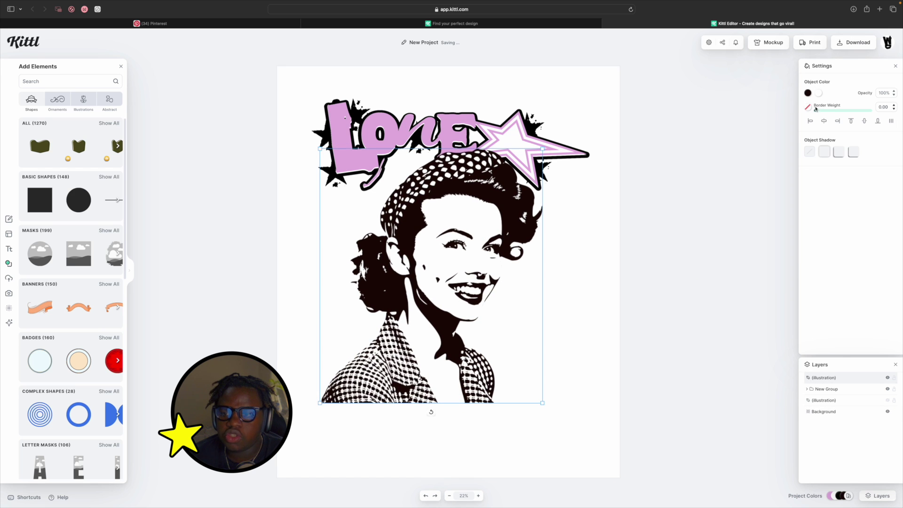
Give the girl illustration a border in the lettering's lilac with a weight of 49.70
left_click_drag(816, 109, 823, 109)
left_click(808, 107)
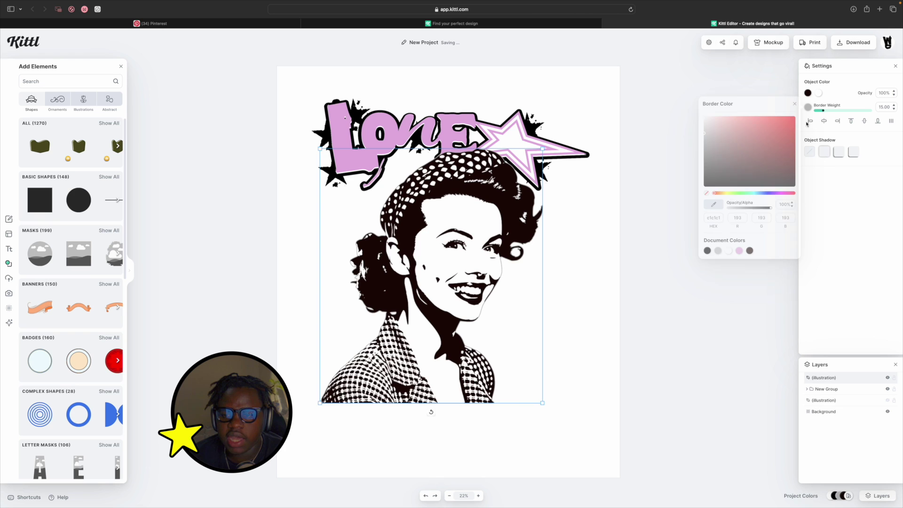
left_click(739, 251)
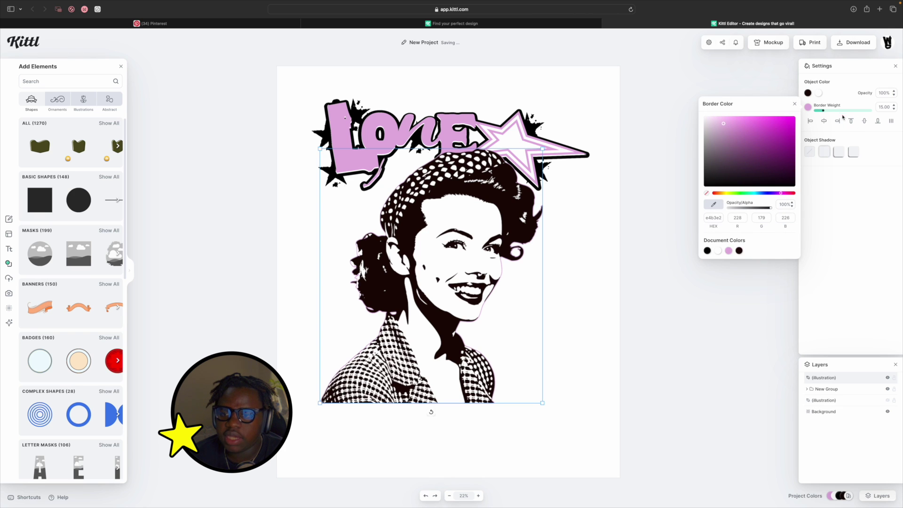
left_click_drag(823, 112, 844, 111)
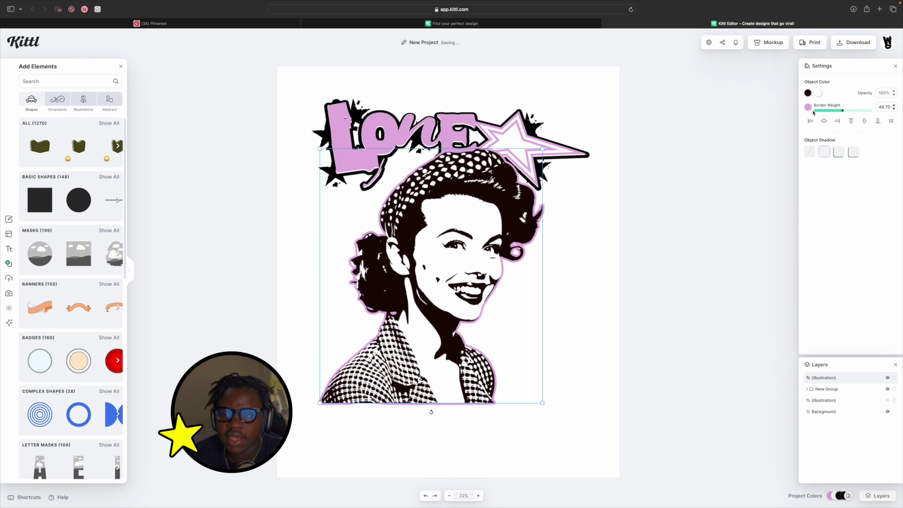
Change the girl illustration's border to black and set its weight to 37.70
left_click(808, 108)
left_click(704, 193)
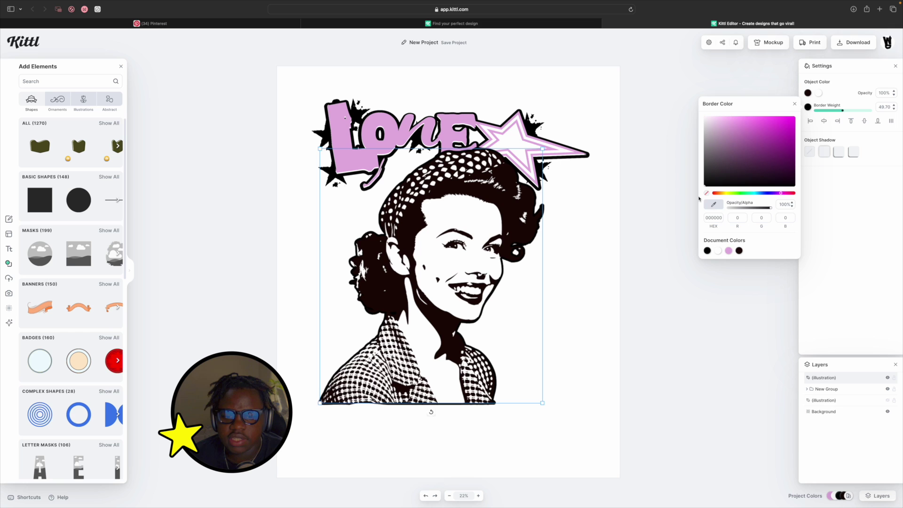
left_click(538, 269)
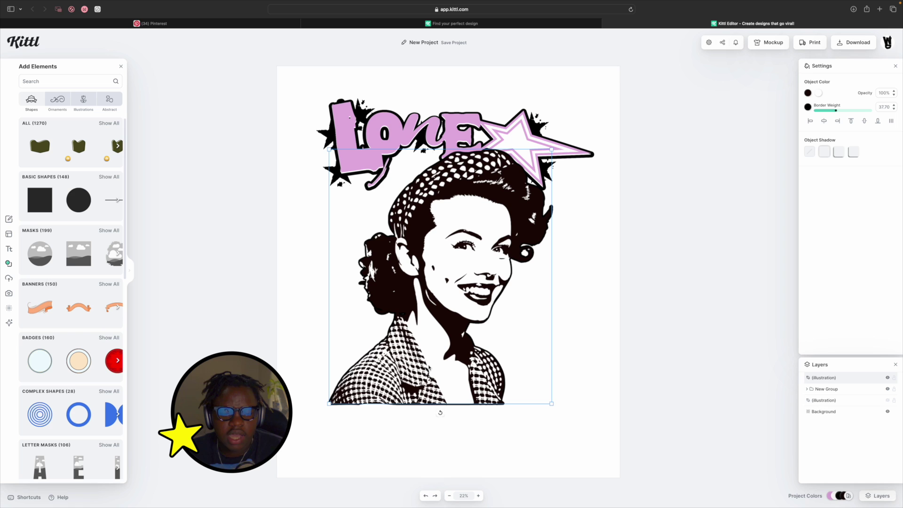
Add a headline text over the pin-up girl that reads "smile your"
left_click(558, 414)
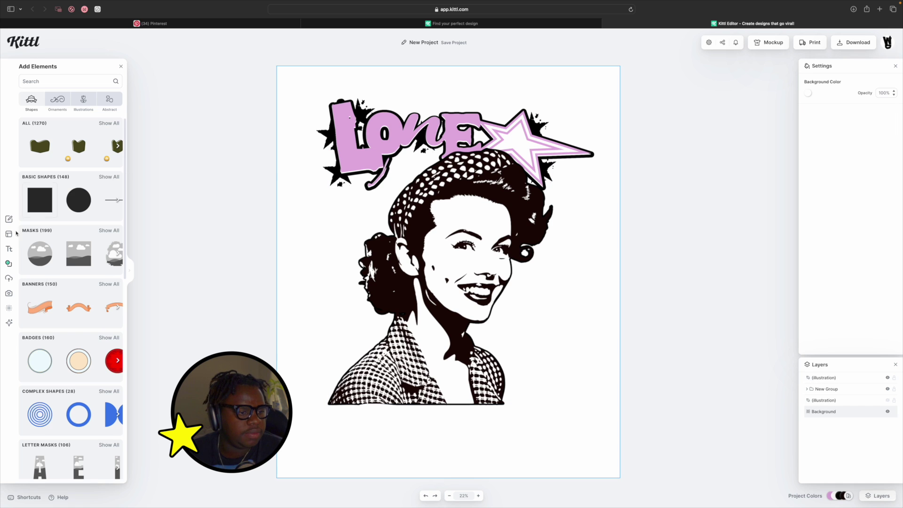
key("t")
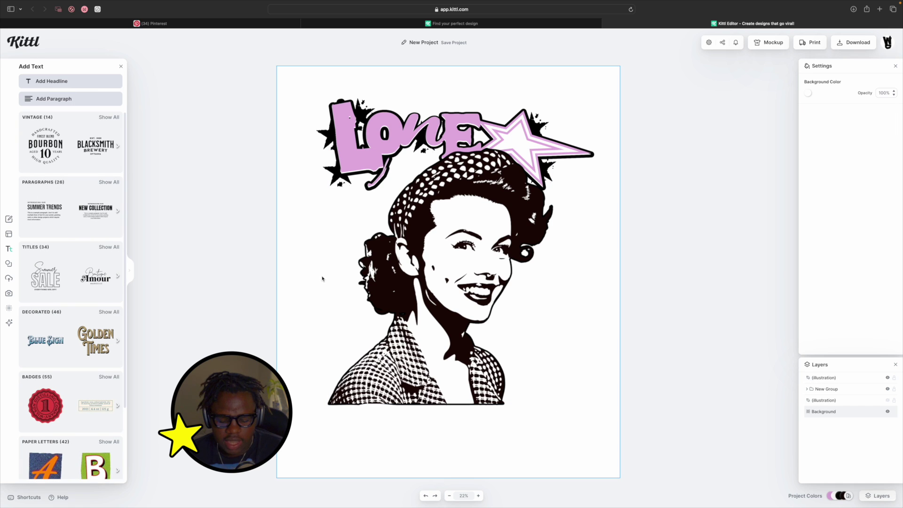
key("t")
double_click(450, 268)
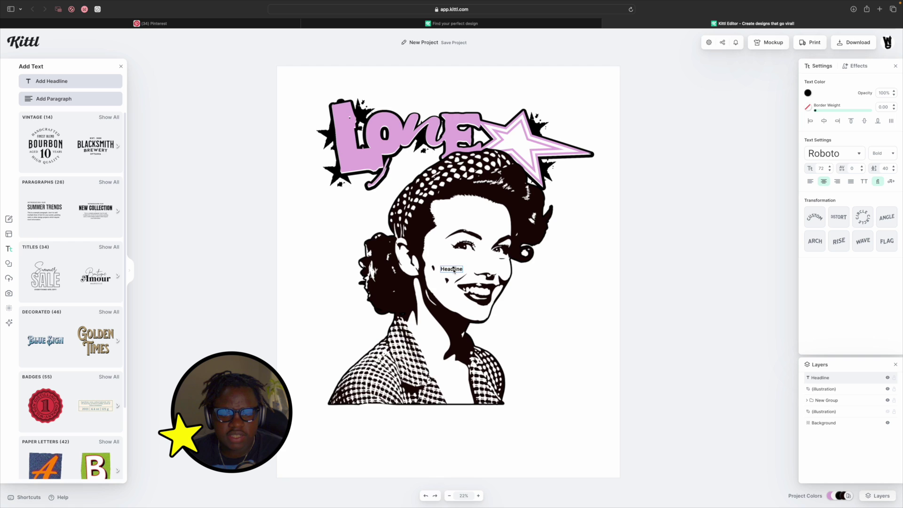
scroll(451, 269, "up", 5)
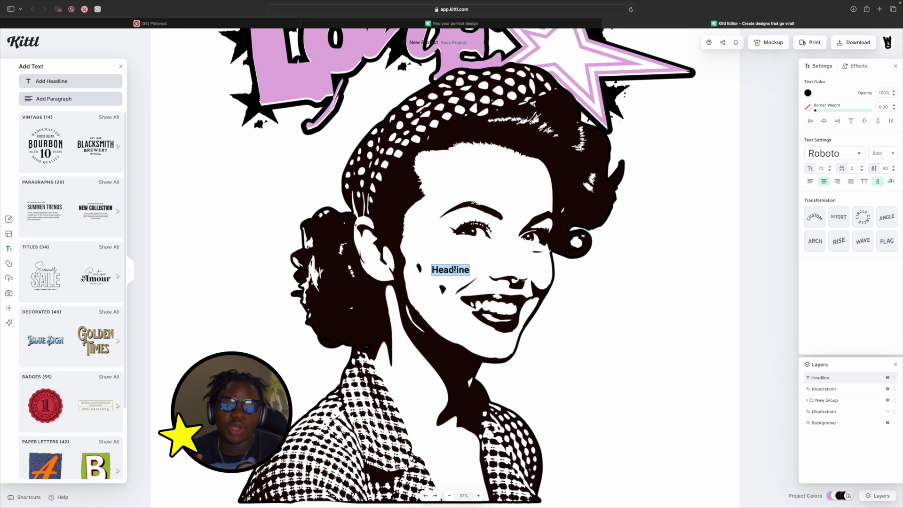
type("smile your")
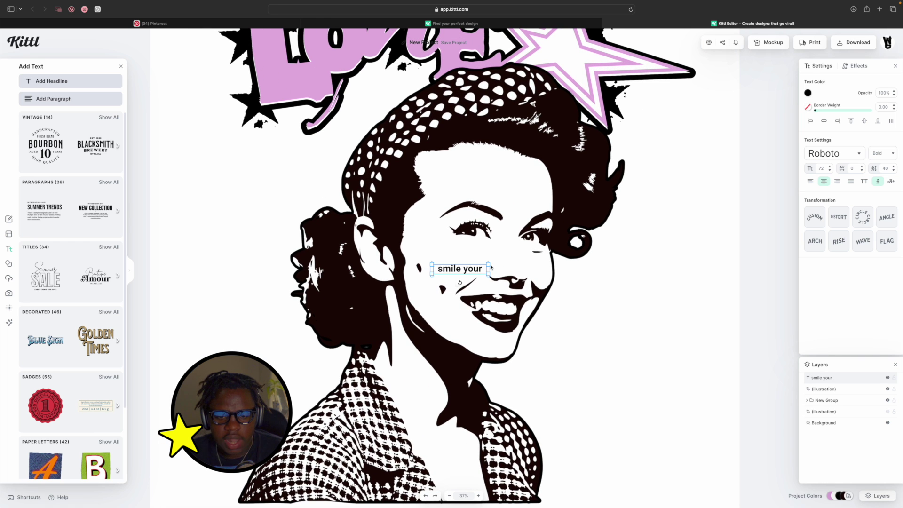
Enlarge the "smile your" text to a font size of about 544 and place it across the girl's shirt
left_click_drag(492, 262, 744, 221)
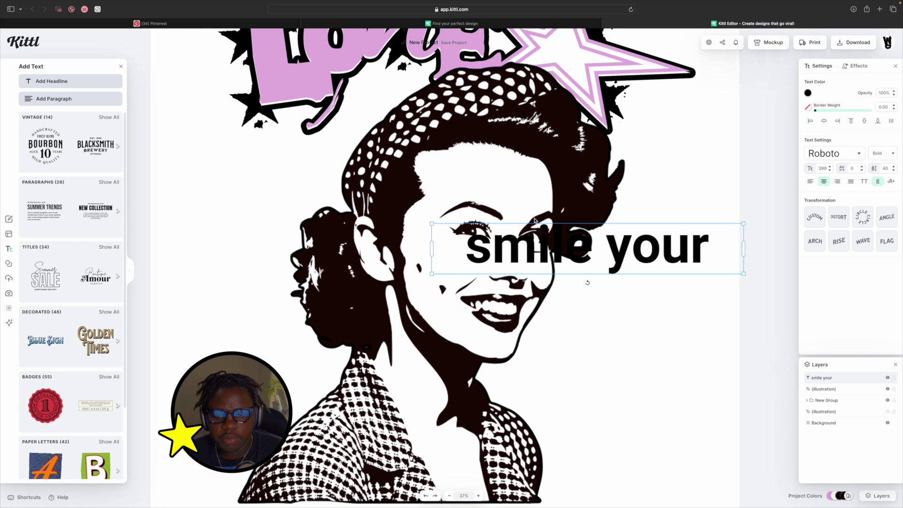
scroll(471, 255, "down", 3)
left_click_drag(471, 255, 332, 369)
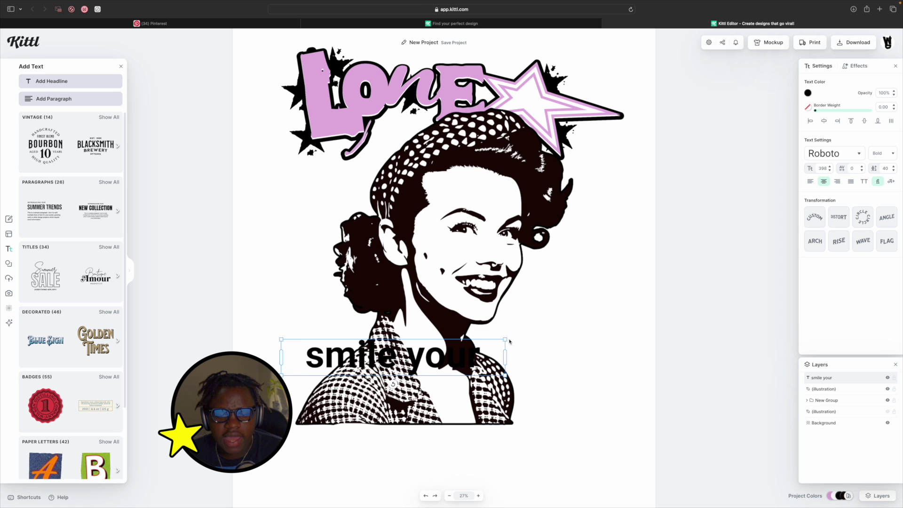
left_click_drag(533, 334, 586, 325)
left_click_drag(511, 344, 505, 393)
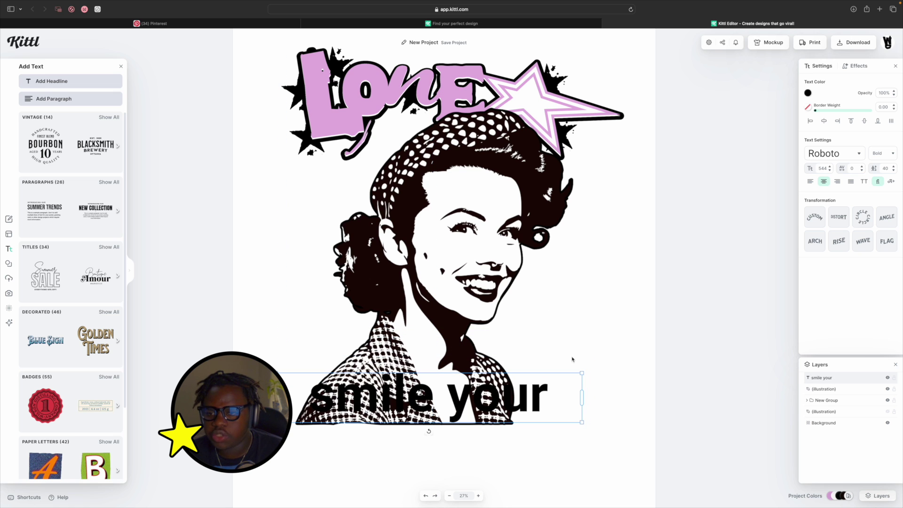
Change the "smile your" text to the Mr Dafoe script typeface and nudge it slightly lower
left_click(854, 155)
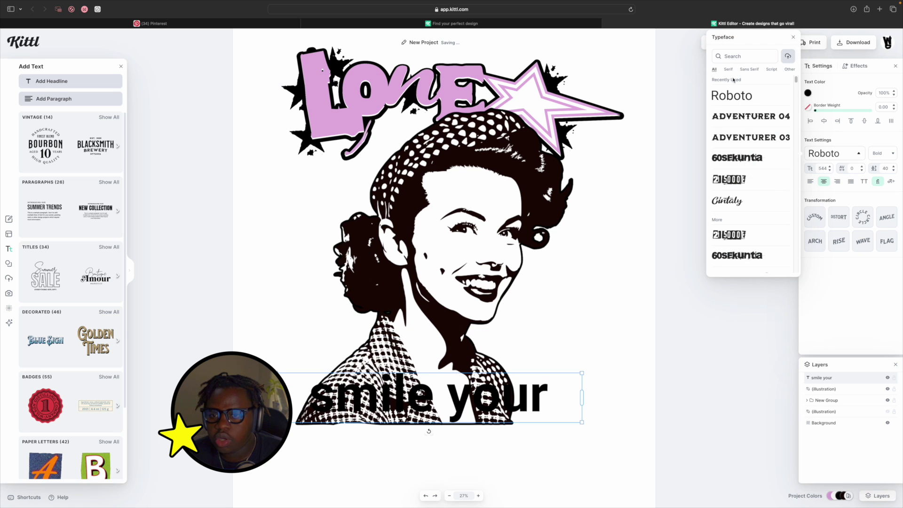
left_click(771, 71)
scroll(742, 128, "down", 10)
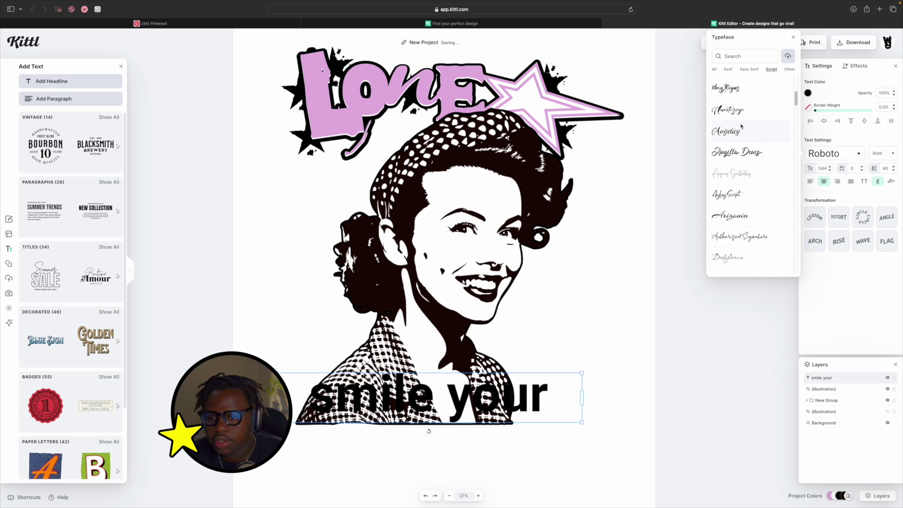
left_click(740, 126)
mouse_move(478, 397)
left_mouse_down()
mouse_move(473, 384)
mouse_move(474, 408)
left_mouse_up()
Capitalize both words of the script text so it reads "Smile Your", and enlarge it across the girl's shoulders
double_click(344, 420)
left_click_drag(344, 421, 333, 421)
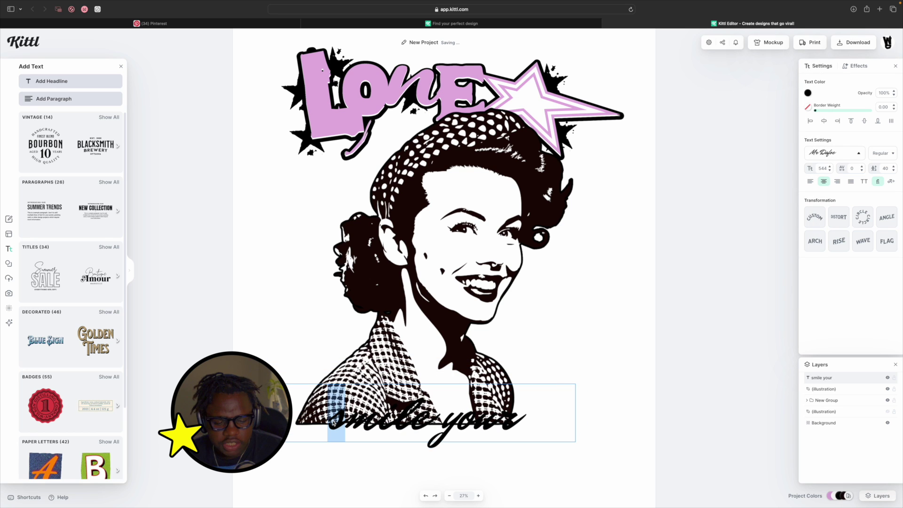
type("S")
left_click(562, 423)
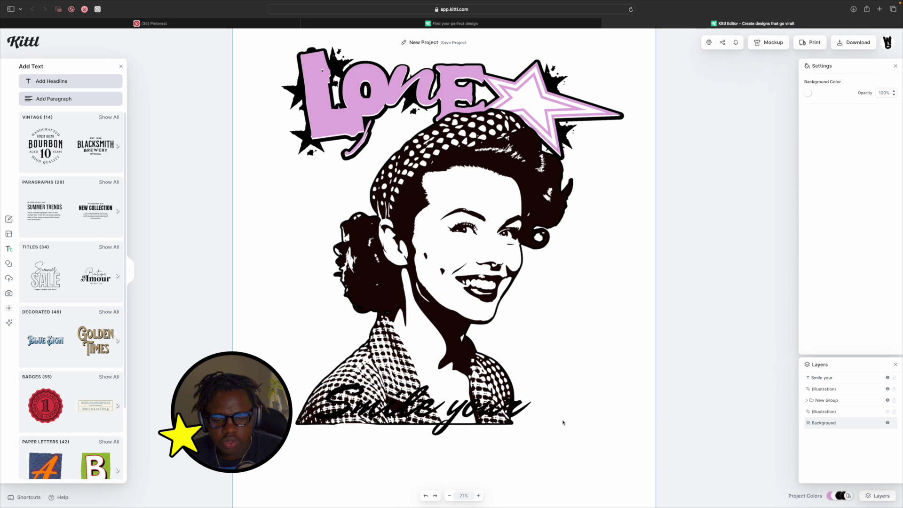
double_click(470, 414)
left_click(462, 417)
key("BackSpace")
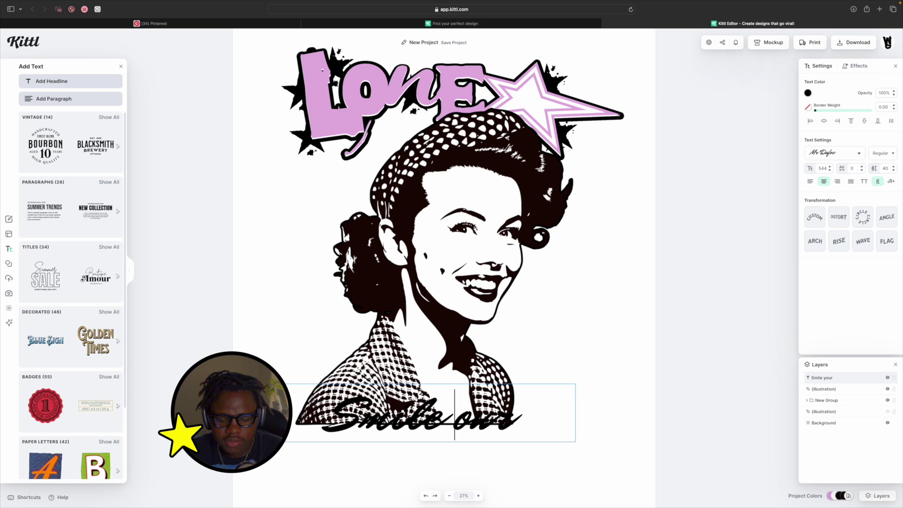
type("Y")
key("Escape")
Give "Smile Your" a black block shadow with offset 3, angle -135° and outline width 27
left_click(854, 66)
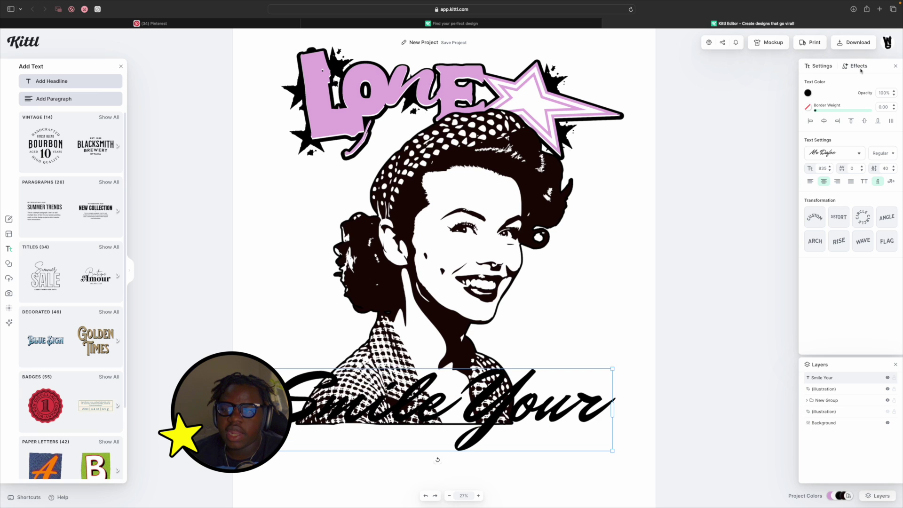
left_click(862, 98)
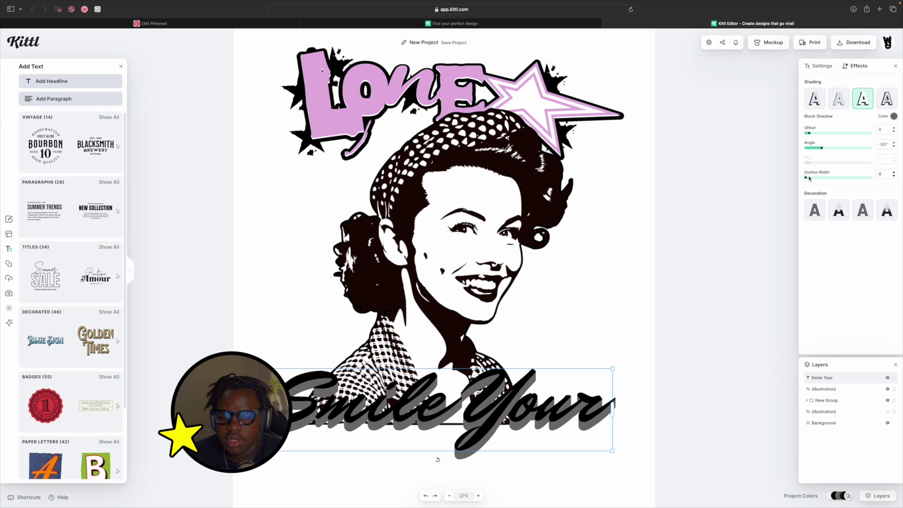
left_click_drag(809, 178, 814, 151)
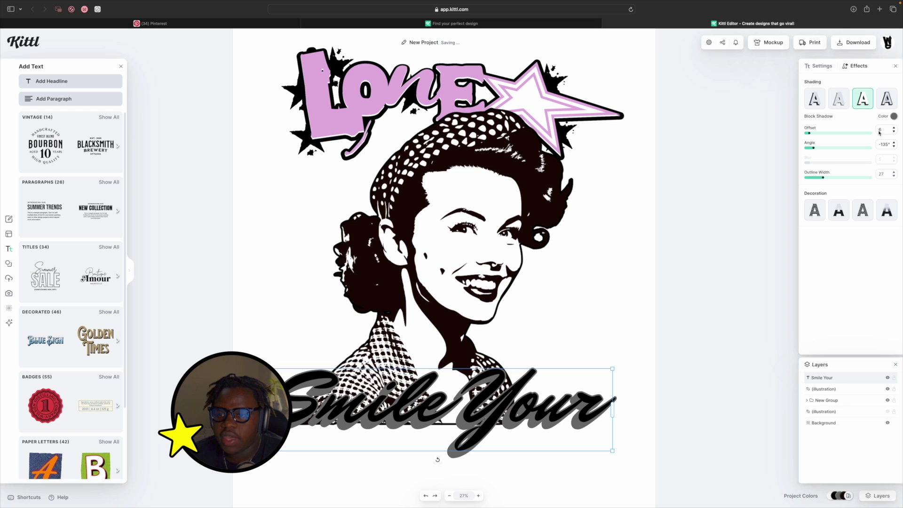
left_click_drag(810, 133, 808, 135)
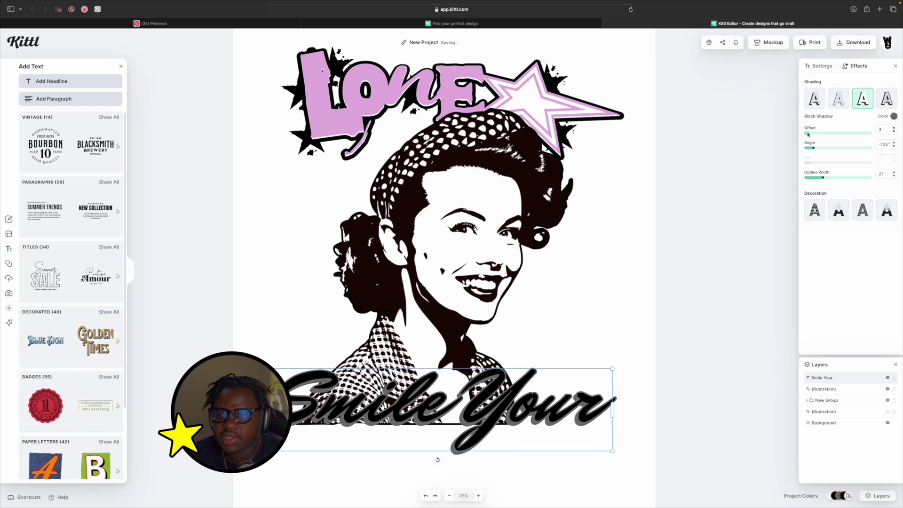
left_click(893, 117)
mouse_move(833, 159)
left_mouse_down()
mouse_move(816, 171)
mouse_move(846, 262)
left_mouse_up()
left_click(855, 304)
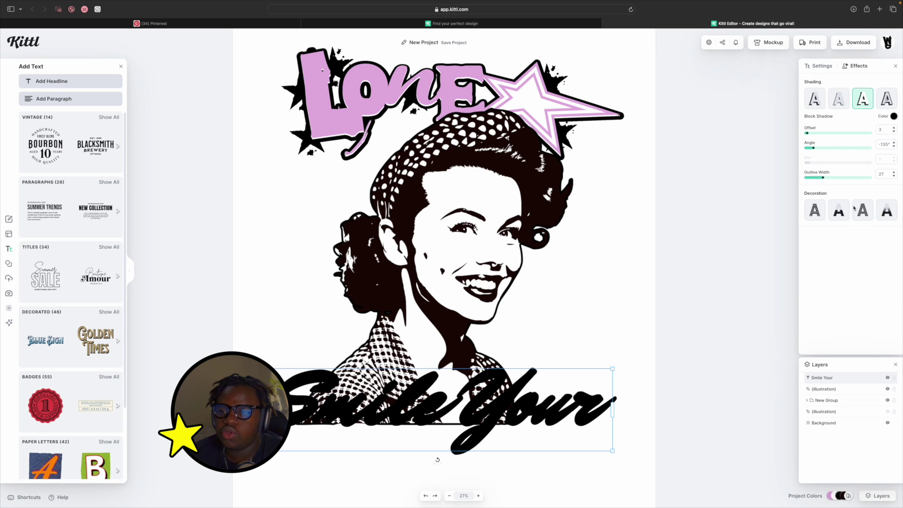
Fill the "Smile Your" text white and duplicate it as a second line reading "On Camera"
left_click(821, 67)
left_click(807, 93)
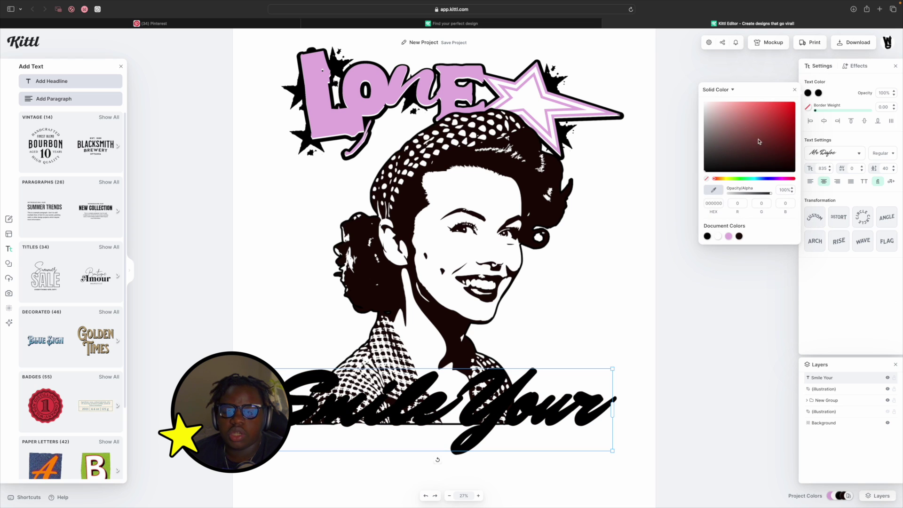
left_click_drag(761, 140, 678, 87)
left_click(620, 361)
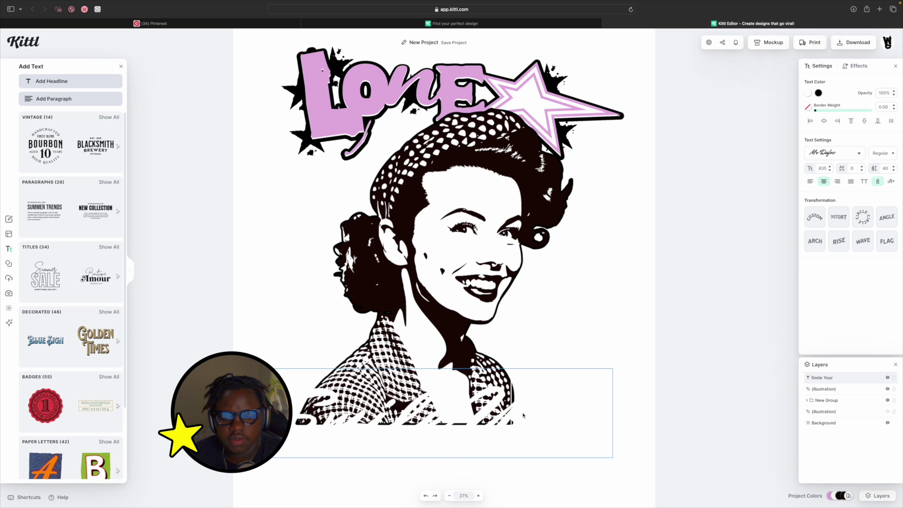
left_click_drag(514, 415, 506, 308, "alt")
Insert the wide diagonal brush stroke from the abstract Stains and Brushstrokes elements at the bottom of the girl
key("t")
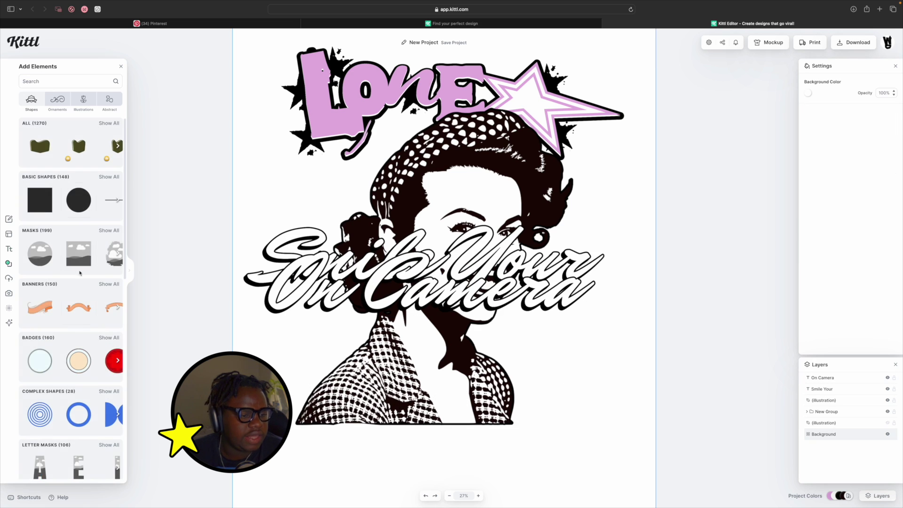
scroll(62, 321, "down", 5)
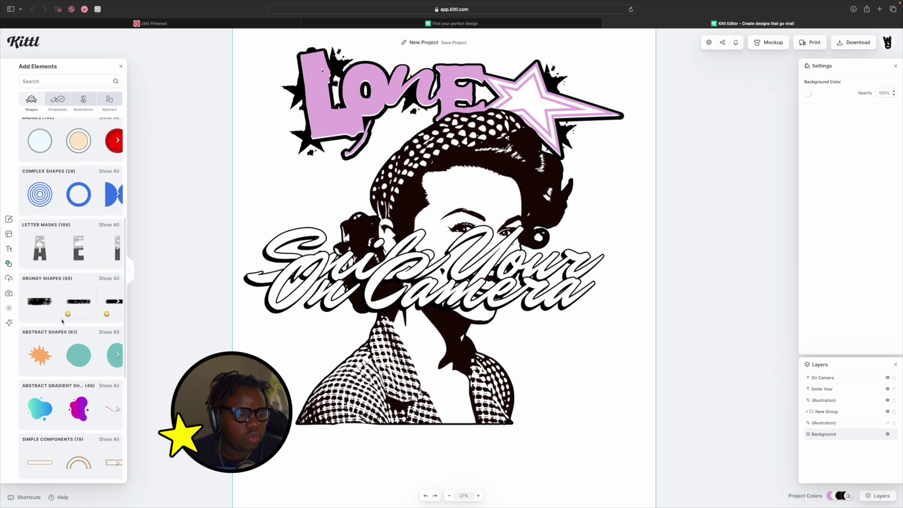
scroll(63, 321, "down", 5)
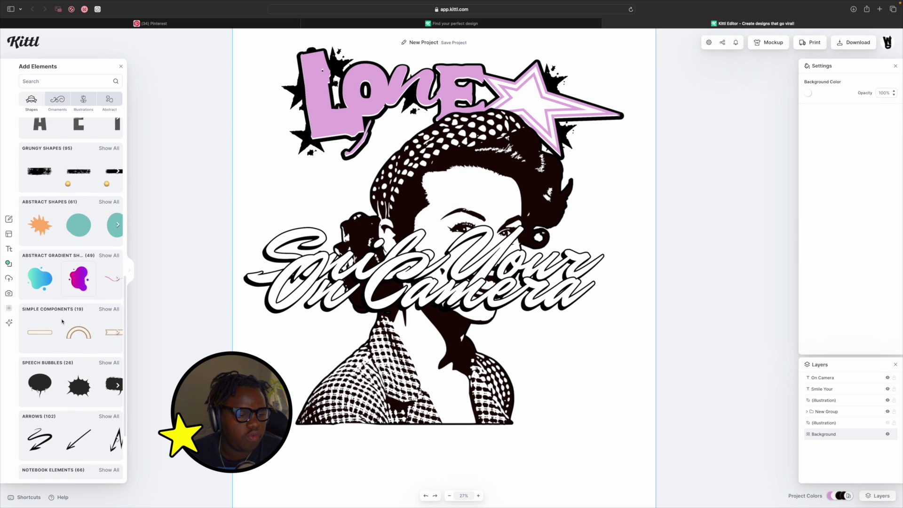
scroll(62, 321, "down", 10)
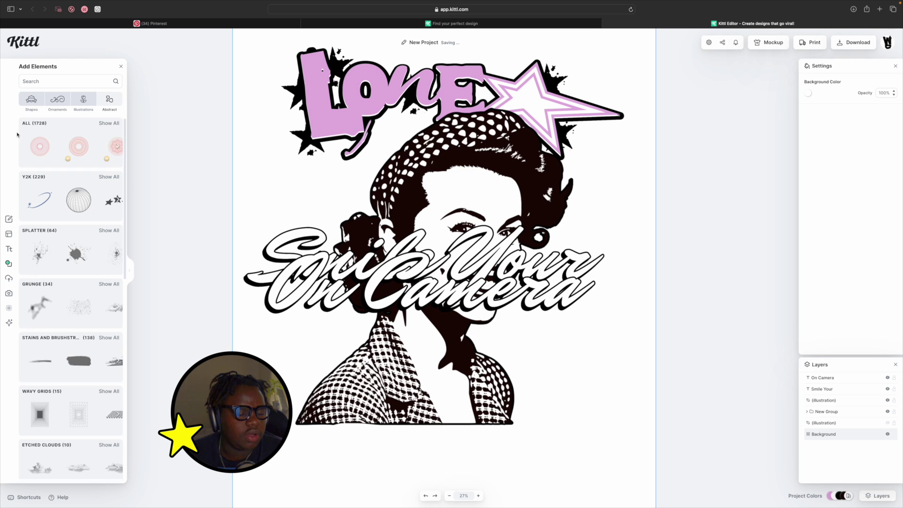
scroll(108, 248, "down", 1)
left_click(112, 314)
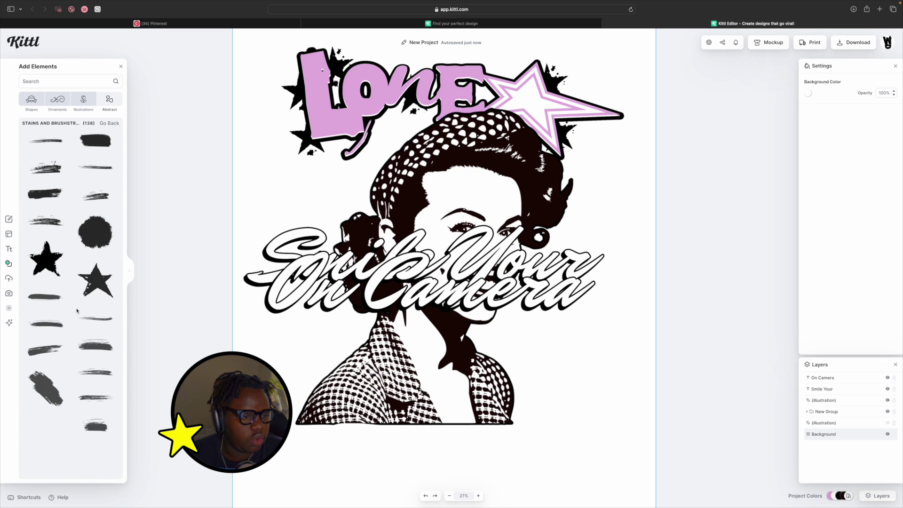
left_click_drag(44, 388, 365, 414)
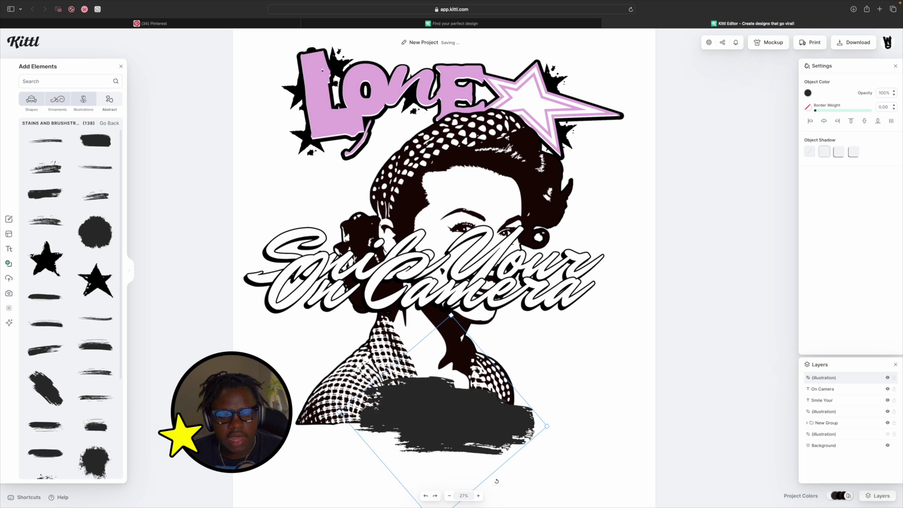
Lengthen the brush stroke, rotate it nearly horizontal across the girl's shirt, and add an overlapping duplicate slightly lower and to its right
mouse_move(347, 425)
left_mouse_down()
mouse_move(298, 435)
mouse_move(282, 345)
mouse_move(287, 278)
left_mouse_up()
left_click_drag(477, 415, 475, 431)
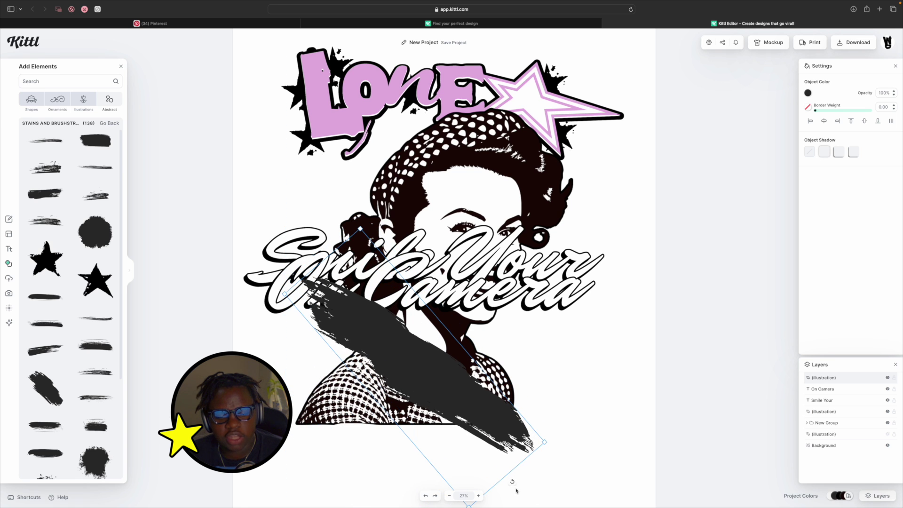
mouse_move(512, 482)
left_mouse_down()
mouse_move(530, 486)
mouse_move(583, 423)
mouse_move(564, 418)
mouse_move(567, 450)
left_mouse_up()
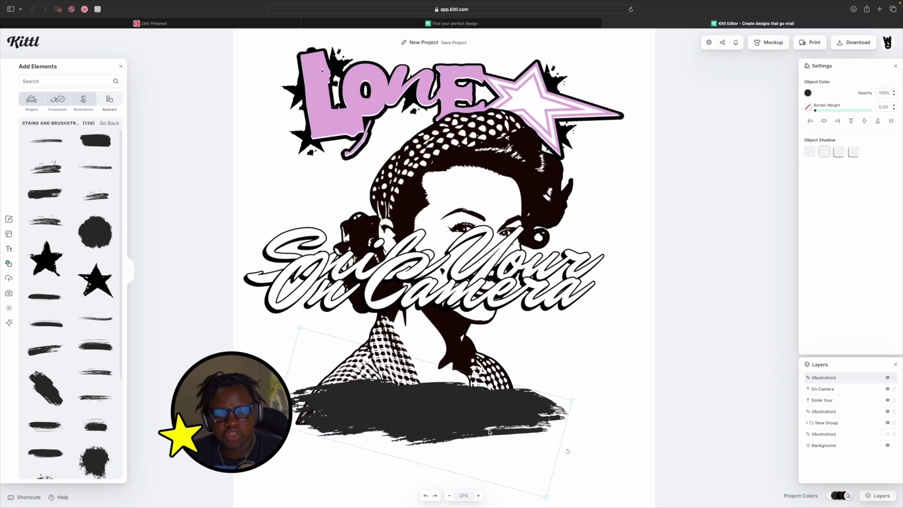
left_click_drag(489, 432, 484, 432)
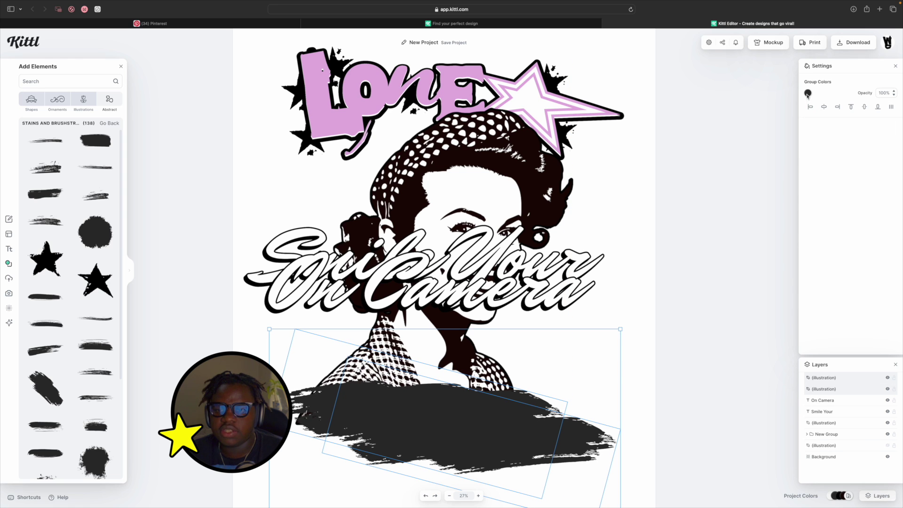
Color both brush strokes black and layer them behind the "Smile Your" and "On Camera" lettering at the girl's shirt
left_click(807, 93)
left_click(707, 235)
left_click(623, 334)
right_click(520, 390)
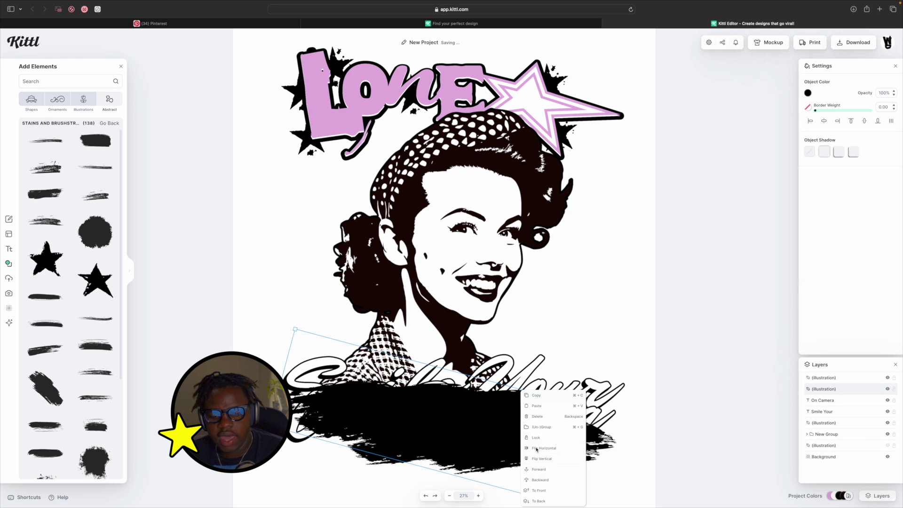
left_click(535, 480)
left_click(547, 248)
scroll(437, 331, "right", 2)
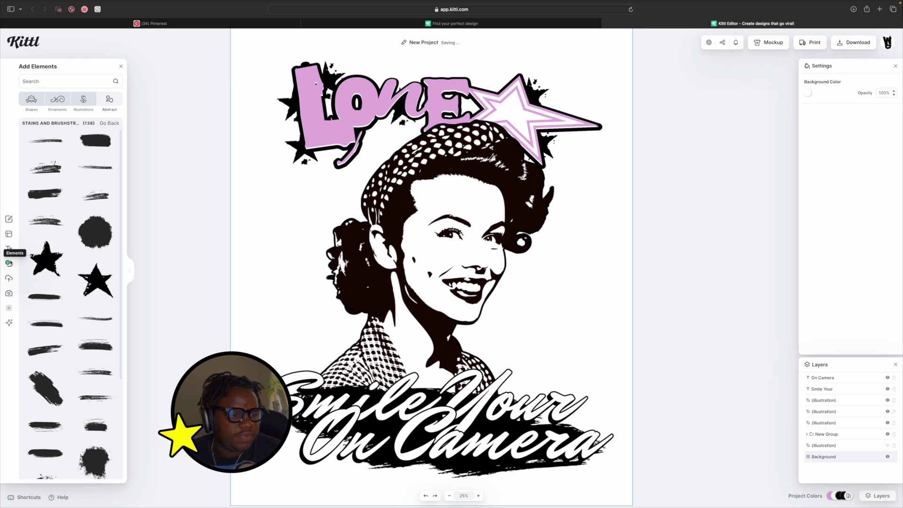
Insert the grunge smiley face from the Streetart Stencils illustrations onto the artboard
left_click(11, 265)
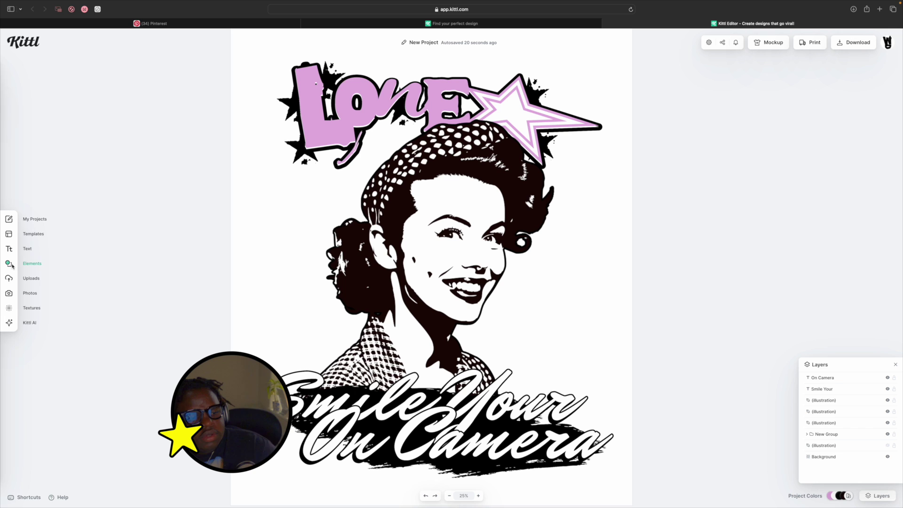
left_click(11, 265)
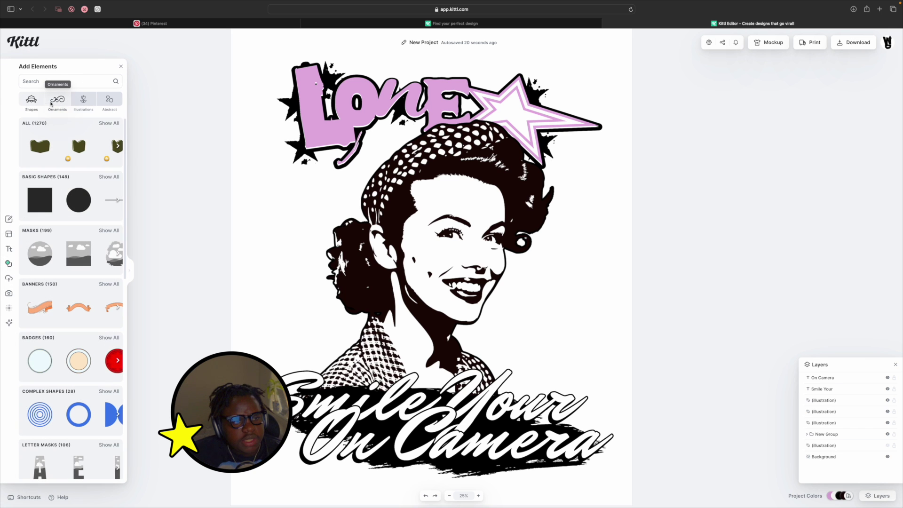
left_click(83, 99)
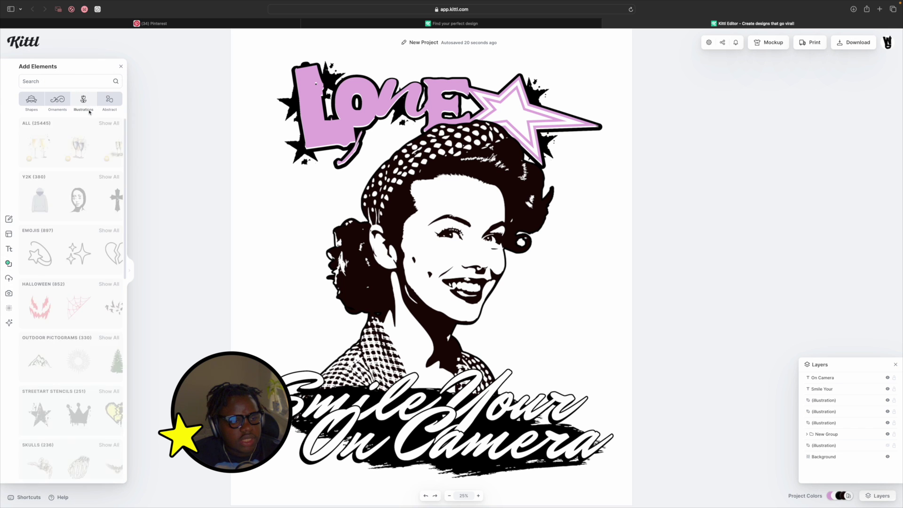
scroll(93, 290, "down", 2)
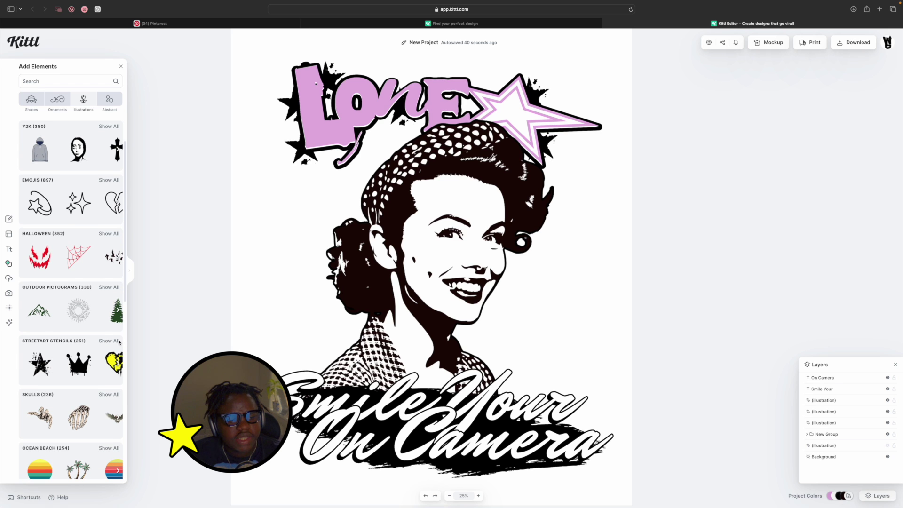
left_click(118, 343)
left_click(51, 377)
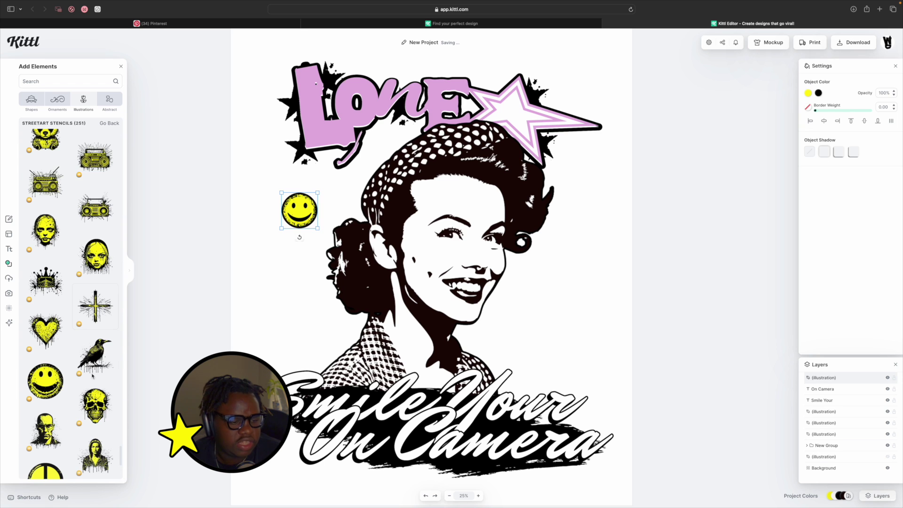
left_click_drag(50, 378, 399, 372)
Enlarge the smiley beside the girl's chin, layer it behind her and the lettering, and tilt it clockwise
left_click_drag(324, 330, 499, 362)
right_click(498, 362)
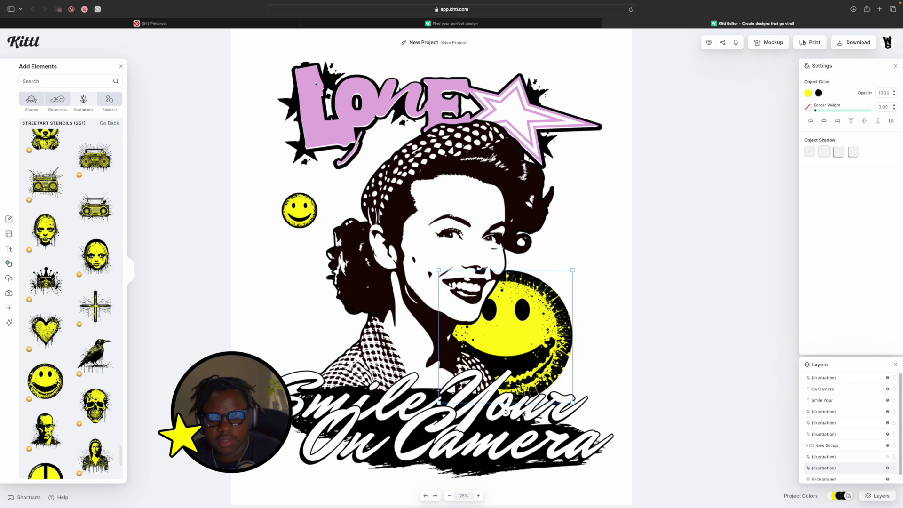
left_click(540, 454)
left_click_drag(536, 334, 549, 335)
left_click_drag(519, 414, 497, 410)
left_click_drag(528, 352, 499, 350)
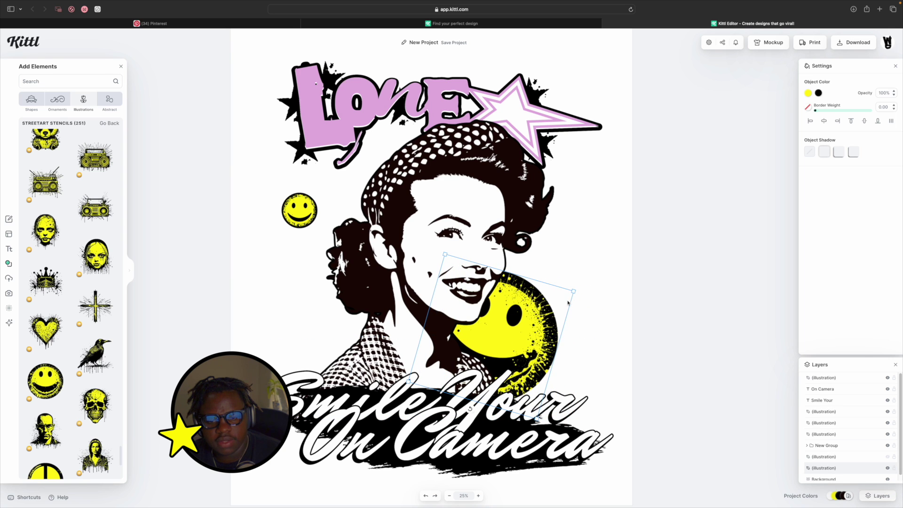
left_click_drag(573, 291, 589, 282)
left_click_drag(530, 313, 526, 314)
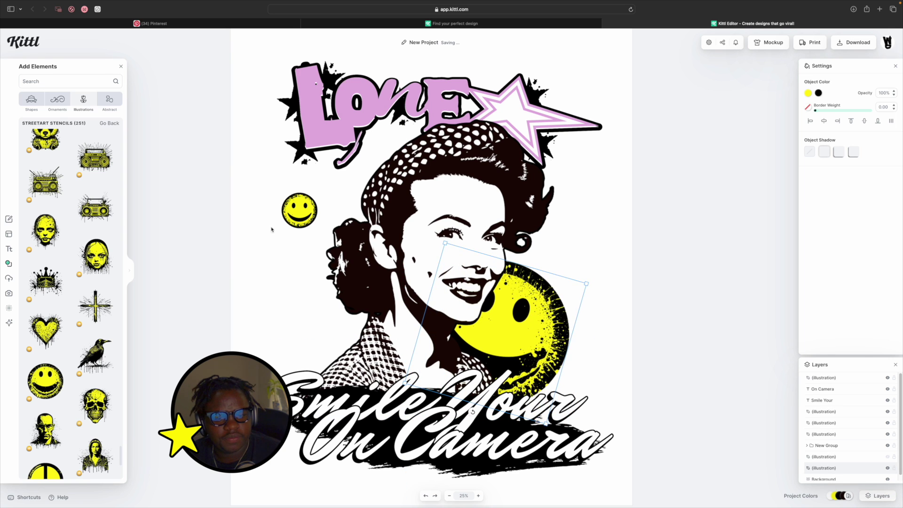
Delete the small spare smiley, recolor the large one's yellow to lilac, and shift it slightly outward from the girl's chin
left_click(302, 217)
key("Delete")
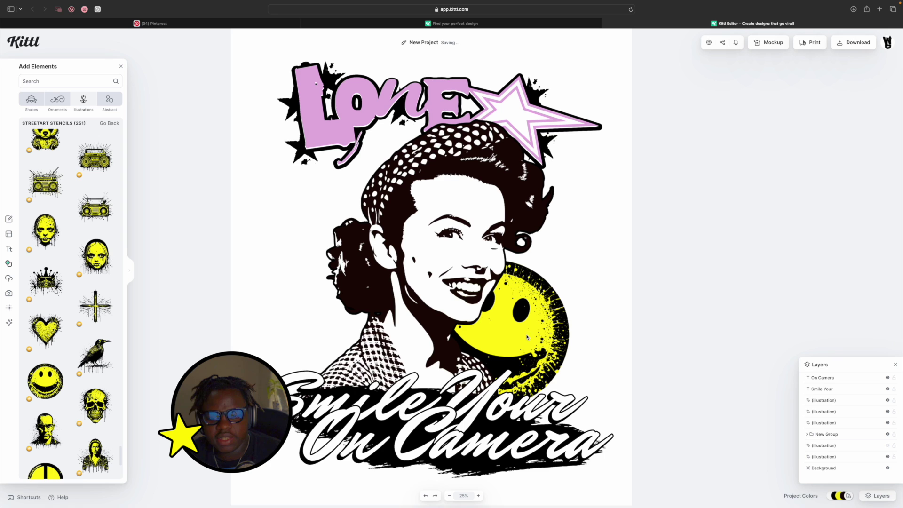
left_click(526, 301)
left_click(808, 93)
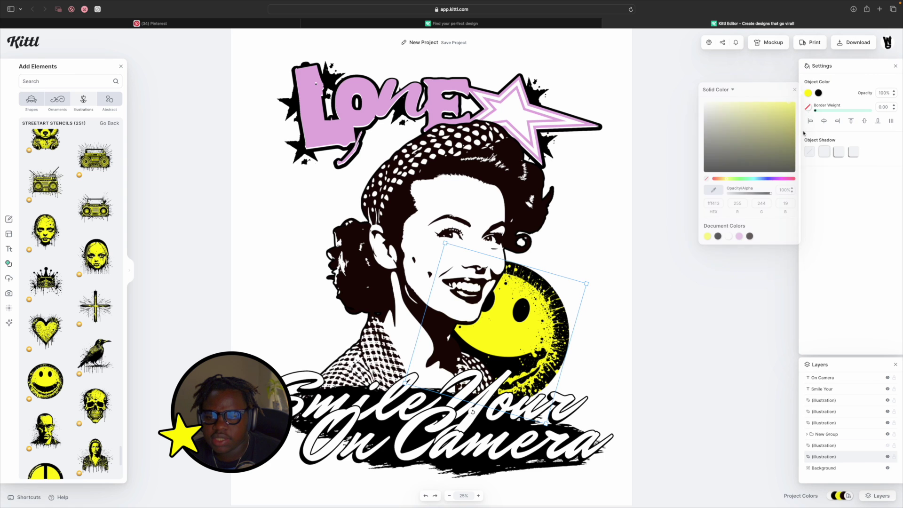
left_click(738, 236)
left_click_drag(535, 316, 547, 316)
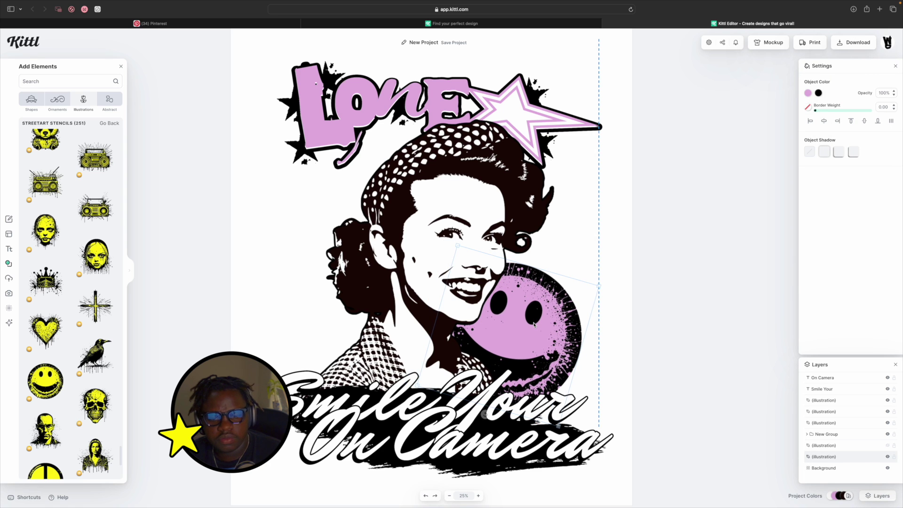
left_click(588, 250)
scroll(464, 201, "down", 2)
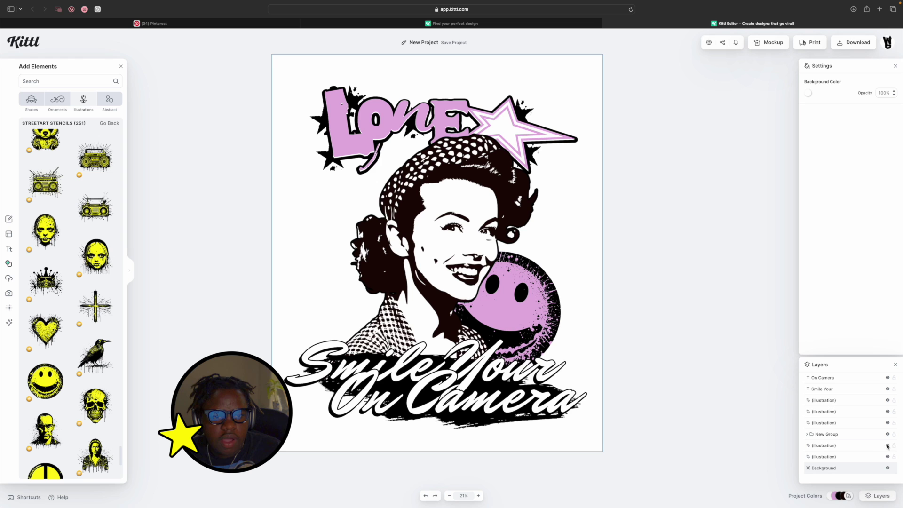
Remove the yellow stencil stars scattered around the lettering, the girl and the smiley
left_click(324, 108)
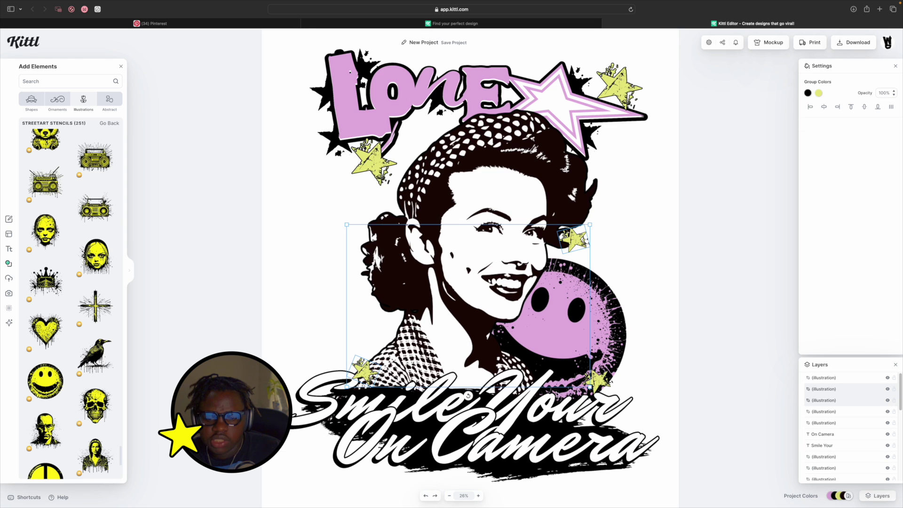
left_click(597, 380, "shift")
left_click(385, 150, "shift")
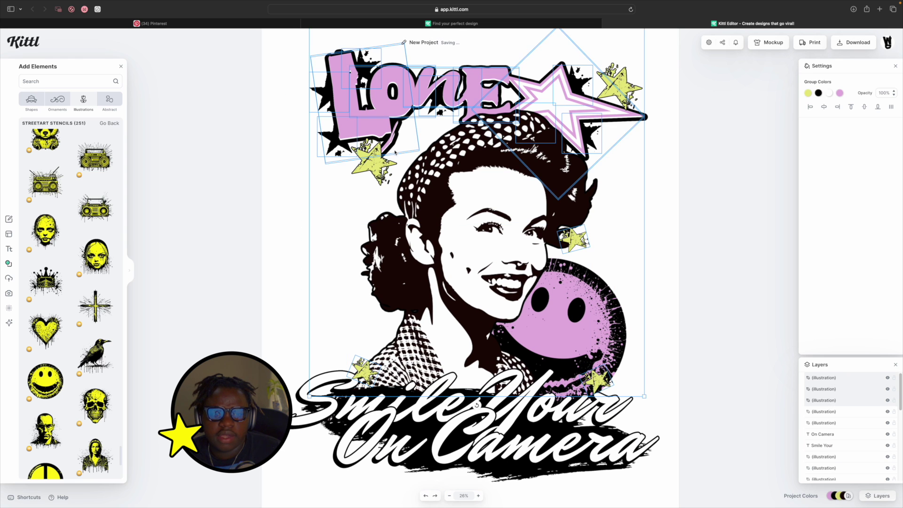
left_click(403, 174)
left_click(374, 162)
left_click(365, 372, "shift")
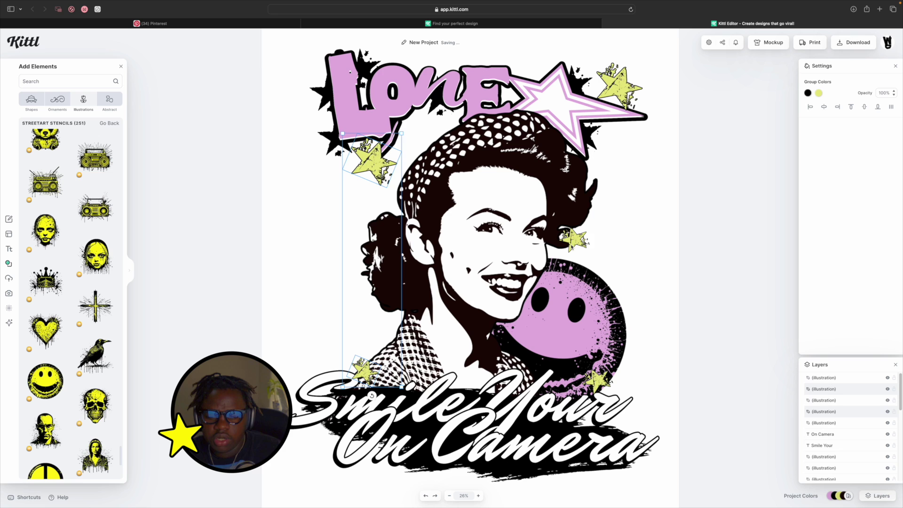
left_click(574, 239, "shift")
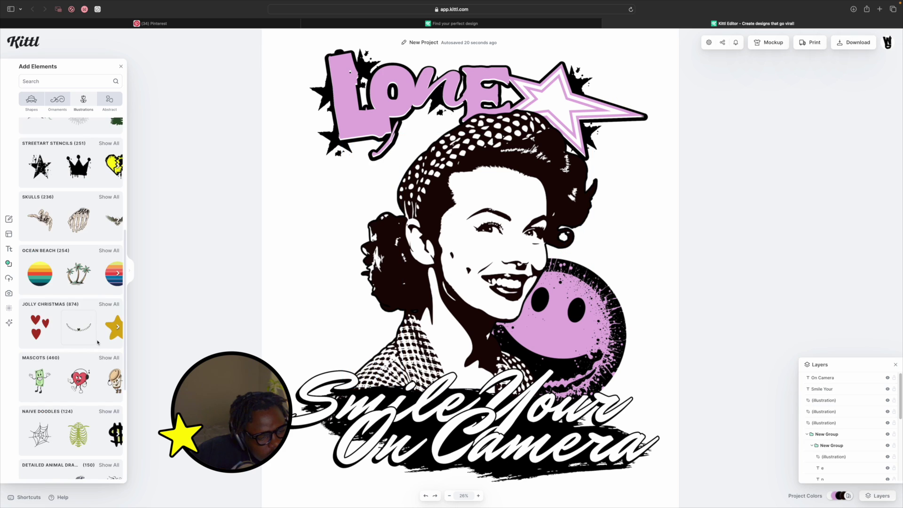
Insert the five-pointed star from the Naive Doodles illustrations and make it lilac with a black border
scroll(98, 342, "down", 2)
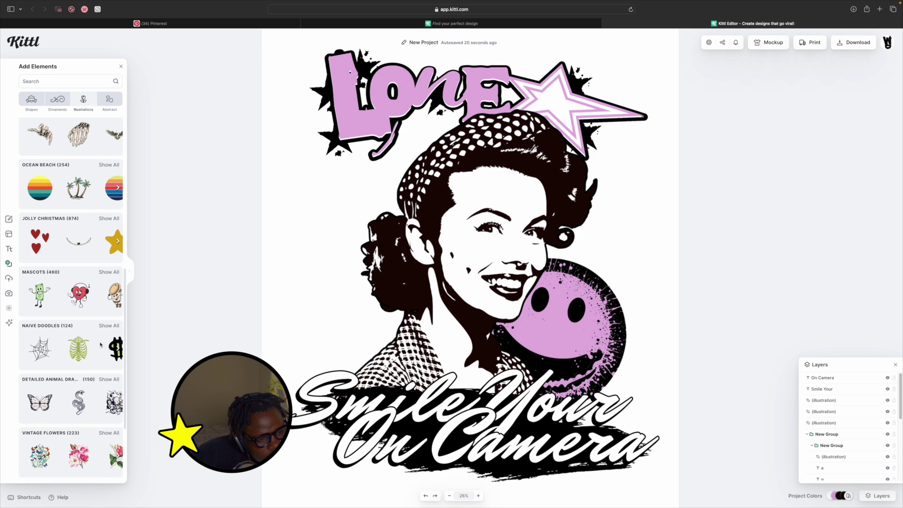
left_click(109, 325)
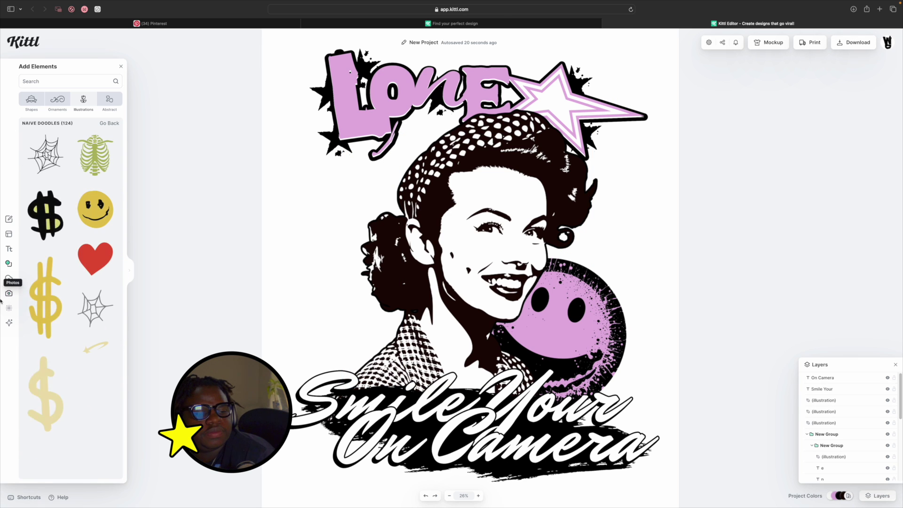
mouse_move(1, 279)
scroll(47, 253, "down", 10)
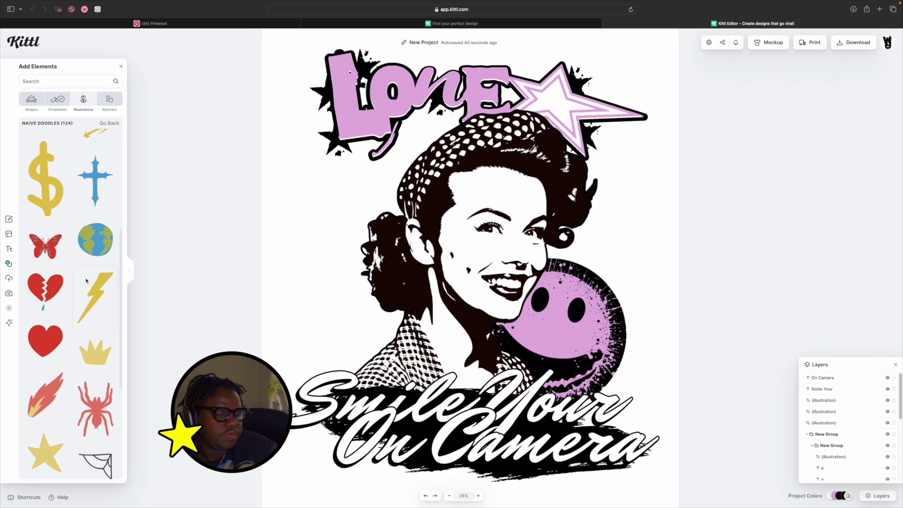
left_click_drag(46, 253, 329, 203)
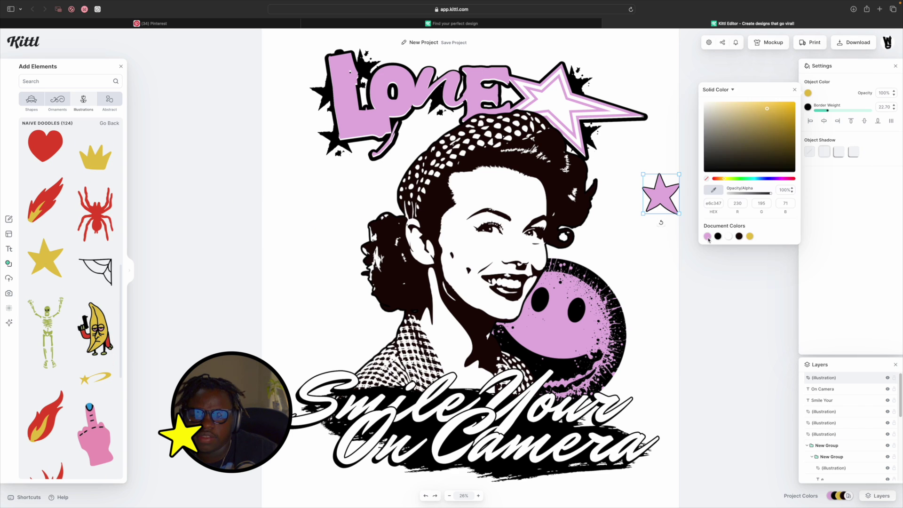
left_click(786, 204)
Scatter small rotated duplicates of the lilac star around the "Lone" lettering, the girl, the smiley and the script text
left_click_drag(658, 193, 591, 169)
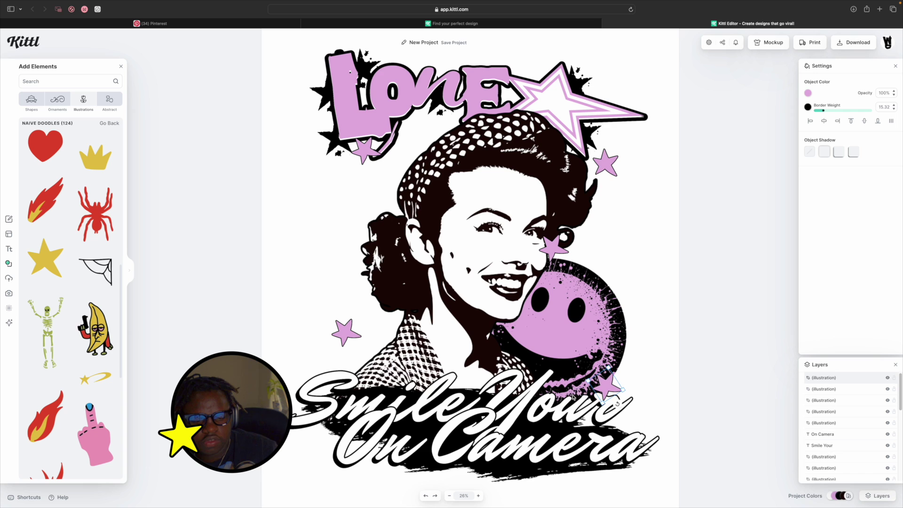
left_click_drag(381, 450, 327, 447)
left_click(350, 332)
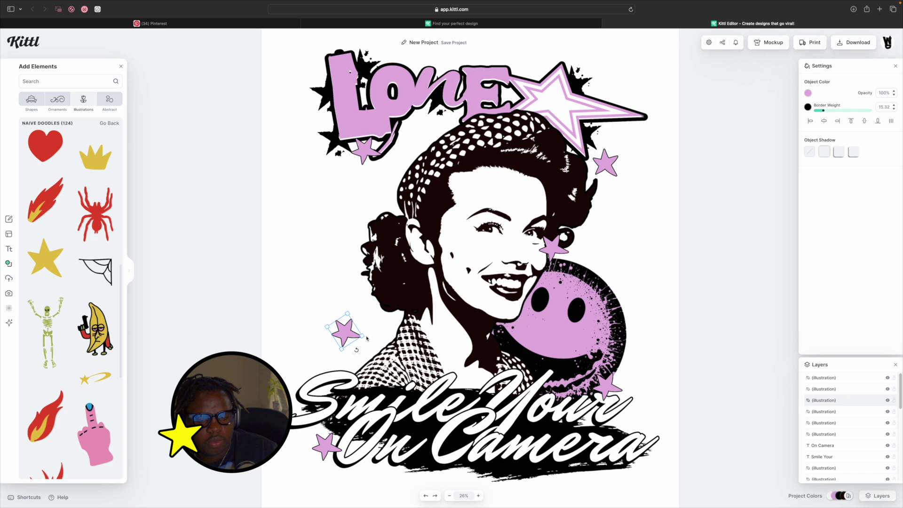
left_click(367, 338)
left_click(348, 331)
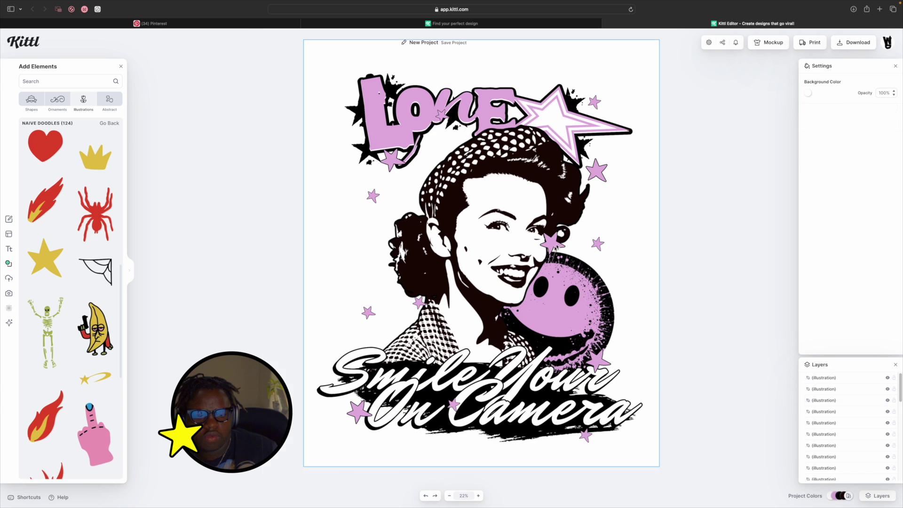
Select all the scattered lilac stars together and color them black
left_click(554, 245)
left_click(368, 313, "shift")
left_click(418, 303, "shift")
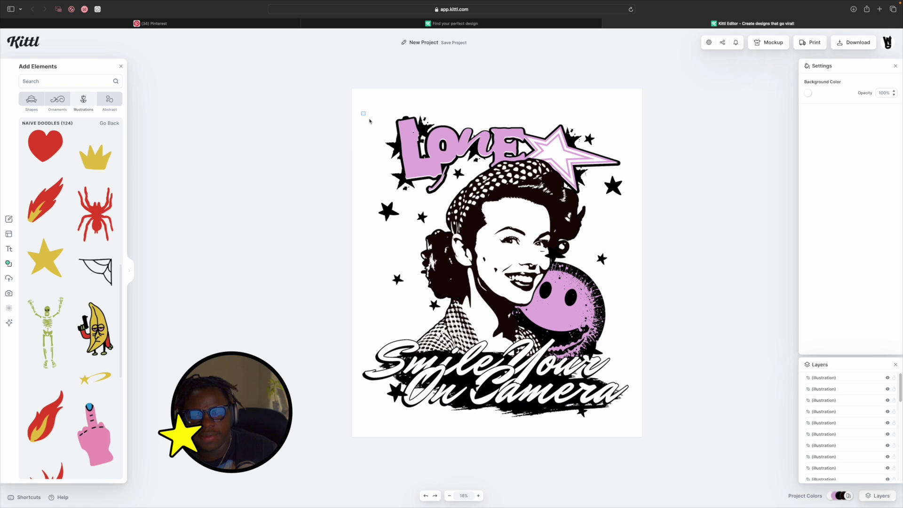
Try to combine all the artwork on the canvas into one group
left_click_drag(362, 113, 616, 411)
key("super+g")
scroll(380, 266, "up", 10)
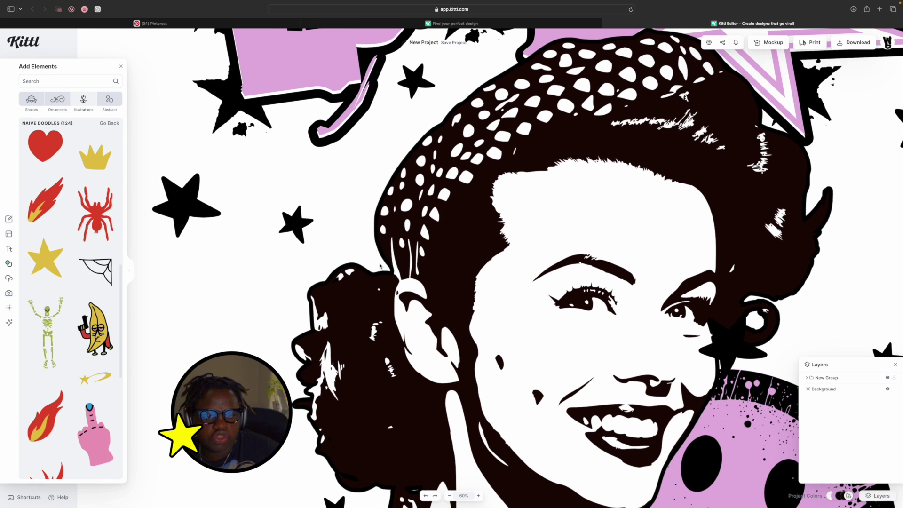
scroll(498, 71, "down", 8)
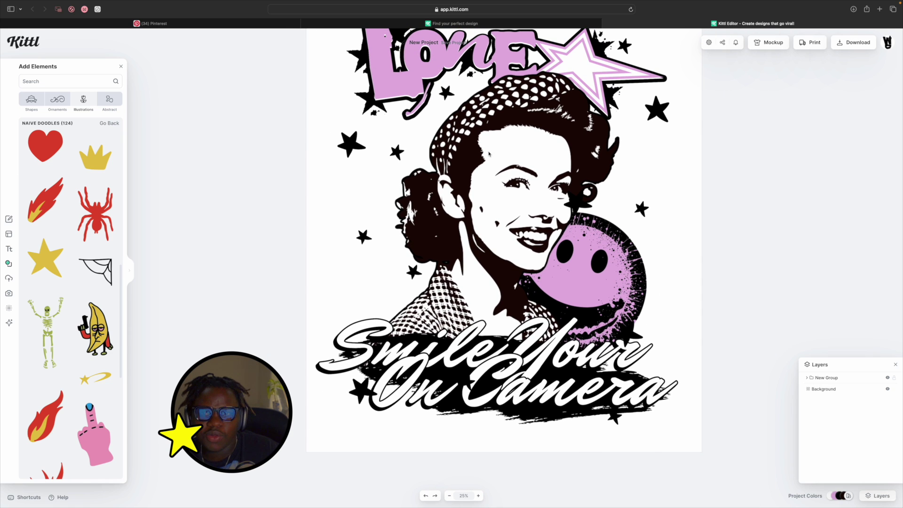
left_click(489, 154)
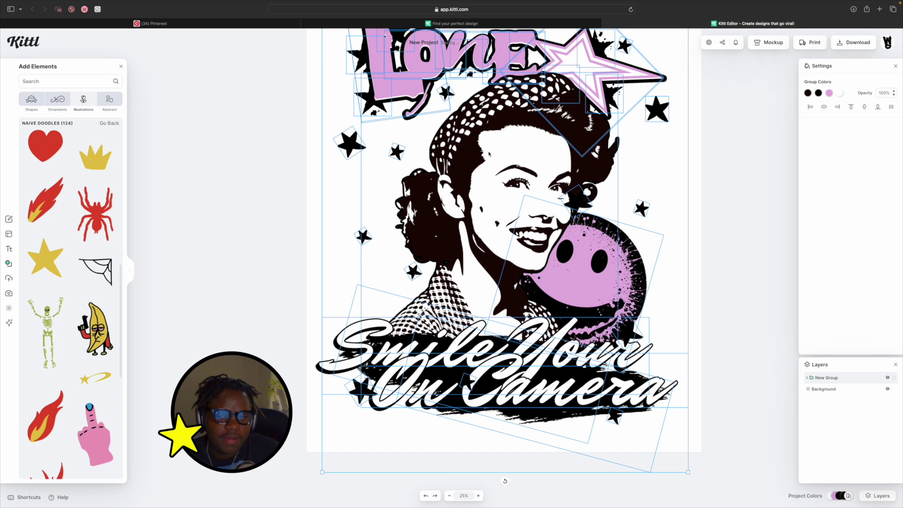
key("super+z")
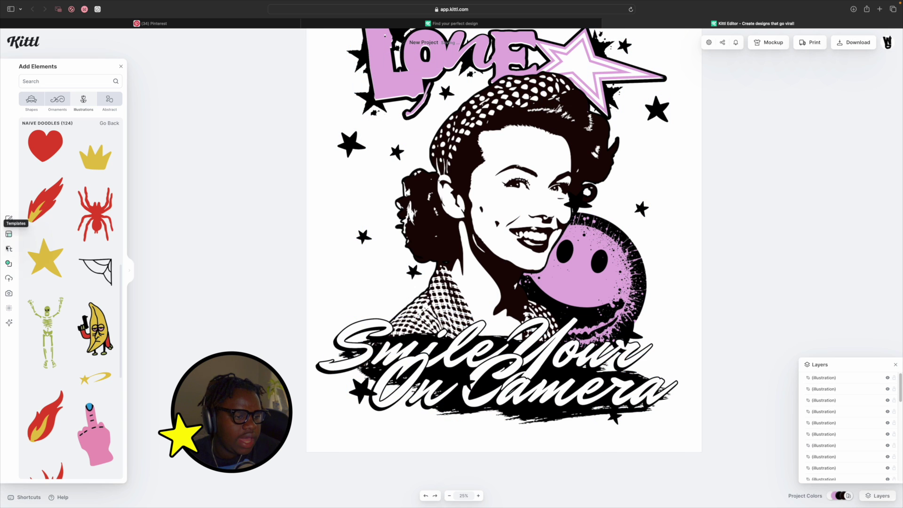
Insert a rough round ink splatter from the abstract Stains and Brushstrokes elements over the girl's hair and color it black
left_click(9, 263)
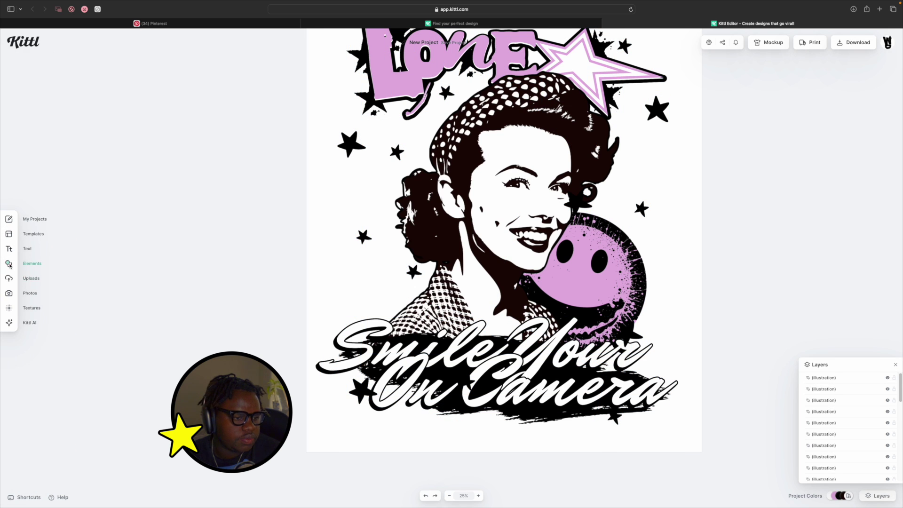
left_click(28, 263)
left_click(58, 103)
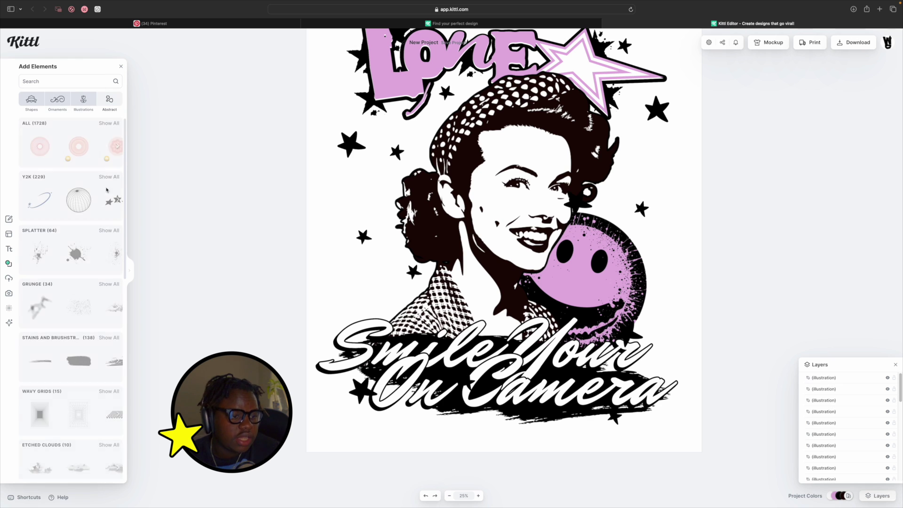
scroll(85, 338, "down", 1)
left_click(114, 325)
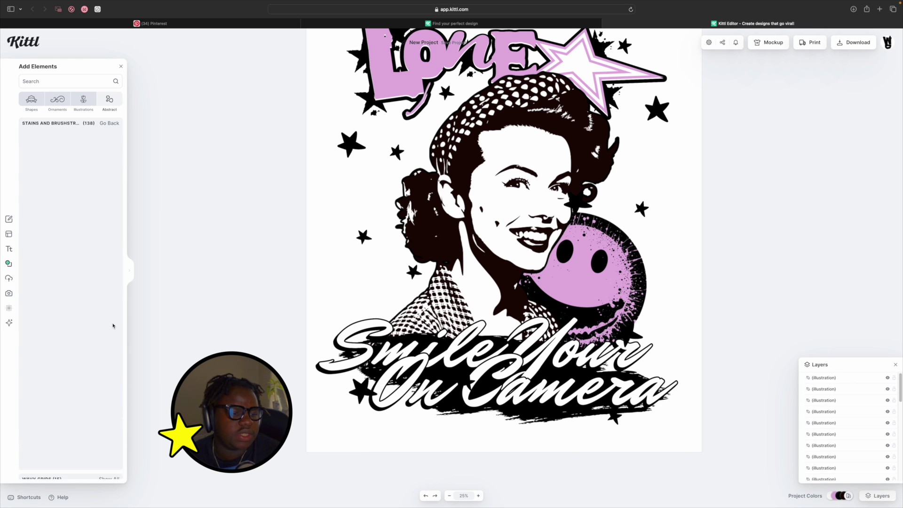
scroll(75, 179, "down", 3)
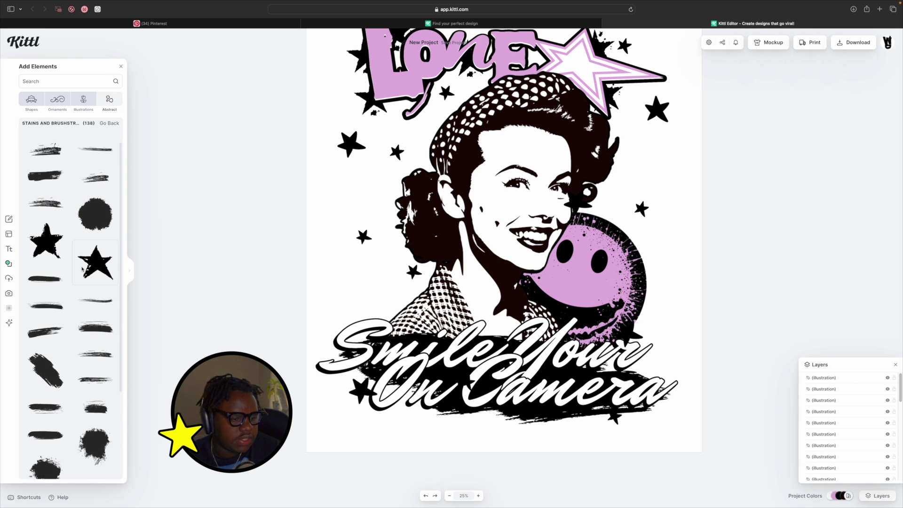
mouse_move(95, 399)
left_mouse_down()
mouse_move(344, 231)
mouse_move(420, 144)
mouse_move(453, 155)
left_mouse_up()
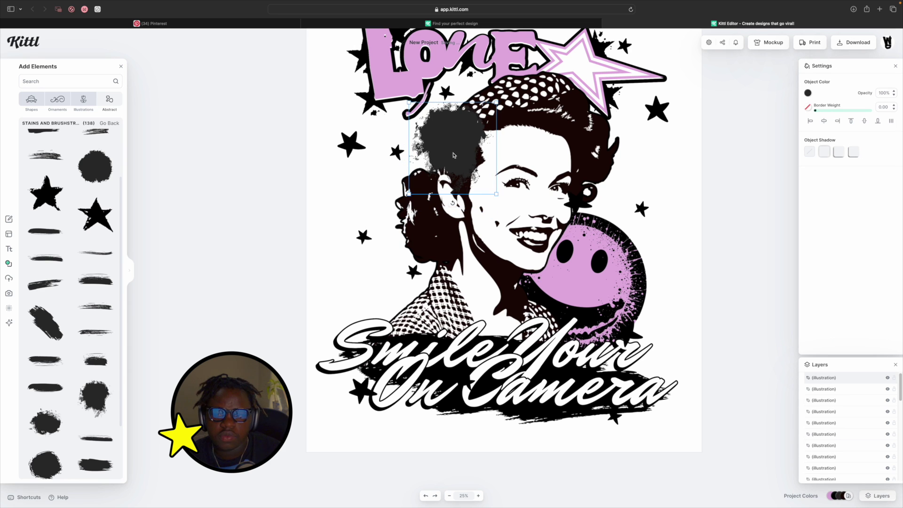
left_click(807, 92)
left_click_drag(753, 149, 689, 199)
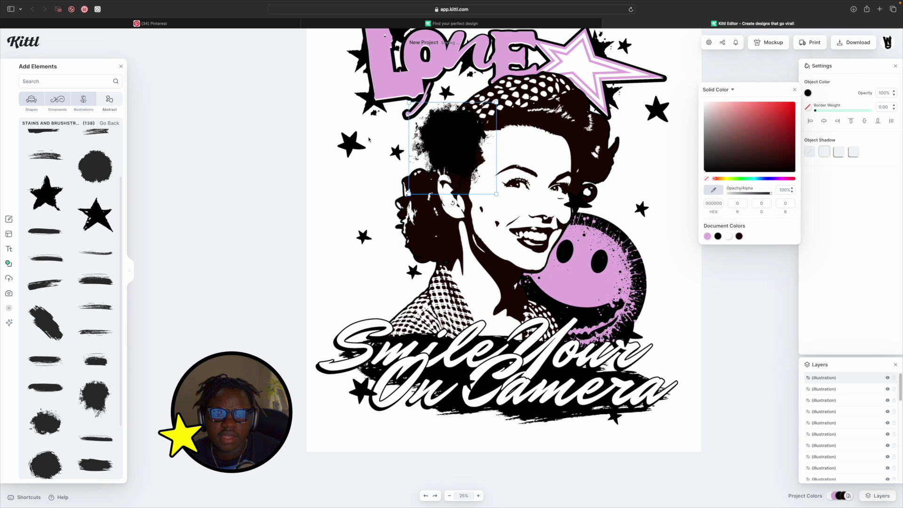
Send the black ink splatter to the back and spread pasted copies of it behind the girl and the smiley
right_click(430, 141)
left_click(448, 253)
left_click_drag(422, 134, 572, 146)
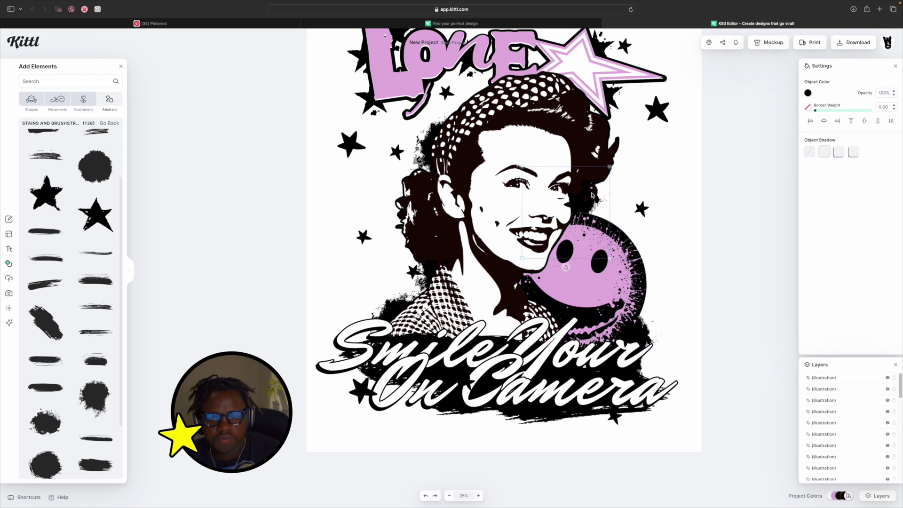
scroll(493, 363, "up", 2)
key("super+v")
left_click(535, 283)
scroll(537, 283, "down", 2)
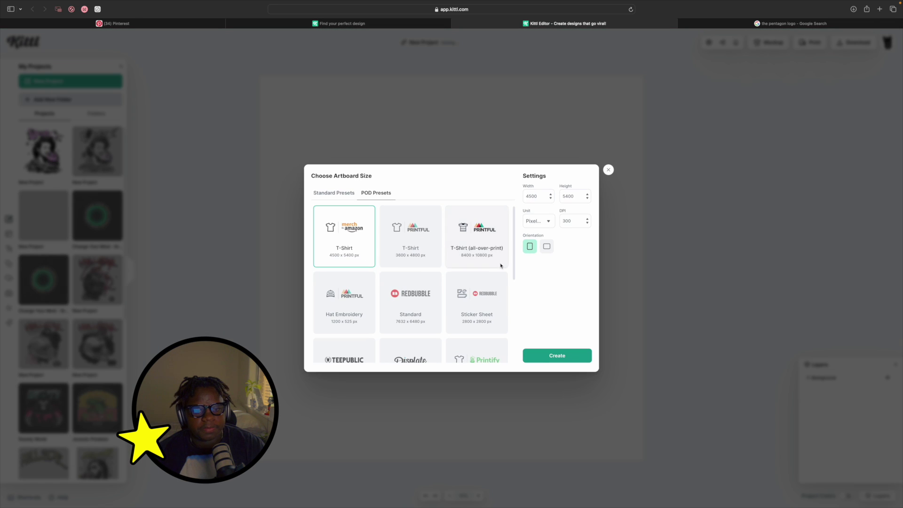
Create a blank 4500 x 5400 px T-Shirt project and copy the "Lone" lettering, smiley and script text into it from the first design
left_click(545, 358)
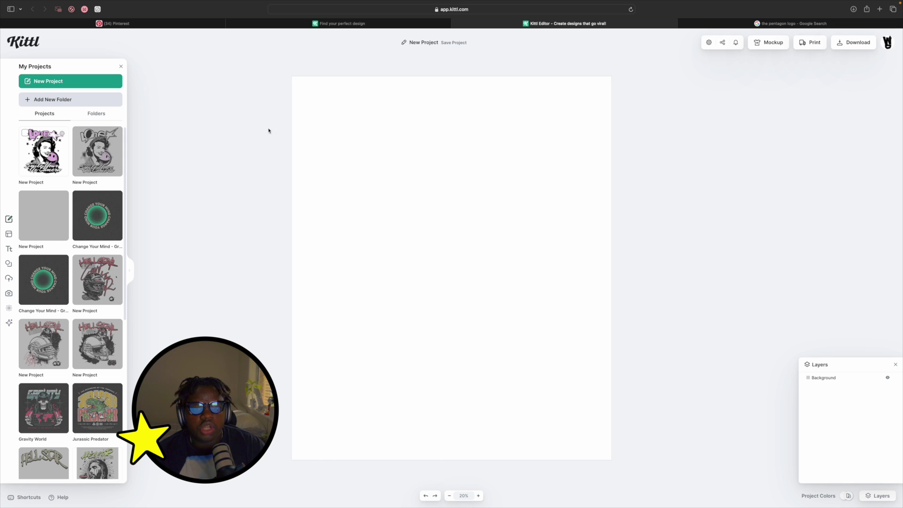
left_click(374, 23)
left_click(873, 41)
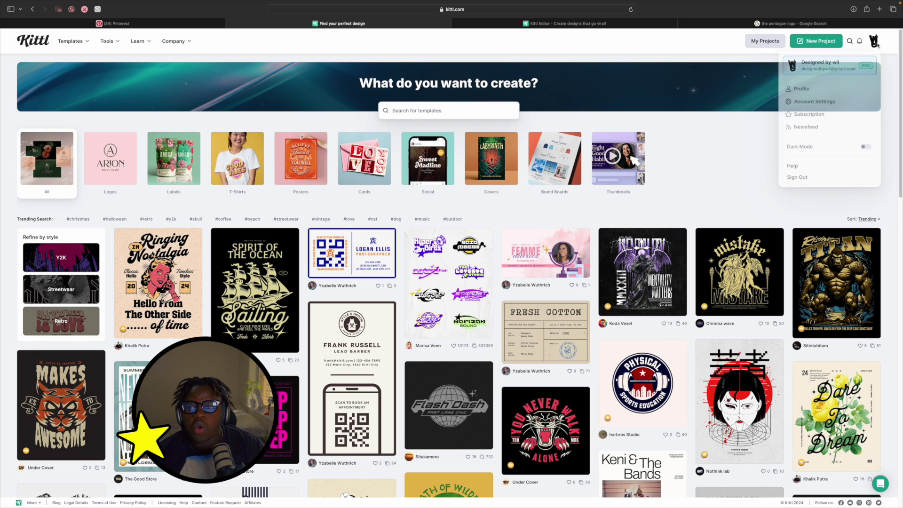
left_click(801, 89)
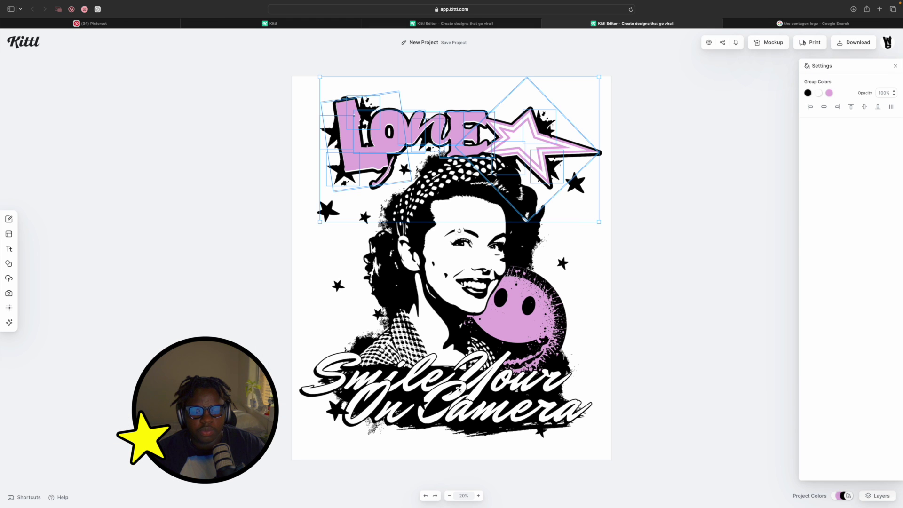
left_click(460, 384)
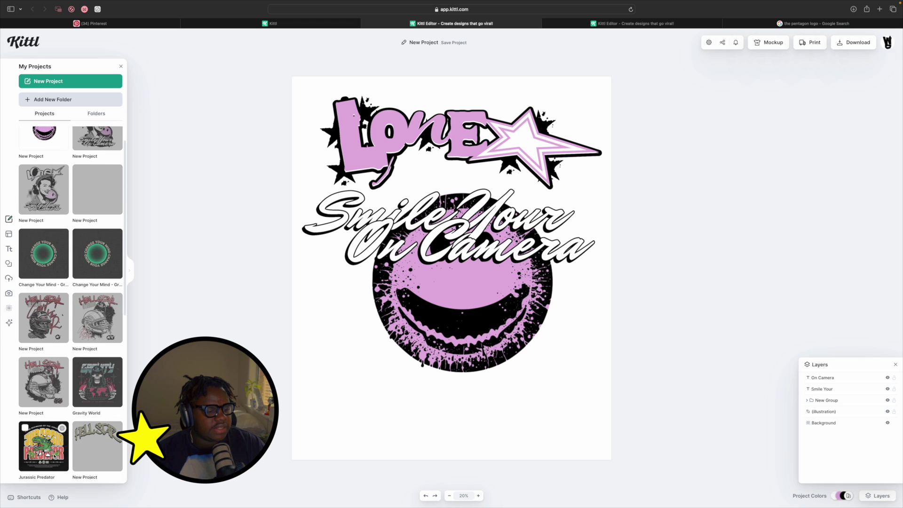
Restyle "Smile Your" and "On Camera" in the Krisha font, using the PREDATOR text copied from the Jurassic Predator project, and delete that sample
left_click(47, 446)
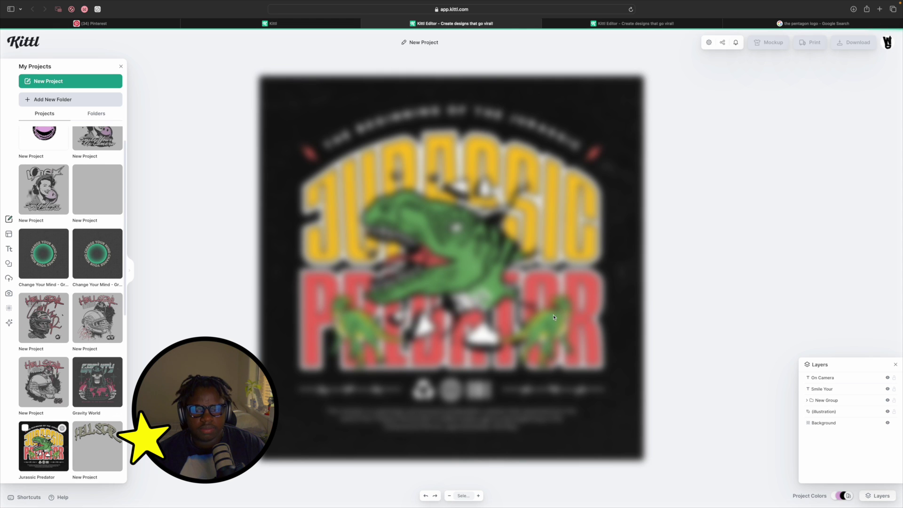
left_click(545, 284)
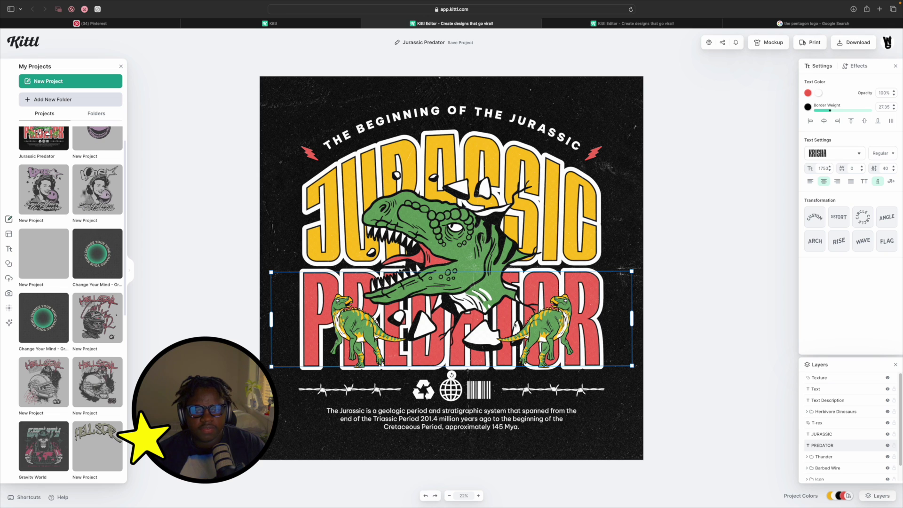
left_click(323, 25)
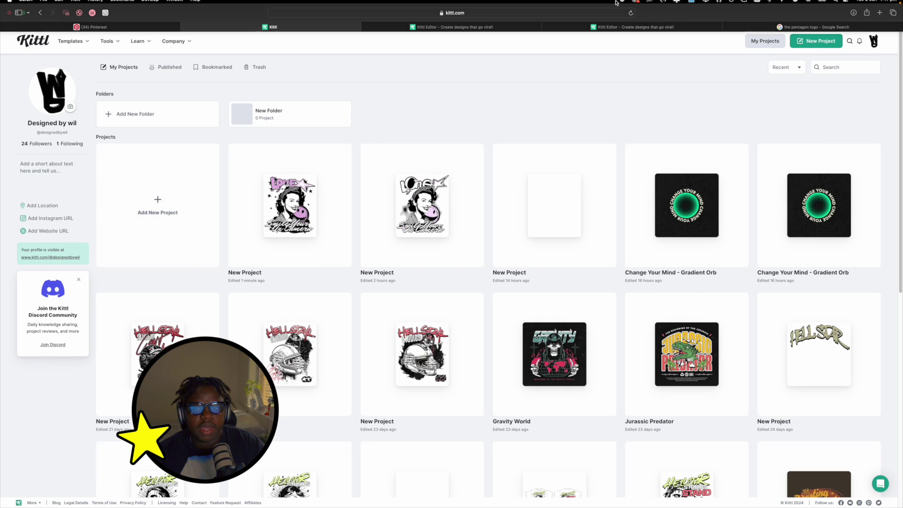
left_click(463, 32)
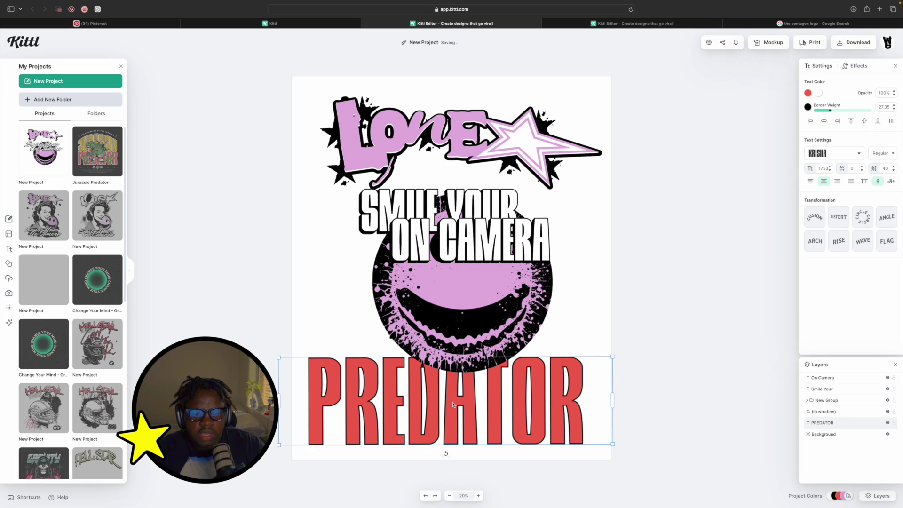
key("Delete")
Set the "On Camera" text's block shadow to offset 0, angle -180° and outline width 36
left_click(535, 258)
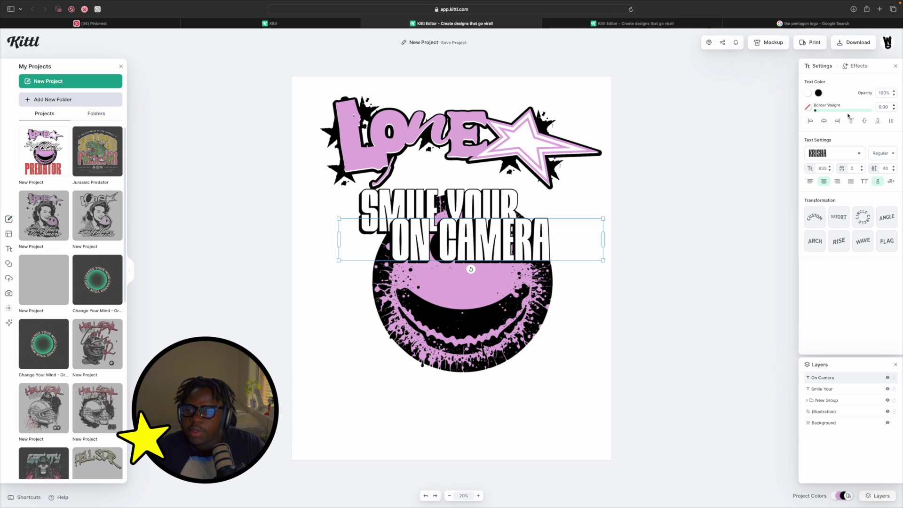
left_click(859, 66)
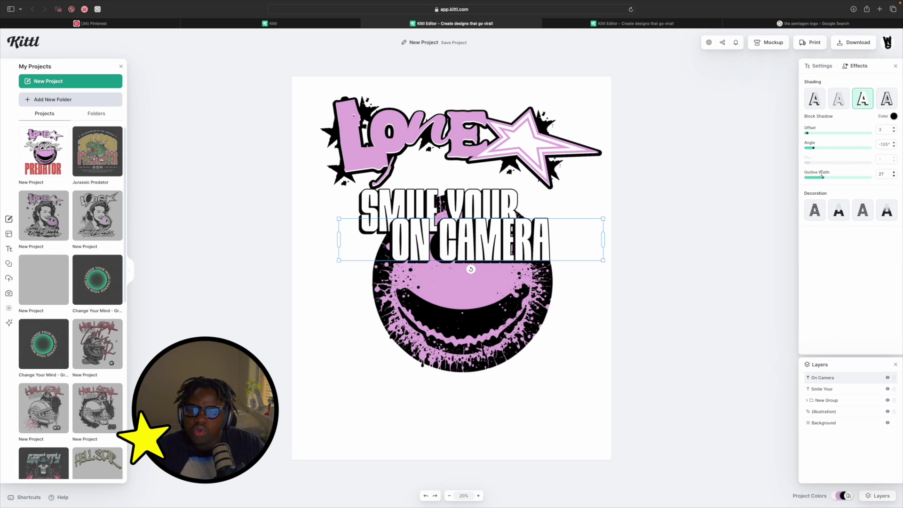
left_click_drag(811, 149, 806, 148)
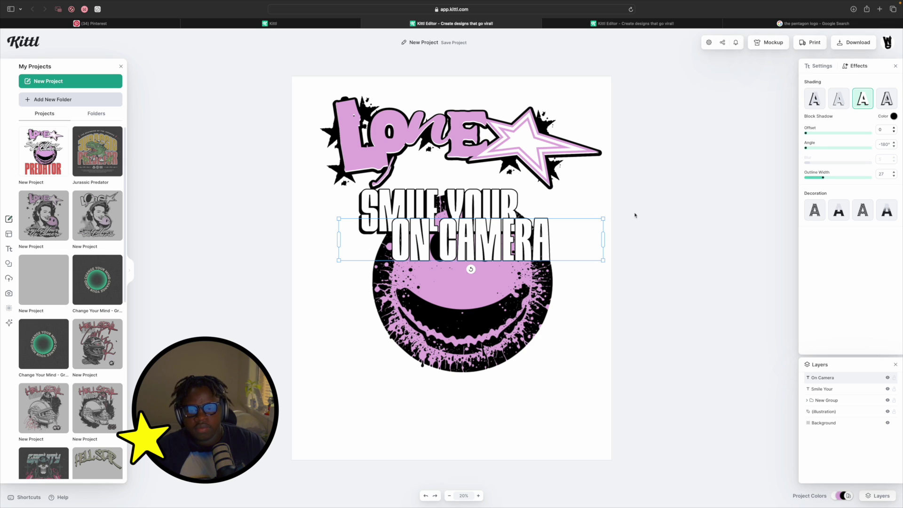
left_click_drag(822, 178, 828, 177)
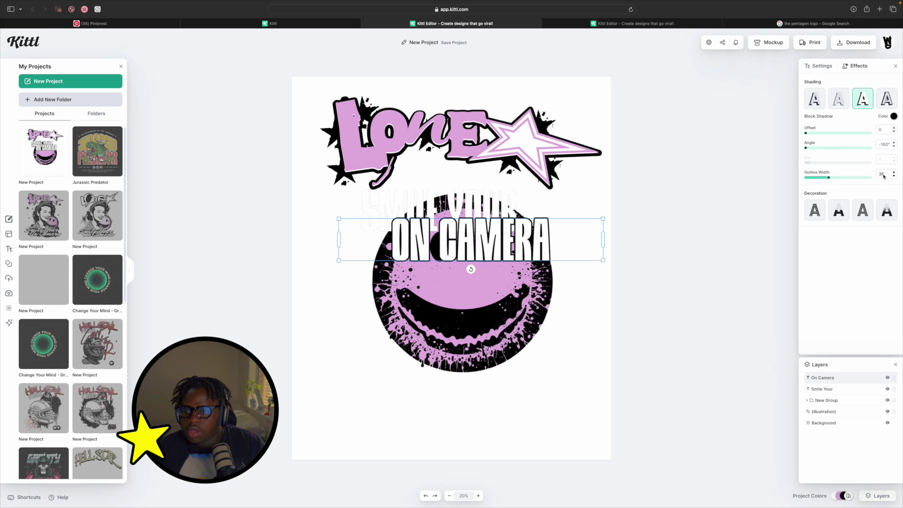
Give "Smile Your" a matching black outline, split it into two words, and stack the enlarged words above "On Camera"
left_click(406, 202)
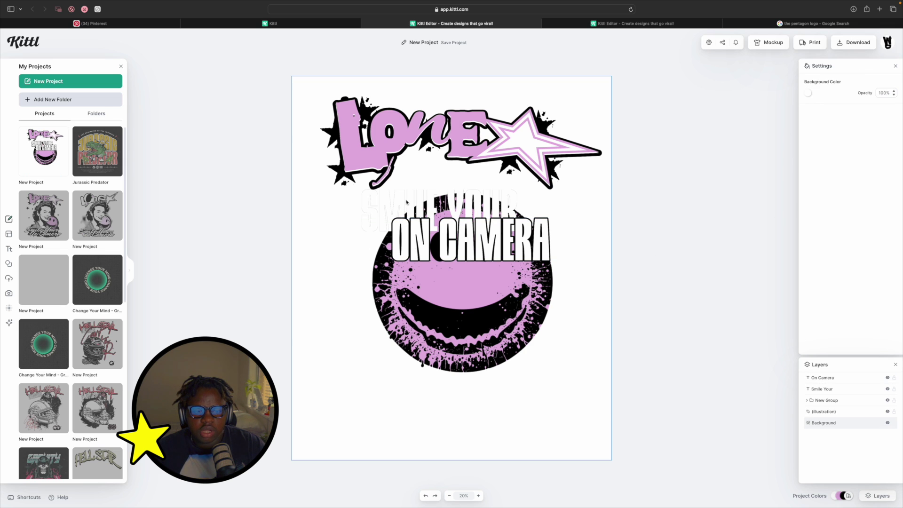
left_click(417, 196)
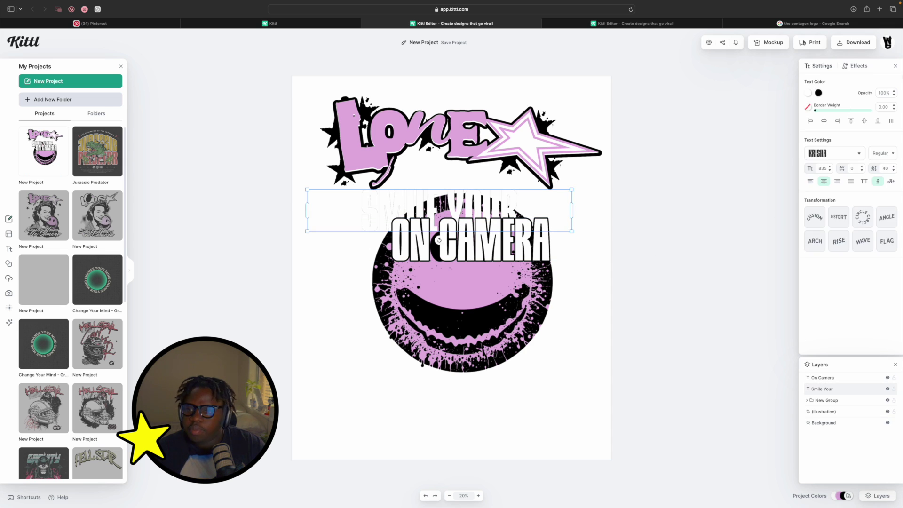
left_click(856, 67)
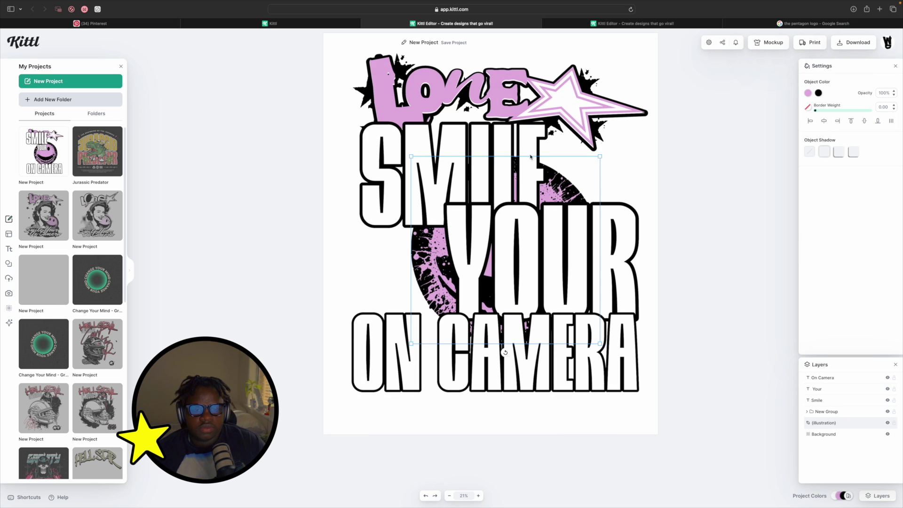
Shrink the smiley beside "Smile" and place a duplicate in front of the lettering beside "Your"
scroll(499, 225, "up", 2)
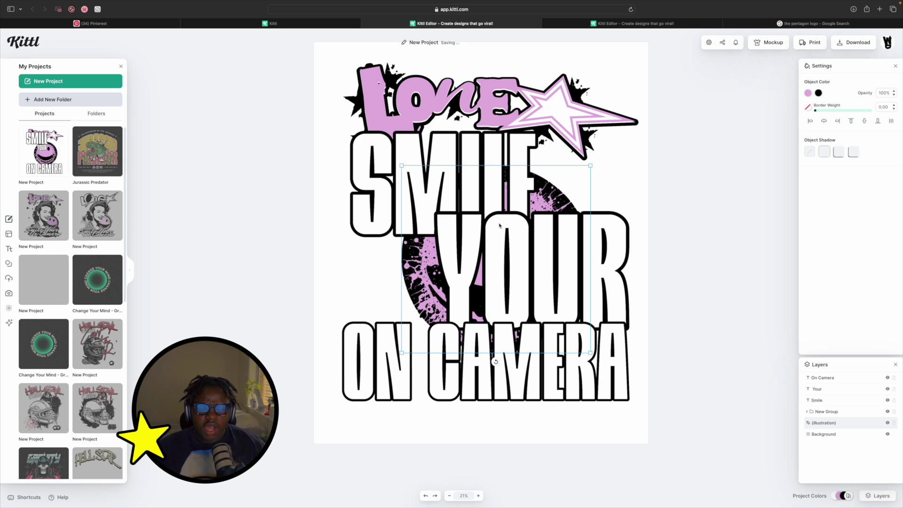
right_click(425, 259)
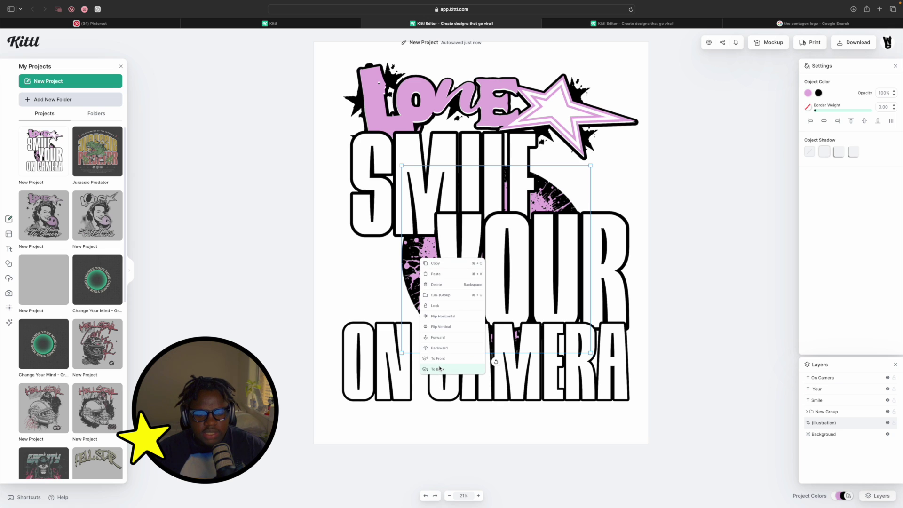
left_click(452, 358)
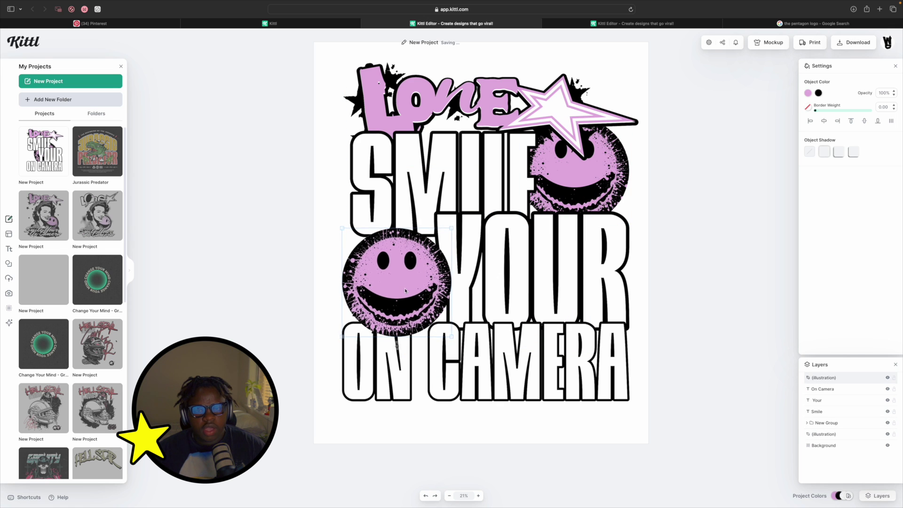
left_click(685, 238)
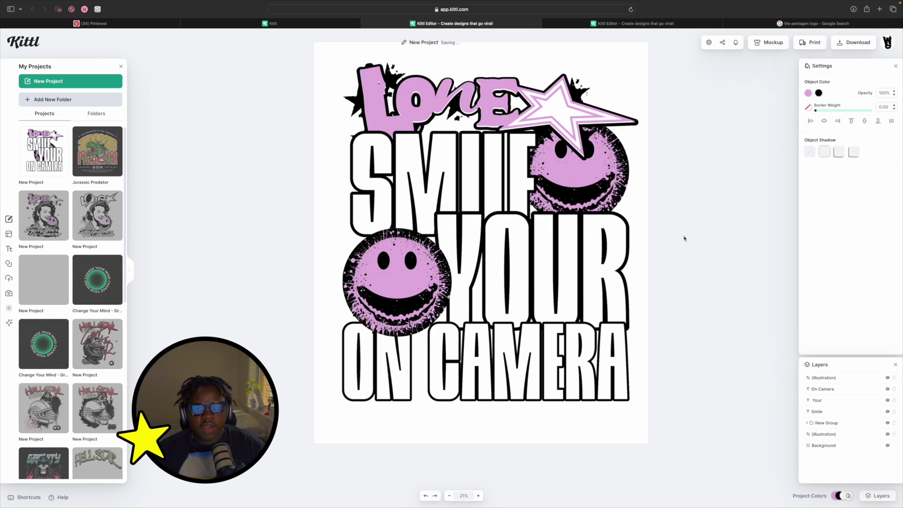
Copy the black splatter star from behind the "Lone" star, bring it to the front, and place enlarged copies over "Smile" and "On Camera"
scroll(685, 237, "up", 1)
left_click(592, 132)
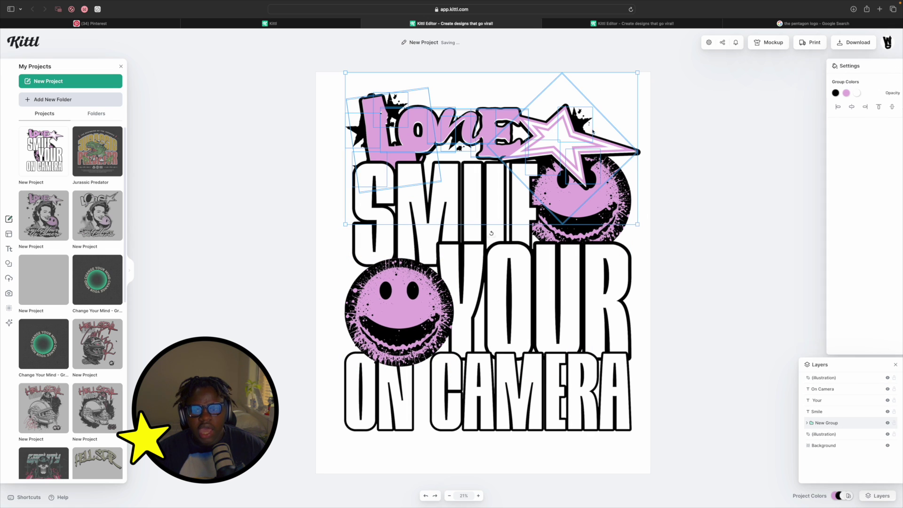
left_click(643, 155)
double_click(584, 124)
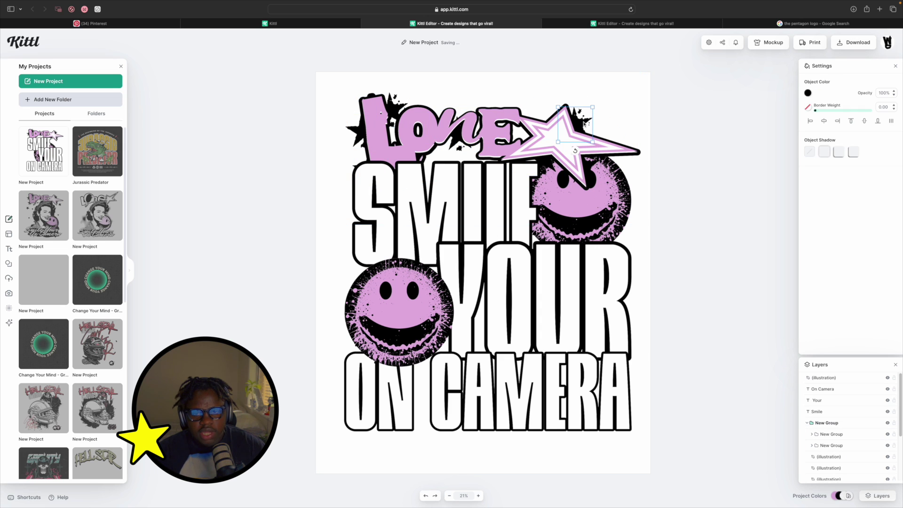
left_click(664, 203)
key("super+v")
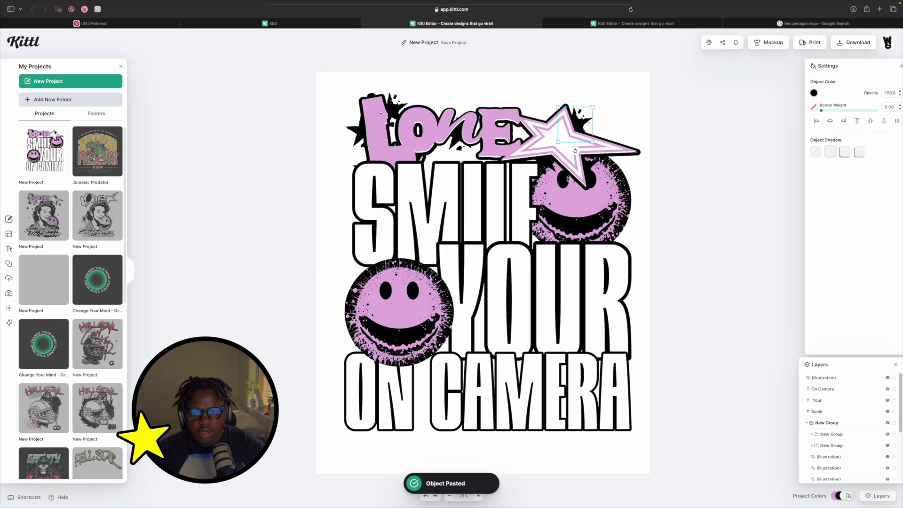
left_click_drag(591, 134, 572, 225)
right_click(572, 225)
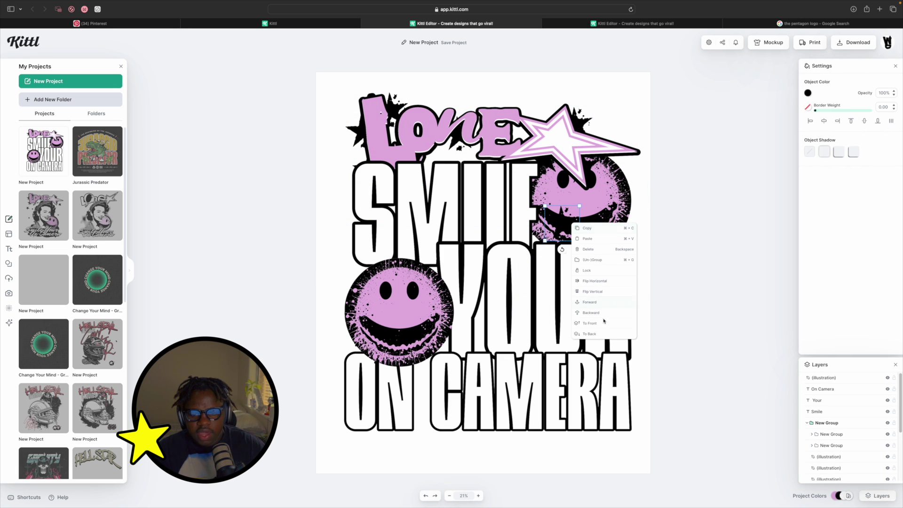
left_click(599, 323)
left_click_drag(579, 218, 602, 210)
Group all the artwork and cover the artboard with a distressed grunge texture from Alpha Mask Selection, blended as Alpha Mask
left_click_drag(672, 417, 278, 74)
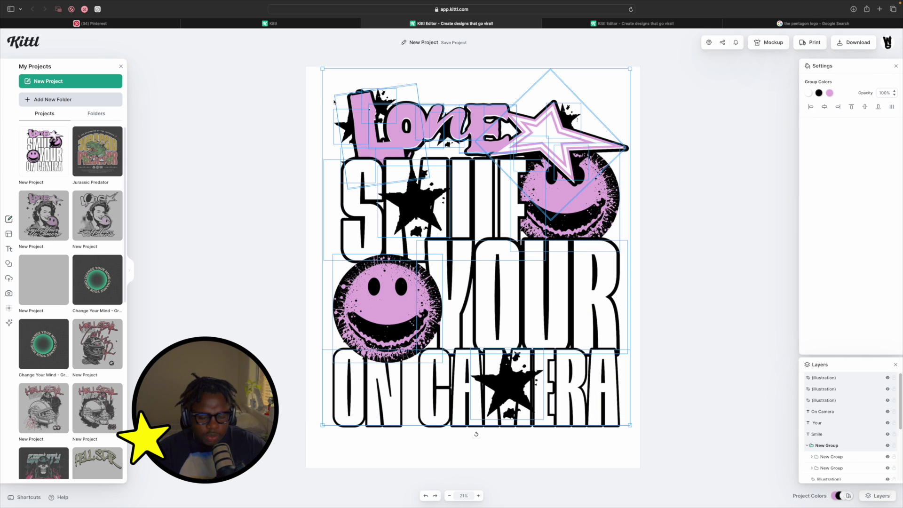
key("super+g")
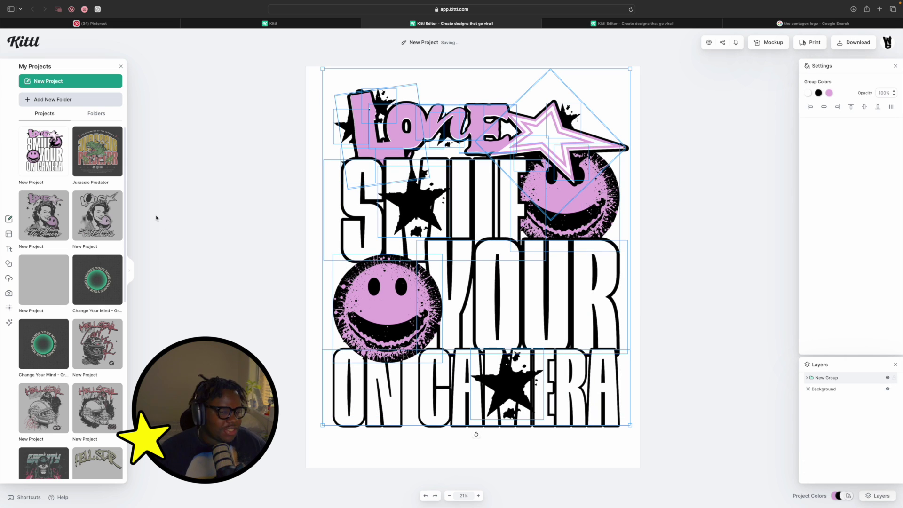
left_click(9, 322)
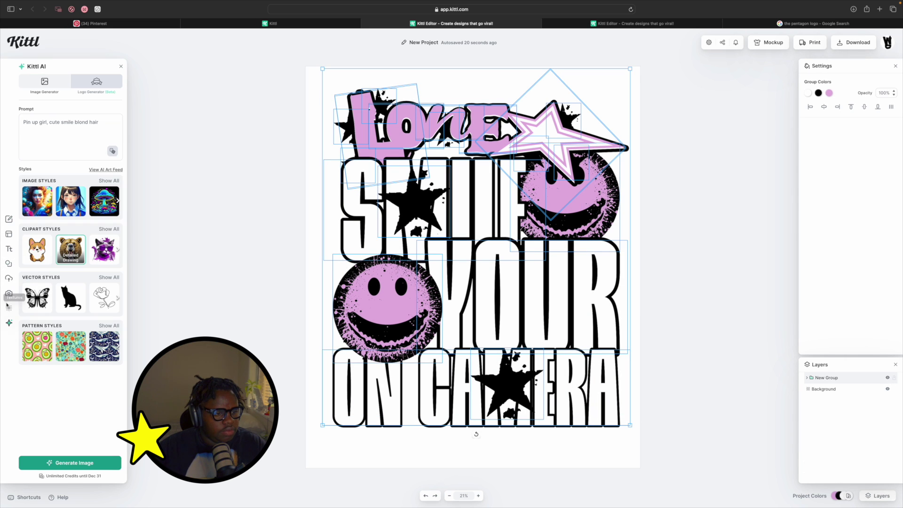
left_click(9, 309)
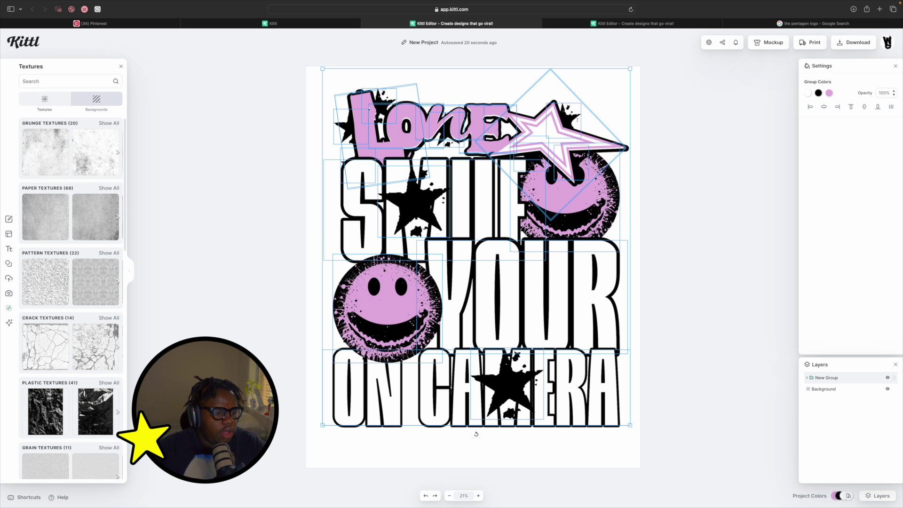
scroll(94, 349, "down", 5)
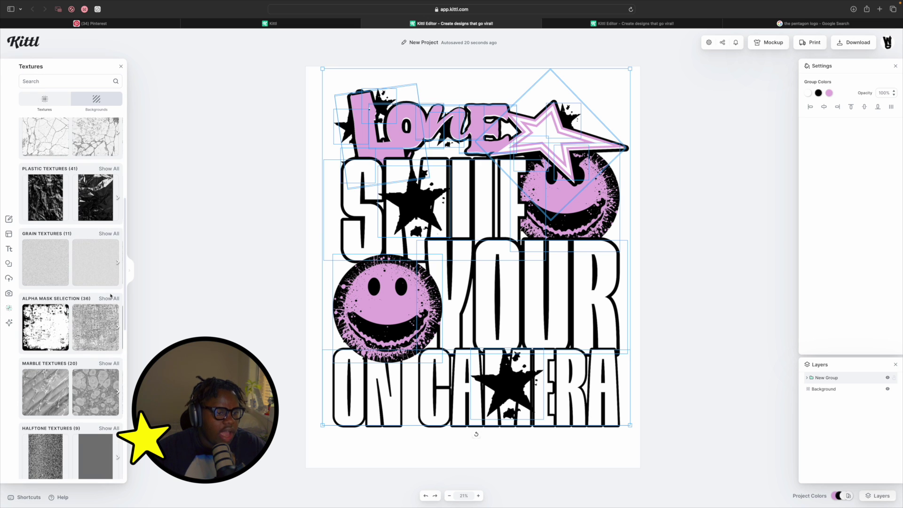
left_click(109, 298)
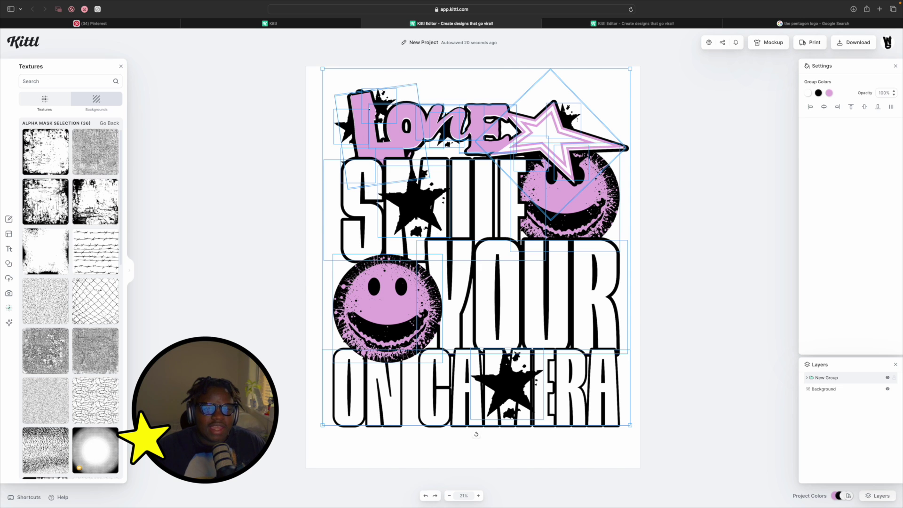
left_click(98, 198)
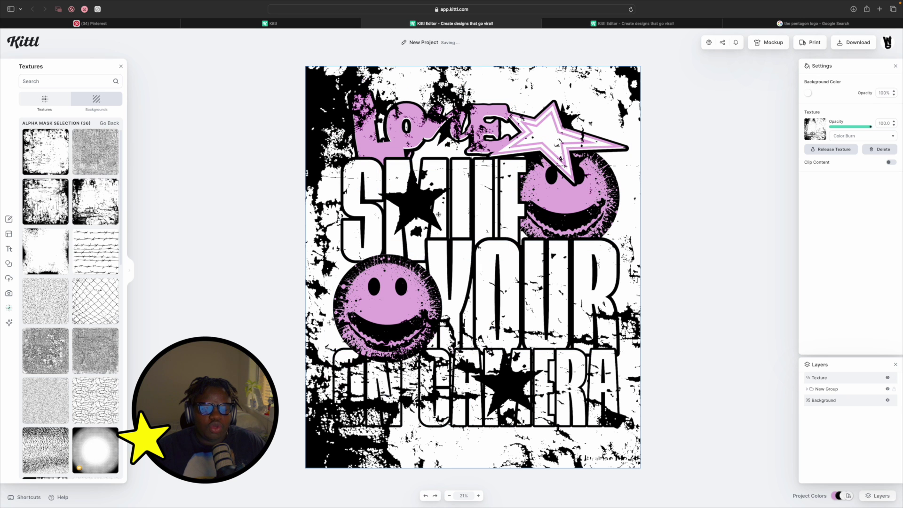
left_click(862, 136)
left_click(841, 211)
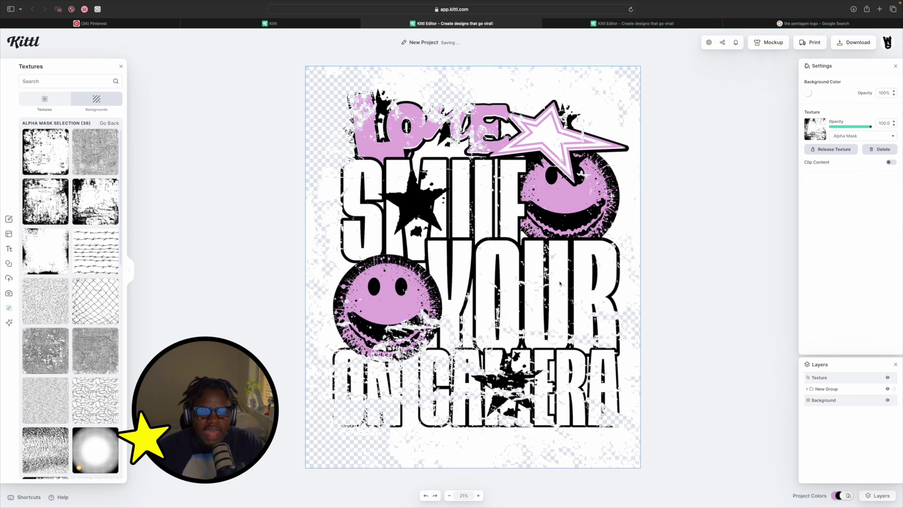
Remove the artboard's background color so the background is transparent
left_click(808, 93)
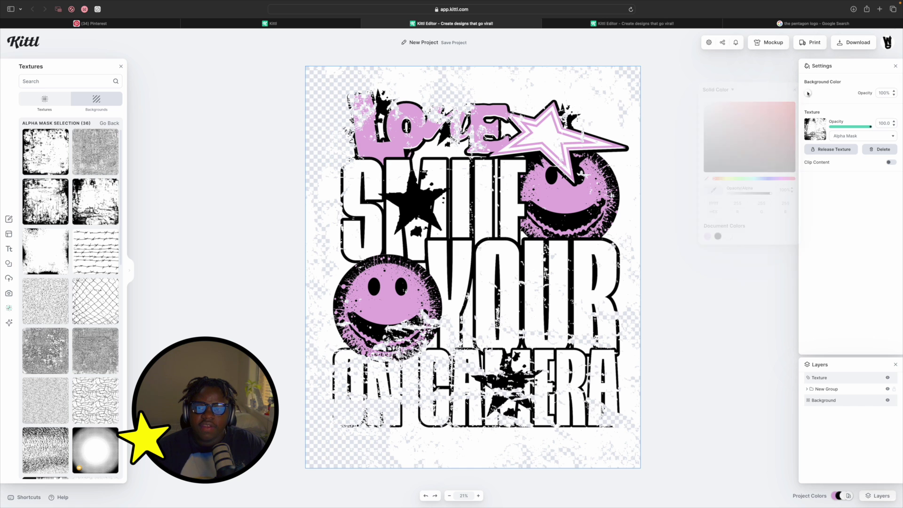
left_click(706, 179)
left_click(655, 177)
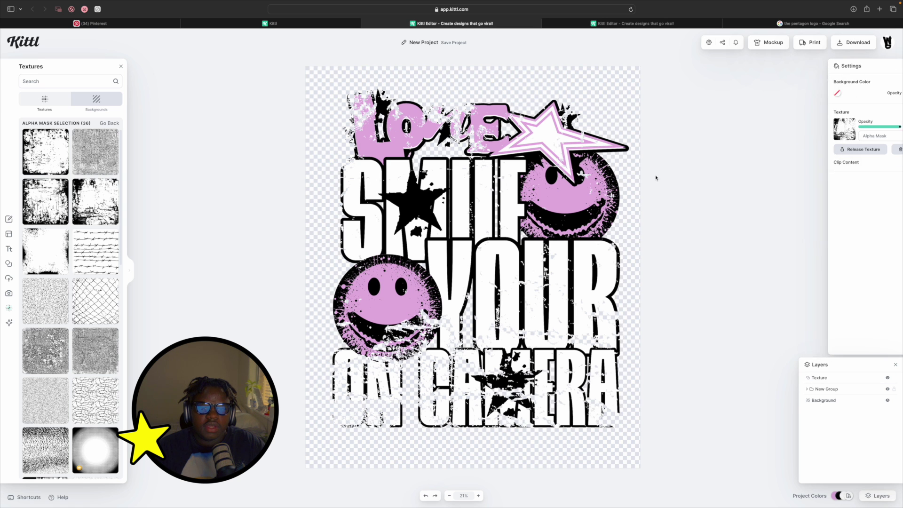
Replace the artwork's texture with a finer speckled one from Alpha Mask Selection
mouse_move(500, 219)
left_mouse_down()
mouse_move(485, 222)
mouse_move(499, 223)
left_mouse_up()
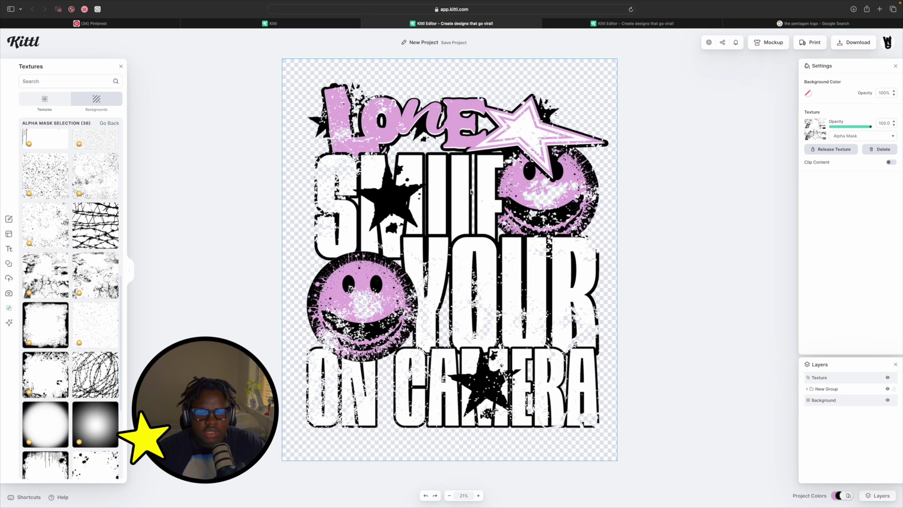
scroll(483, 205, "up", 1)
Open the lilac "Lone" portrait project from My Projects and bring up its download options
left_click(343, 24)
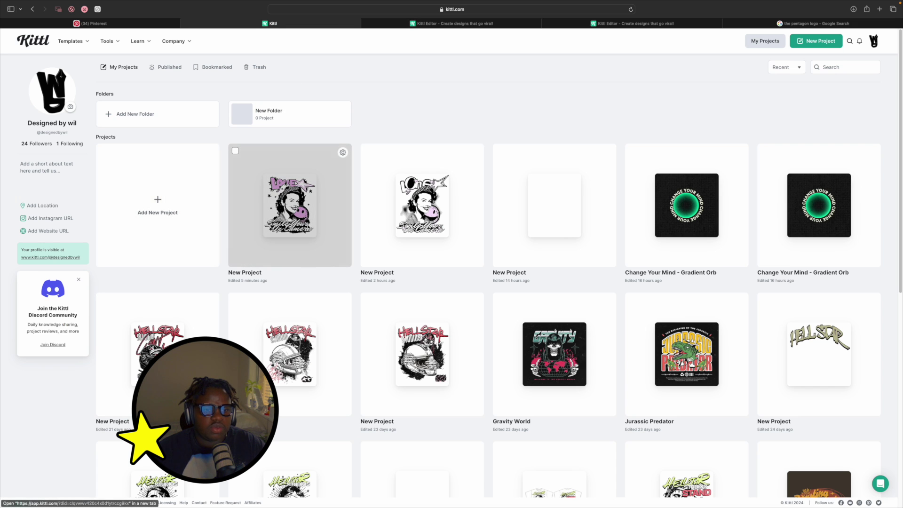
left_click(308, 227)
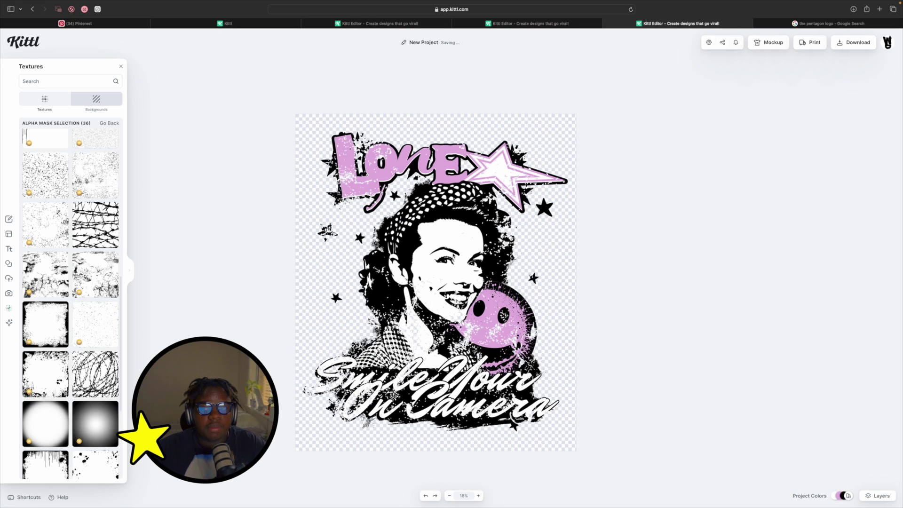
left_click(854, 42)
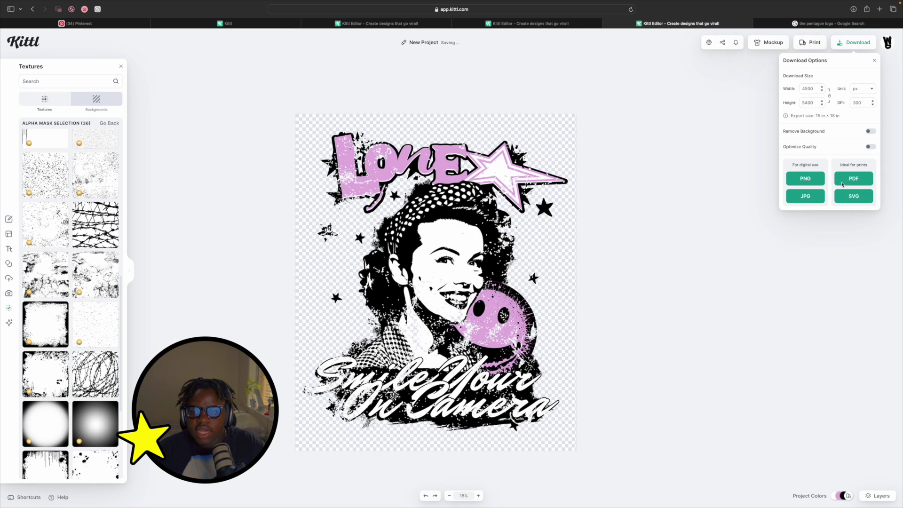
left_click(678, 187)
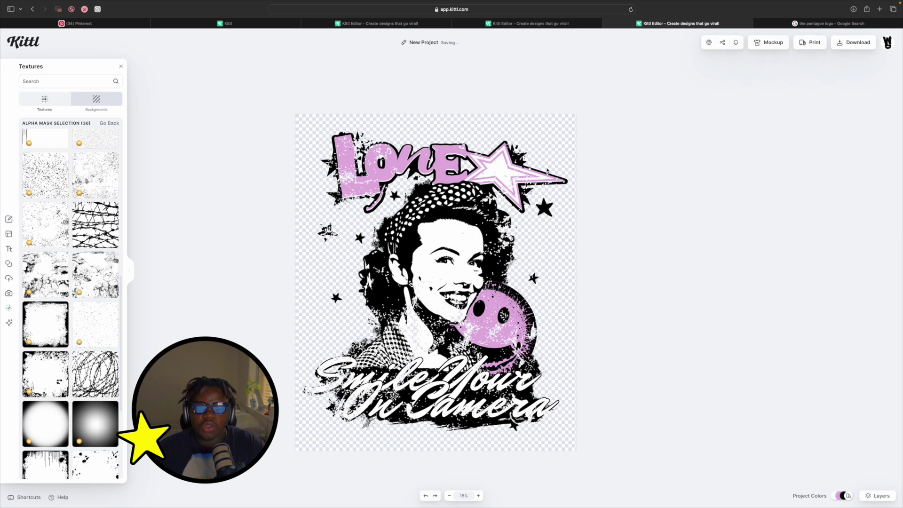
left_click(853, 42)
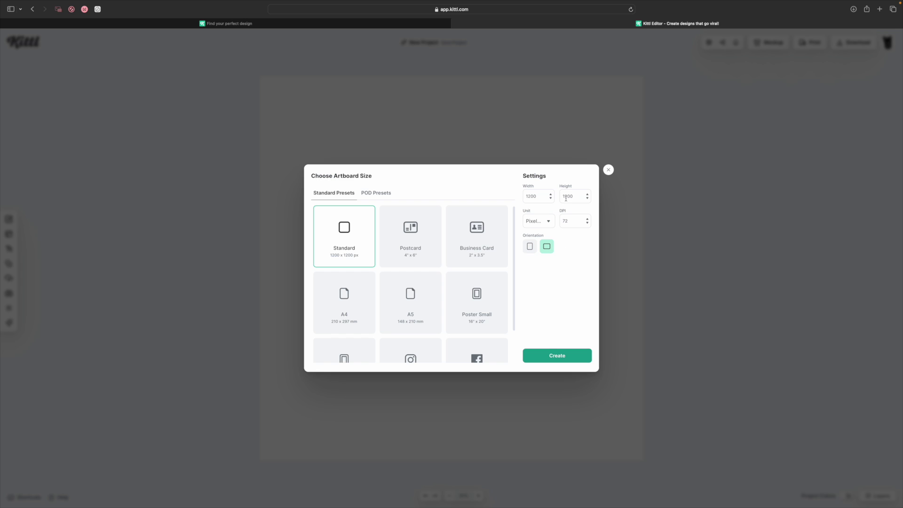
Create a new artboard from the Merch by Amazon T-Shirt POD preset (4500 x 5400 px) in landscape orientation
left_click(385, 195)
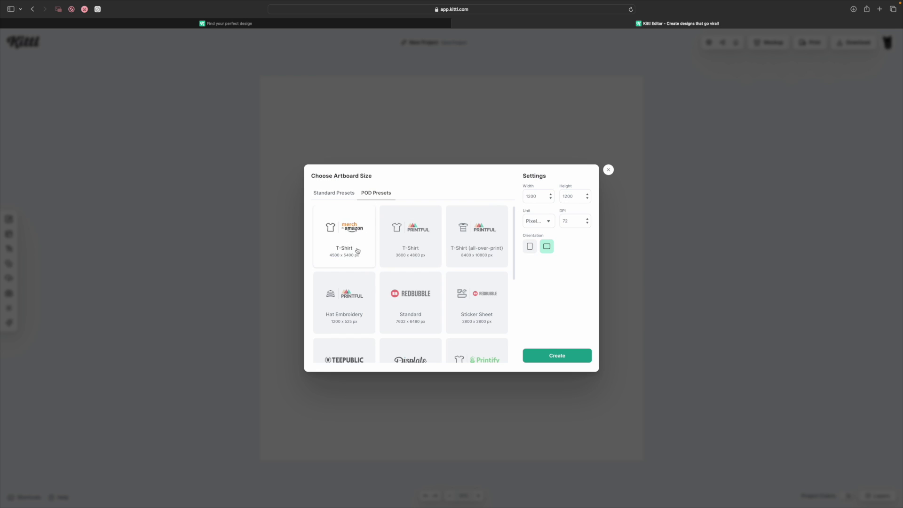
left_click(529, 246)
left_click(546, 246)
left_click(561, 364)
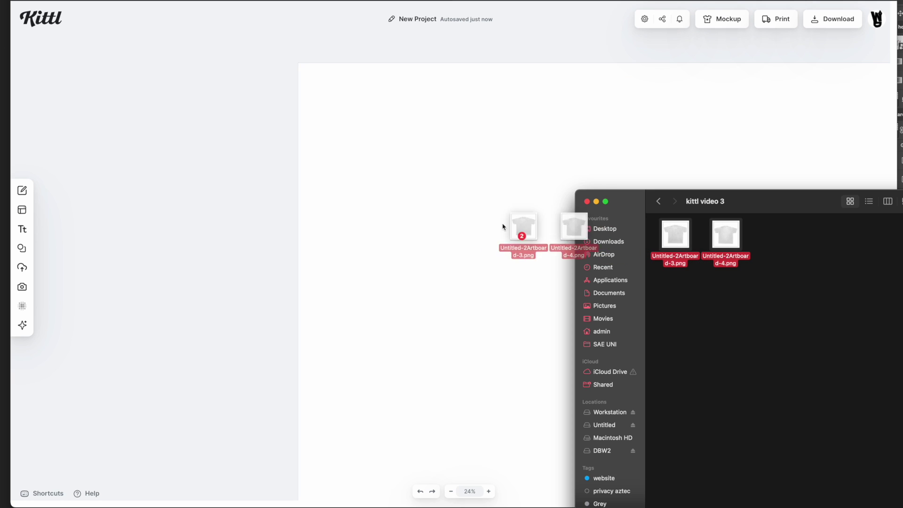
Import the blank shirt images Untitled-2Artboard-3.png and Untitled-2Artboard-4.png and enlarge them side by side on the artboard
left_click_drag(504, 226, 478, 218)
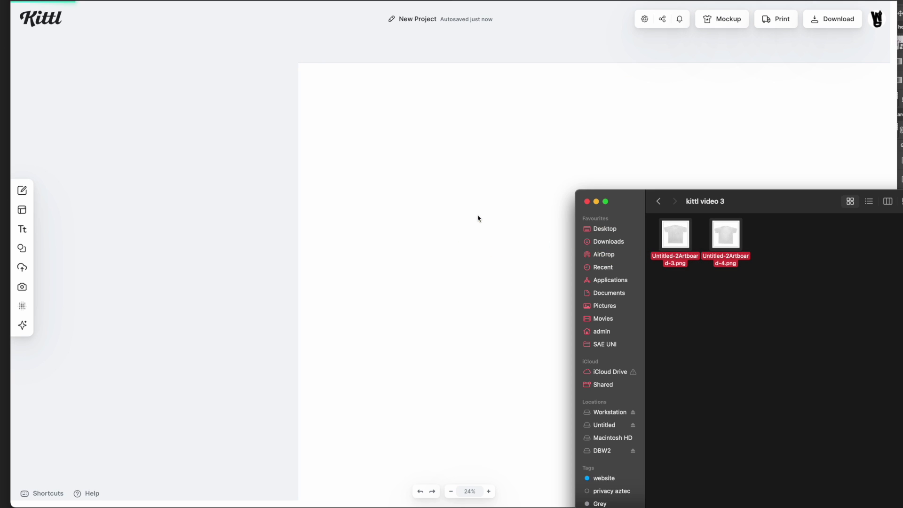
left_click(471, 199)
left_click_drag(456, 360, 349, 131)
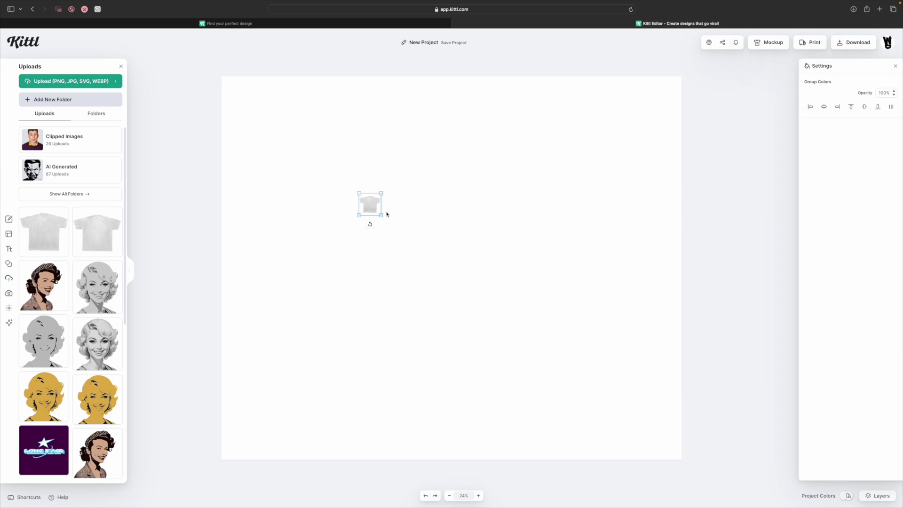
left_click_drag(381, 216, 615, 449)
left_click_drag(504, 345, 564, 304)
left_click(470, 298)
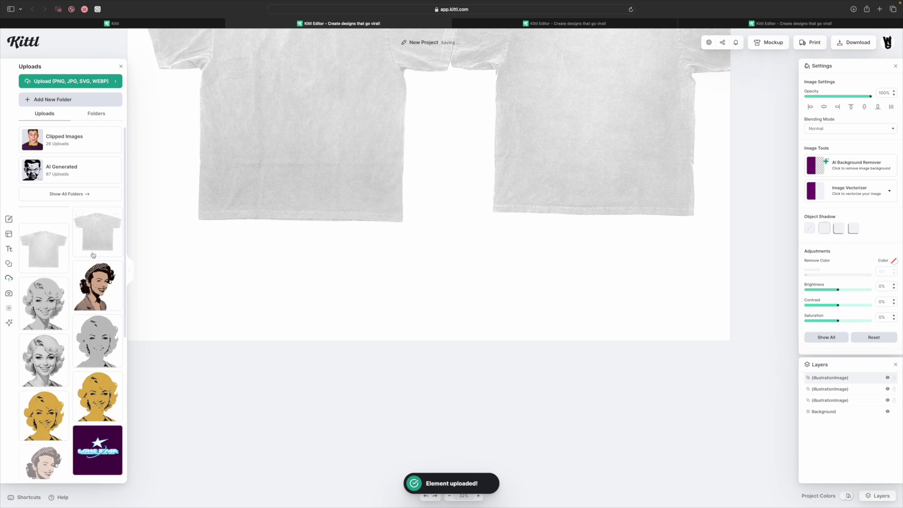
Place the uploaded "Lone" portrait graphic on the blank front shirt and enlarge it to fill the shirt's body
left_click_drag(52, 245, 314, 129)
scroll(314, 129, "up", 3)
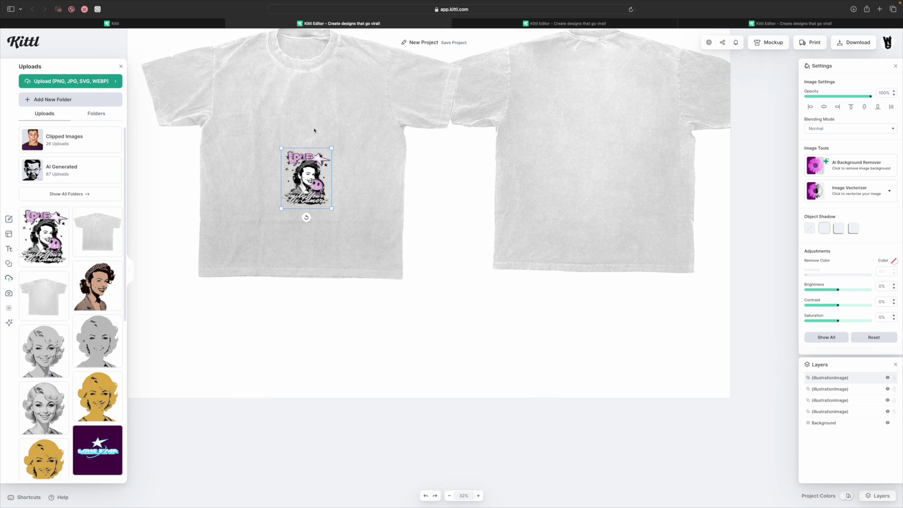
left_click_drag(332, 166, 444, 30)
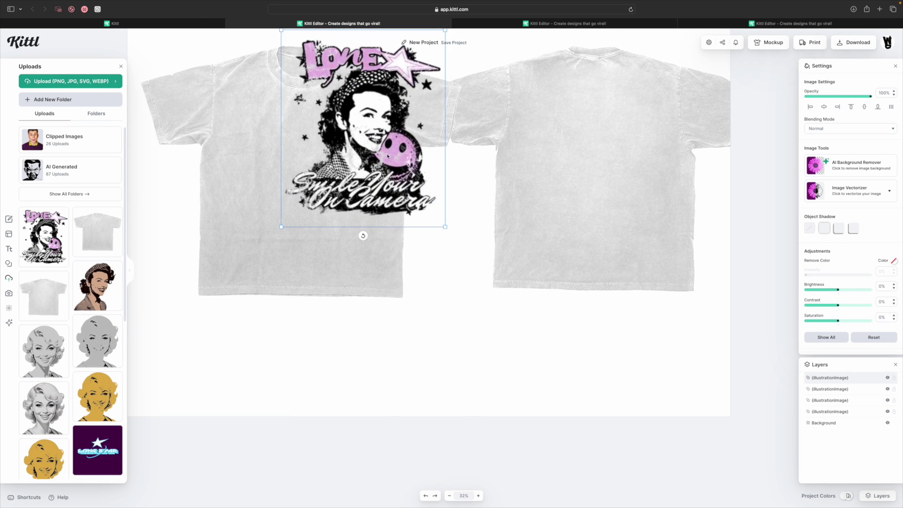
left_click_drag(412, 116, 351, 161)
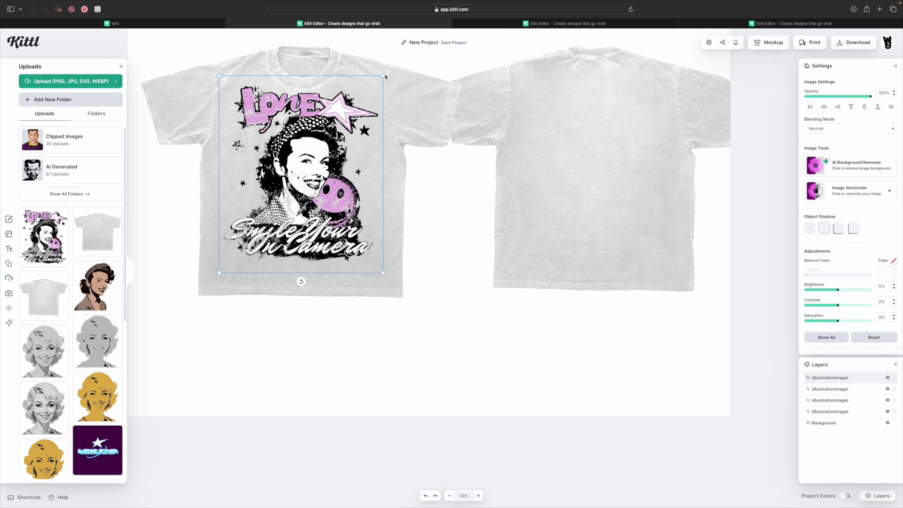
left_click_drag(383, 76, 466, 51)
left_click_drag(376, 127, 354, 160)
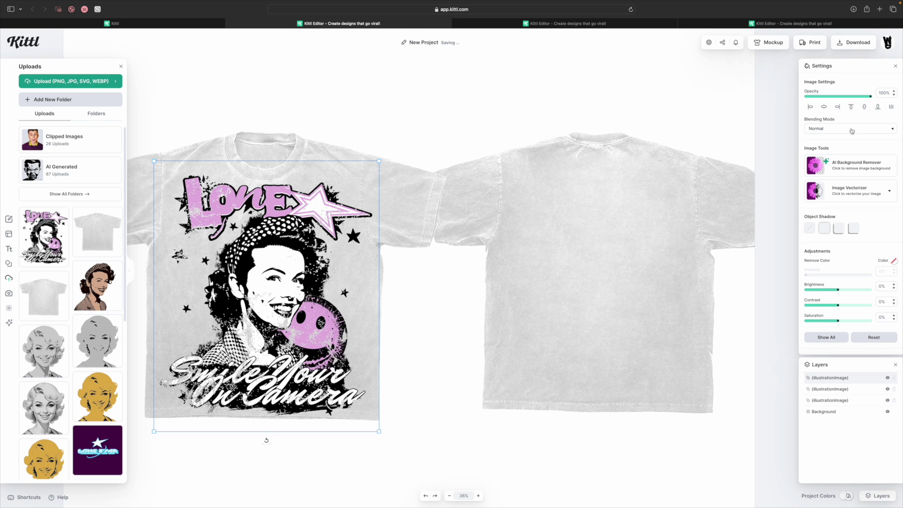
Blend the portrait graphic into the front shirt with Multiply at 69% opacity and nudge it slightly up
left_click(852, 130)
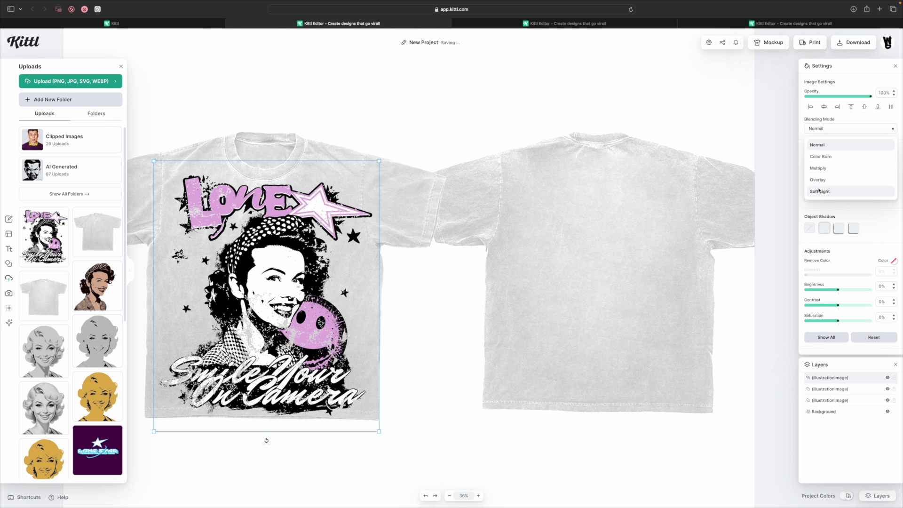
left_click(828, 168)
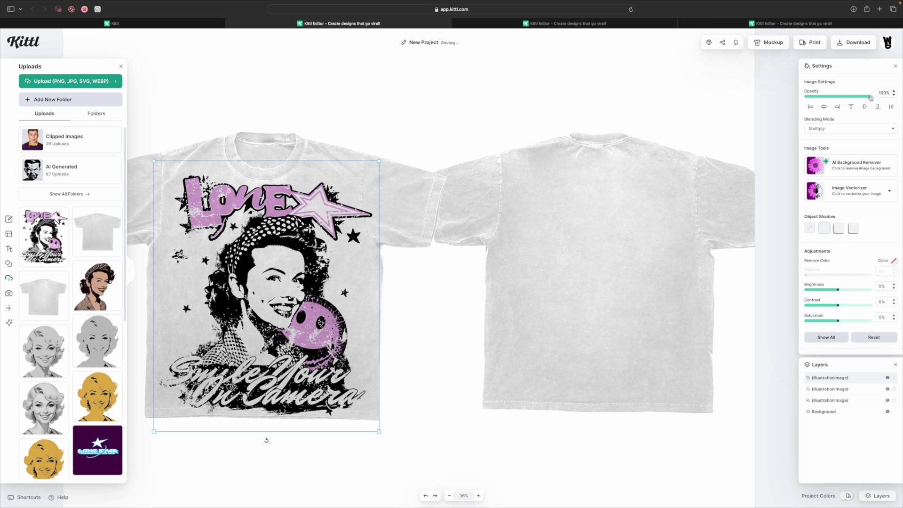
left_click_drag(871, 97, 850, 97)
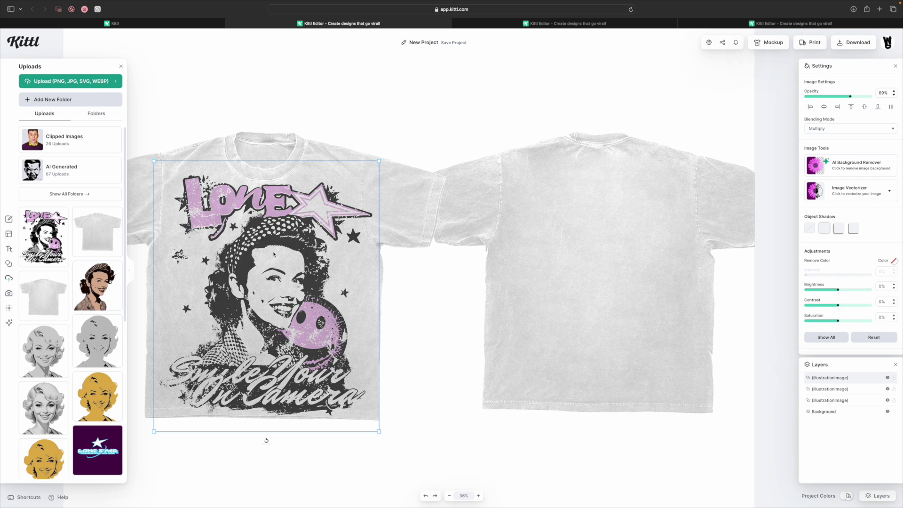
left_click_drag(273, 255, 271, 251)
left_click(391, 286)
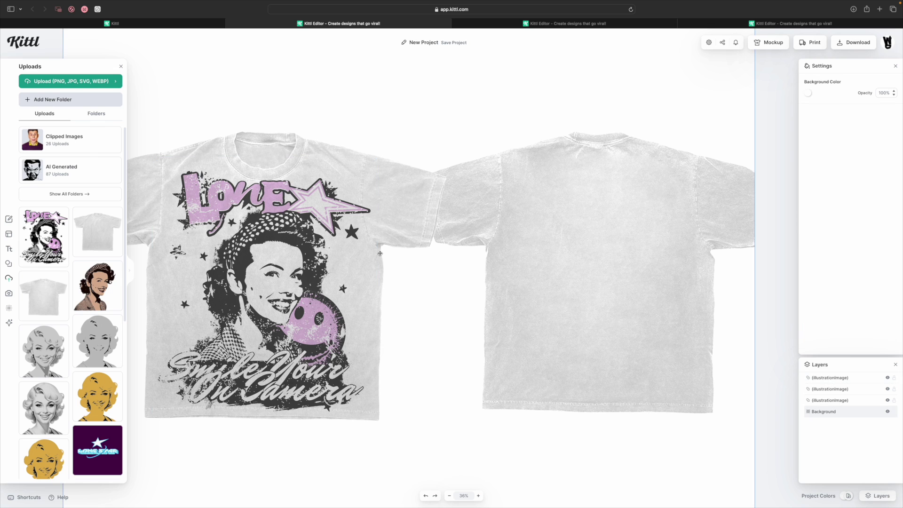
Place the "Smile Your On Camera" graphic on the blank back shirt, blended as Multiply at 81% opacity
scroll(380, 254, "down", 2)
left_click_drag(369, 253, 414, 248)
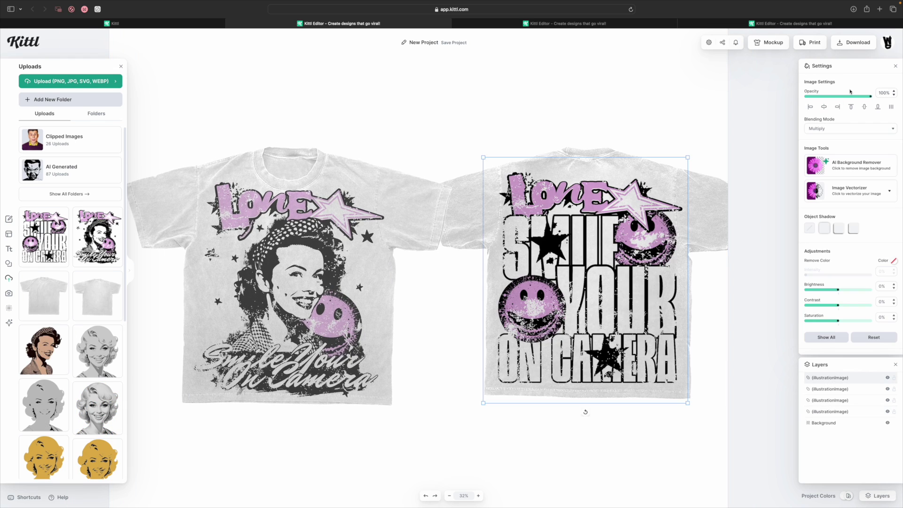
left_click_drag(869, 97, 857, 96)
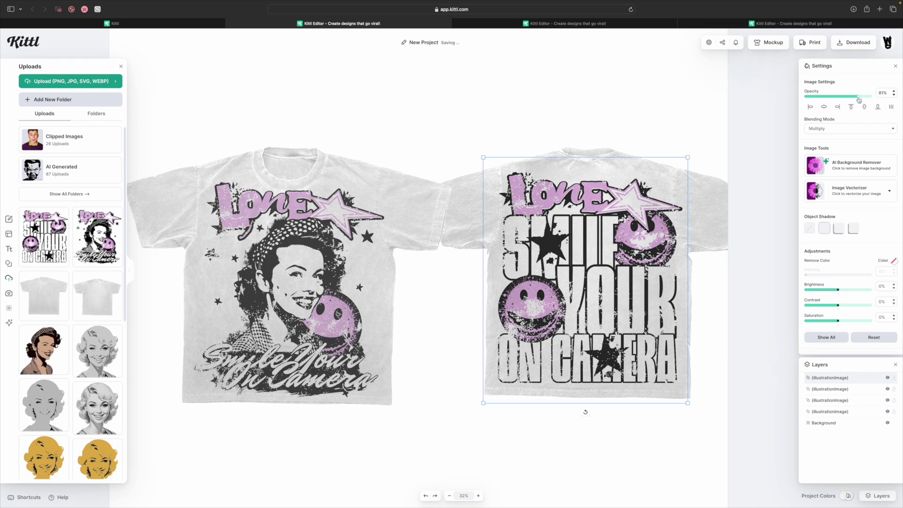
Set the artboard's background color to black and nudge the back shirt group slightly to the right
left_click(644, 120)
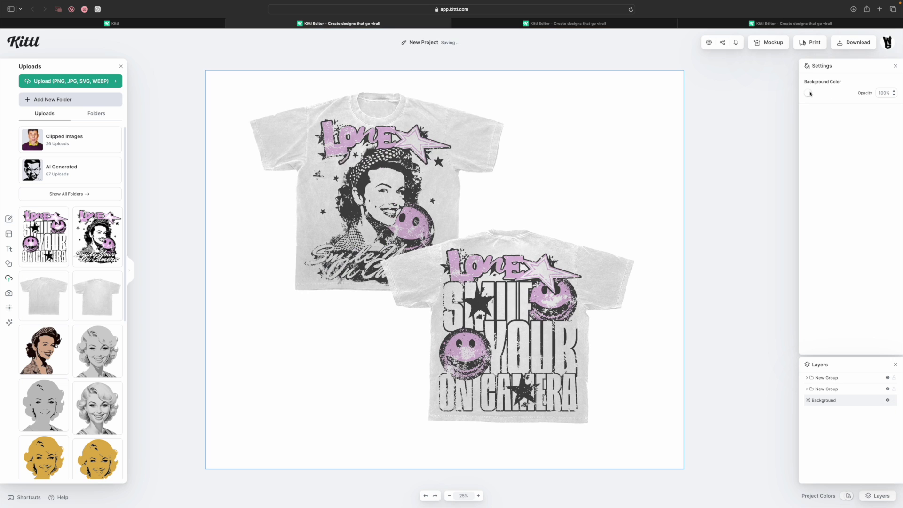
left_click(808, 92)
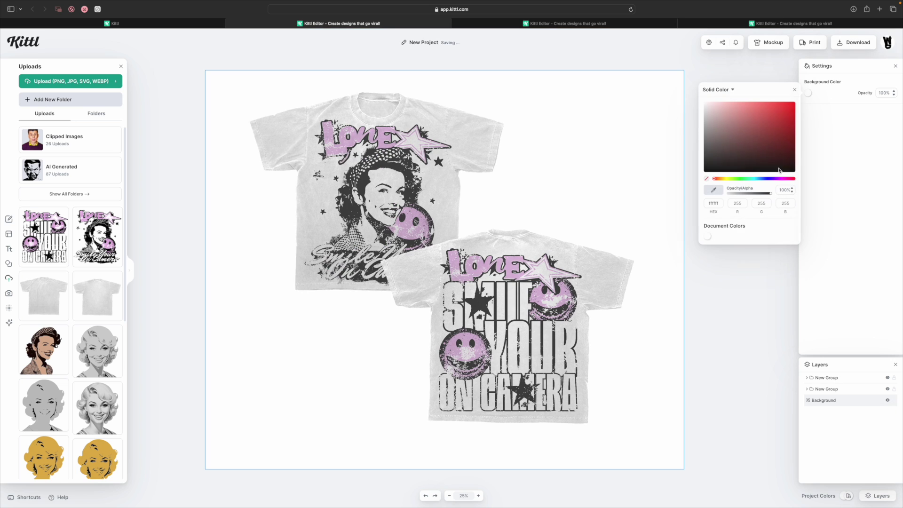
left_click_drag(671, 195, 673, 175)
left_click(664, 191)
left_click_drag(578, 277, 585, 280)
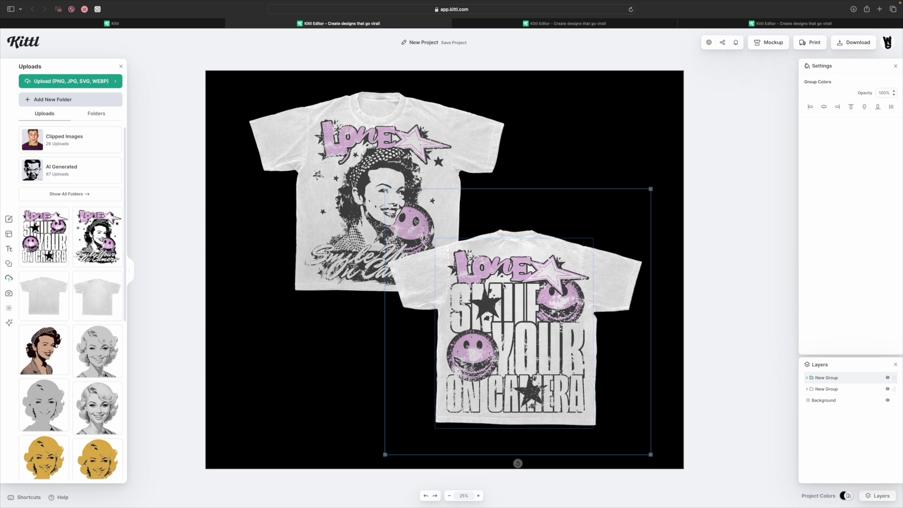
left_click(676, 242)
left_click_drag(677, 240, 709, 227)
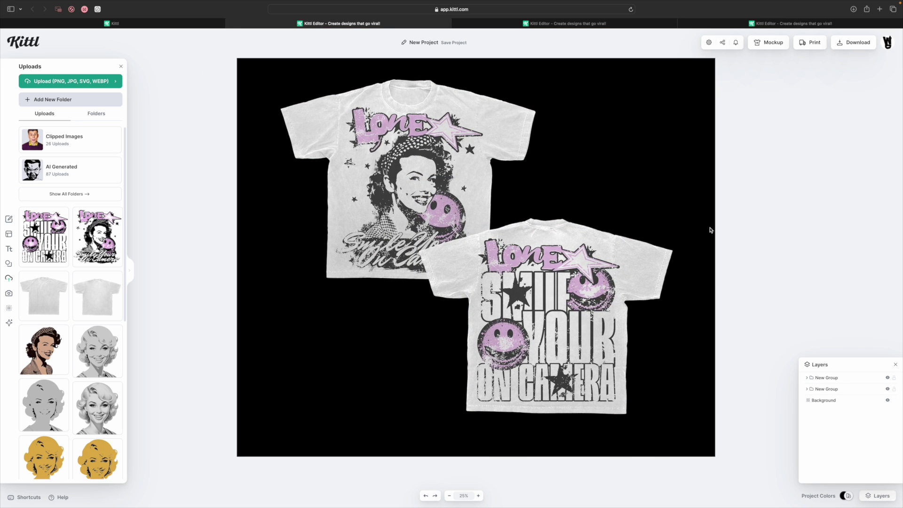
Open the options for adding text to the shirt mockup
left_click(9, 248)
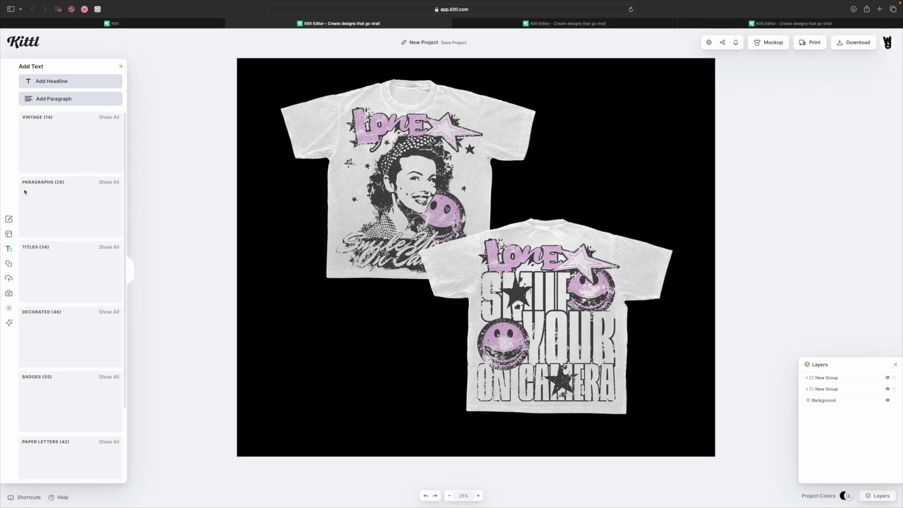